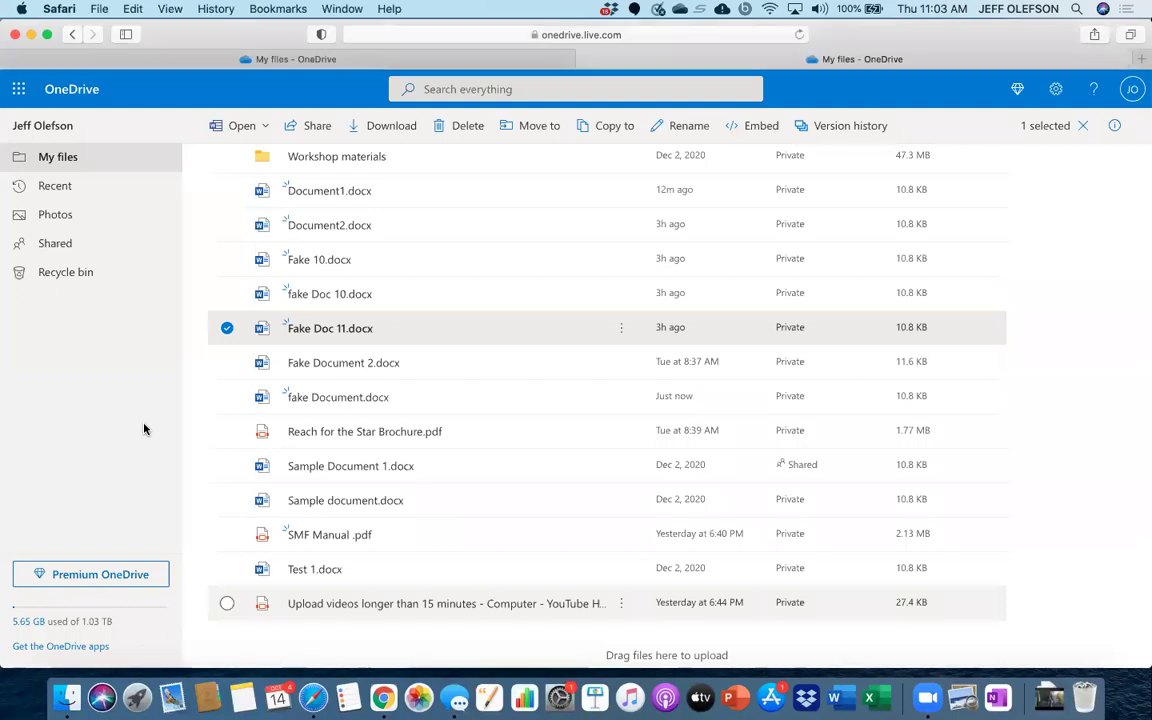
{"action": "scroll", "coordinate": [324, 357], "scroll_direction": "up", "scroll_amount": 15}
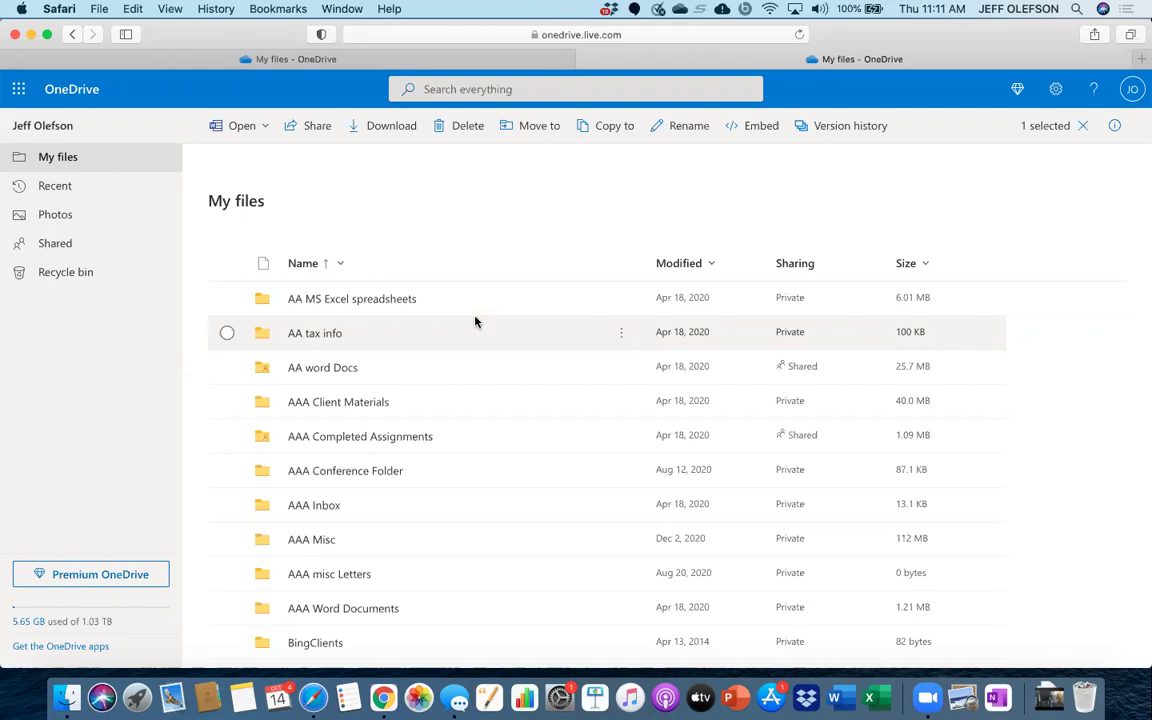
{"action": "scroll", "coordinate": [476, 321], "scroll_direction": "down", "scroll_amount": 15}
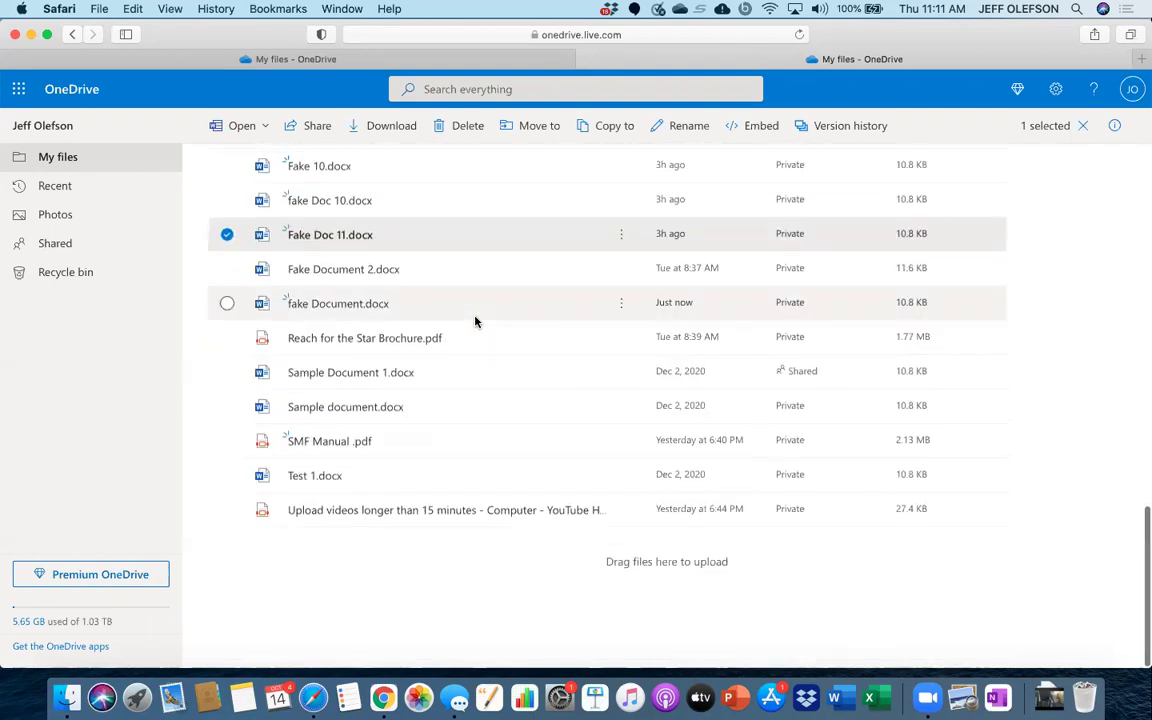
{"action": "scroll", "coordinate": [476, 321], "scroll_direction": "up", "scroll_amount": 5}
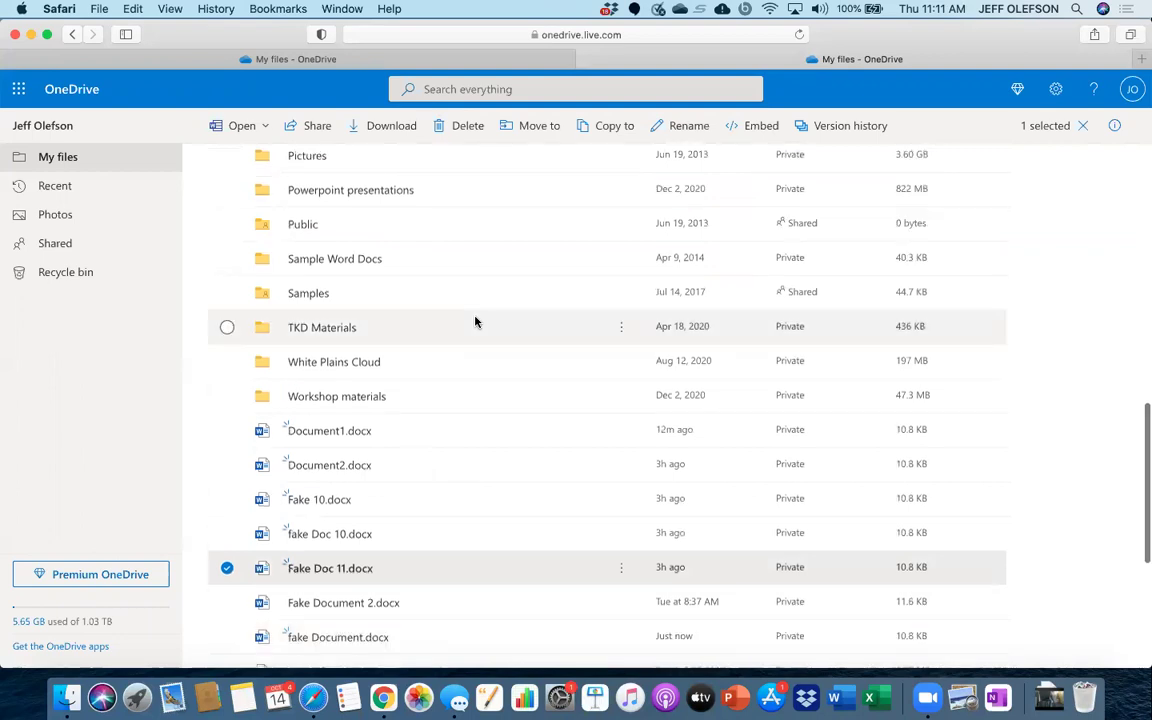
{"action": "scroll", "coordinate": [476, 321], "scroll_direction": "down", "scroll_amount": 3}
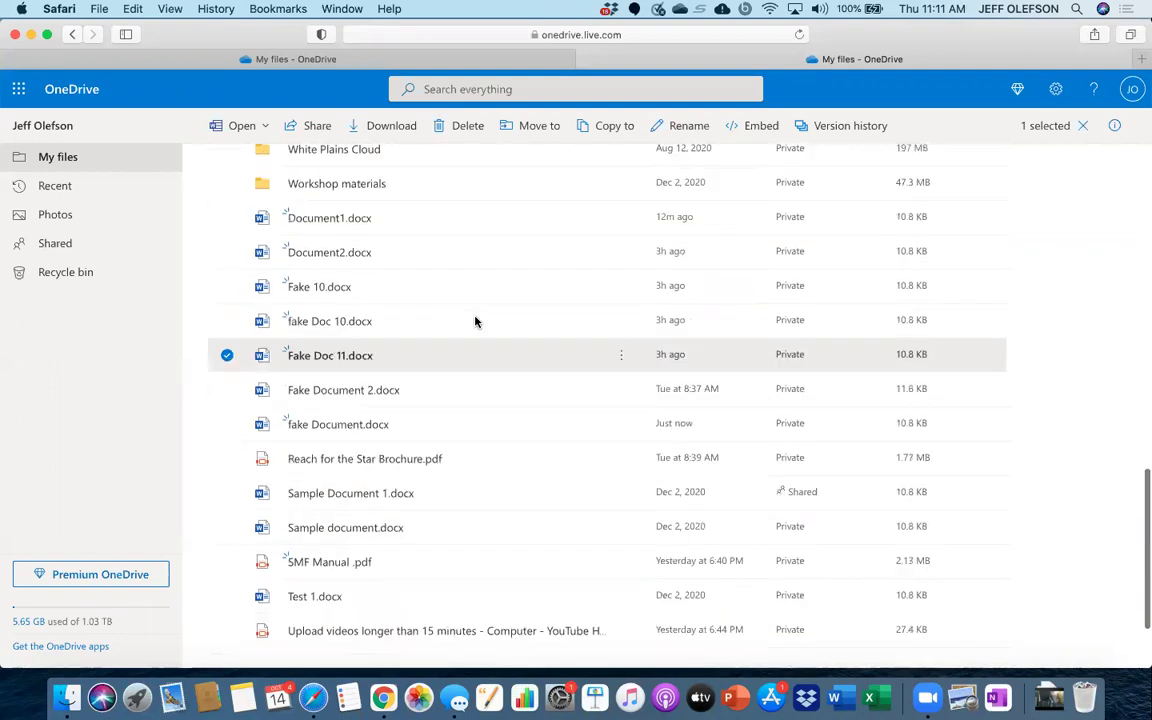
{"action": "scroll", "coordinate": [476, 321], "scroll_direction": "down", "scroll_amount": 1}
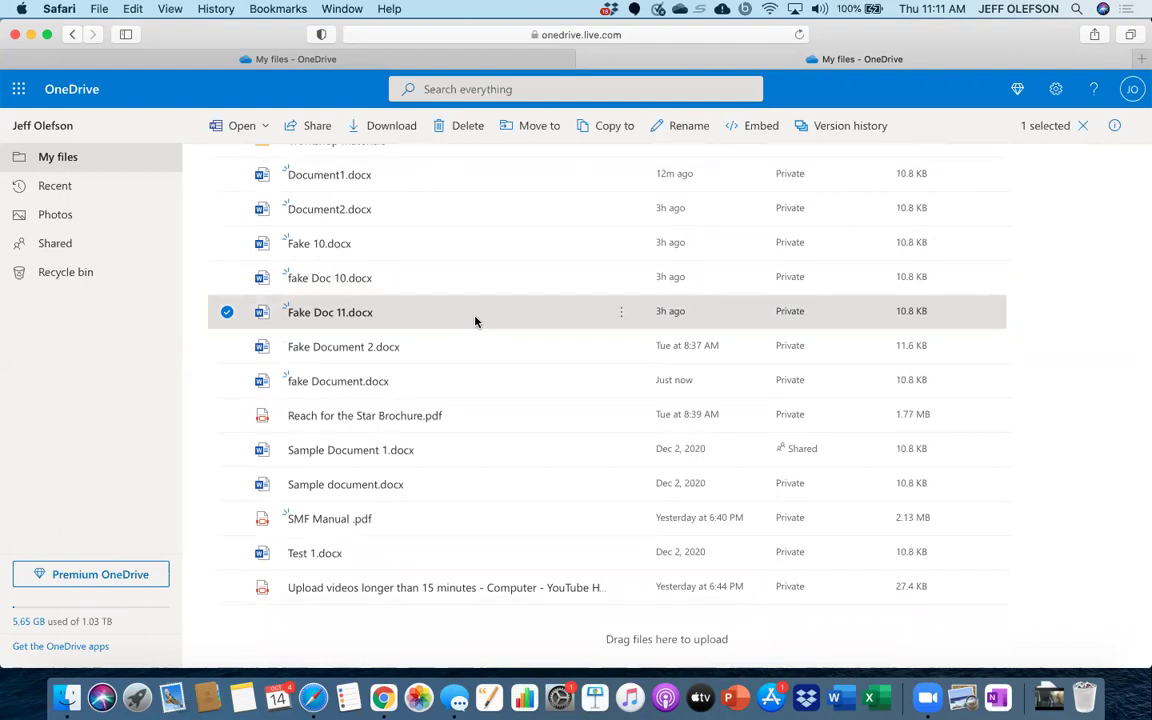
- Move Document1.docx and Document2.docx from My files into the Samples folder
{"action": "scroll", "coordinate": [476, 321], "scroll_direction": "up", "scroll_amount": 3}
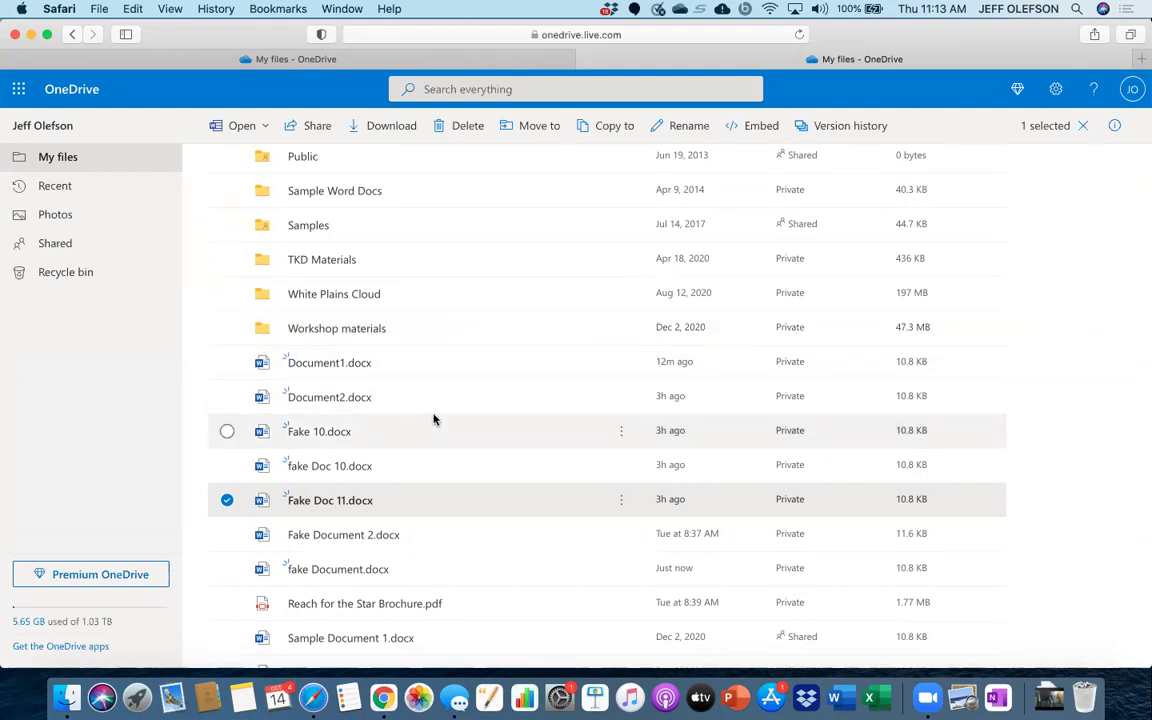
{"action": "scroll", "coordinate": [434, 419], "scroll_direction": "up", "scroll_amount": 2}
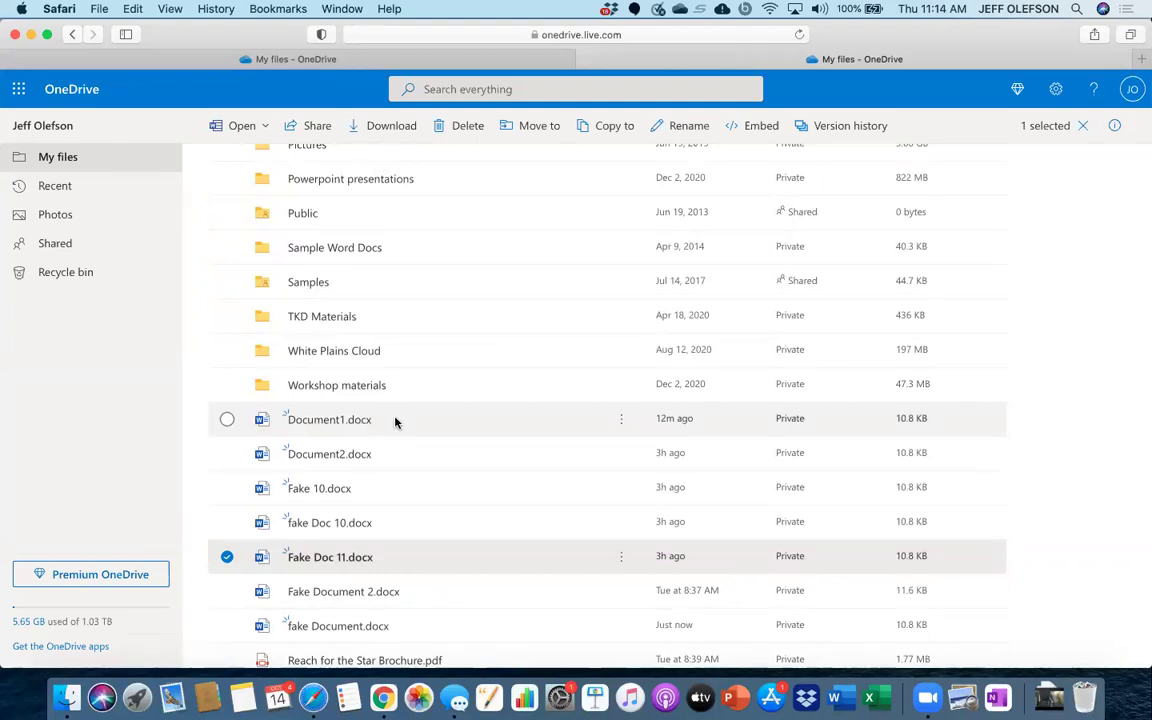
{"action": "left_click", "coordinate": [395, 420]}
{"action": "left_click_drag", "start_coordinate": [395, 420], "coordinate": [382, 300]}
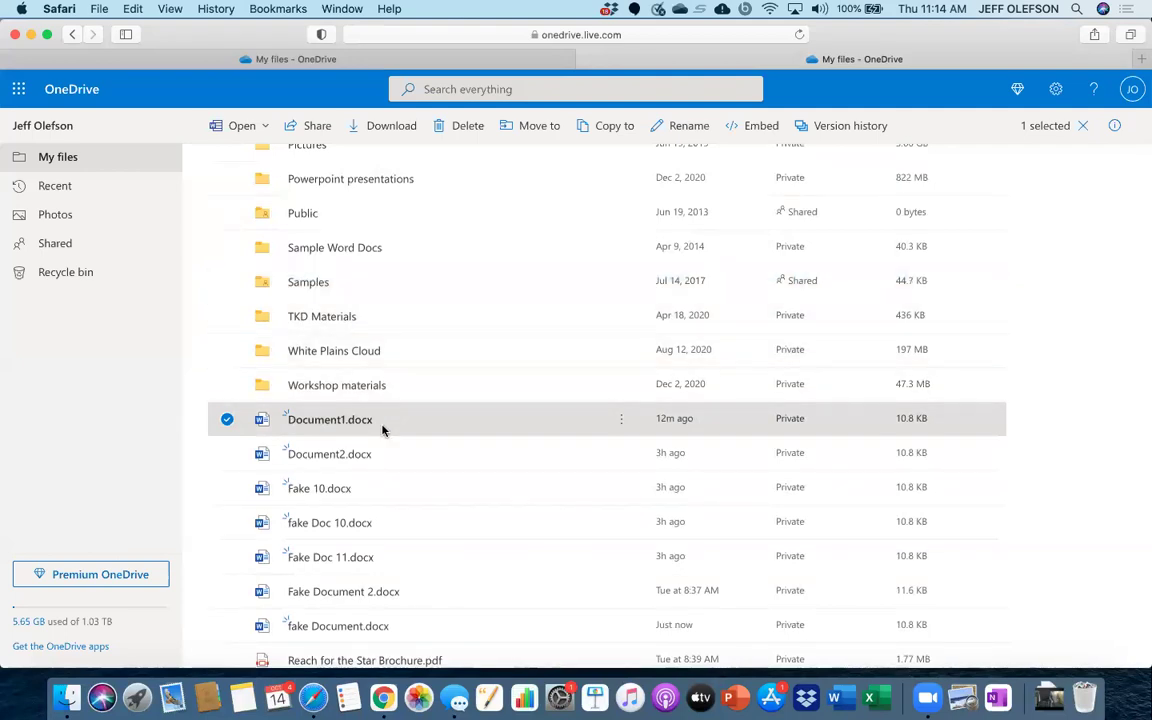
{"action": "left_click_drag", "start_coordinate": [382, 430], "coordinate": [344, 295]}
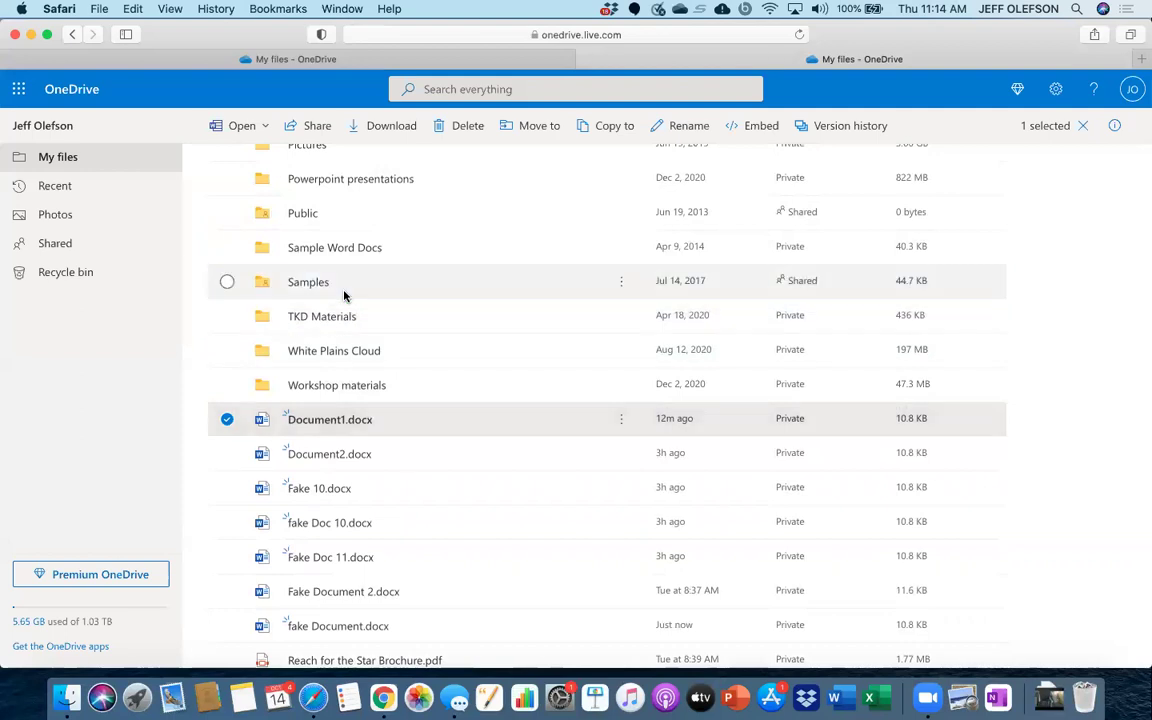
{"action": "left_click", "coordinate": [227, 419]}
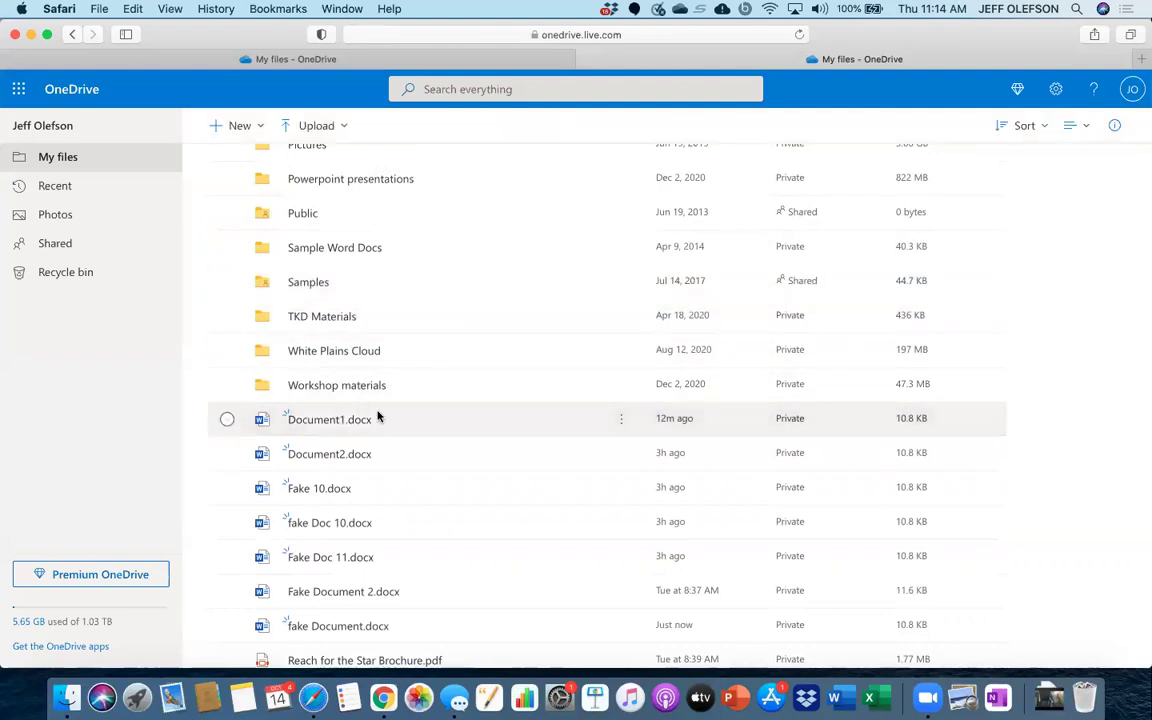
{"action": "left_click_drag", "start_coordinate": [382, 421], "coordinate": [338, 292]}
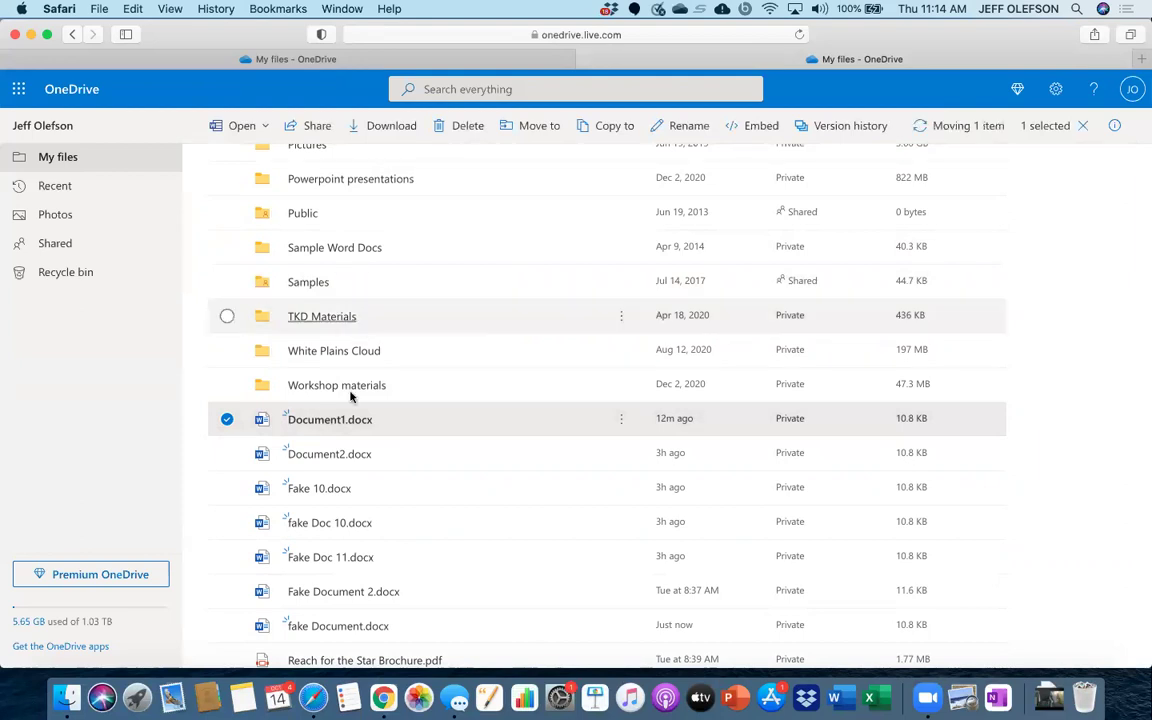
{"action": "left_click_drag", "start_coordinate": [386, 426], "coordinate": [348, 294]}
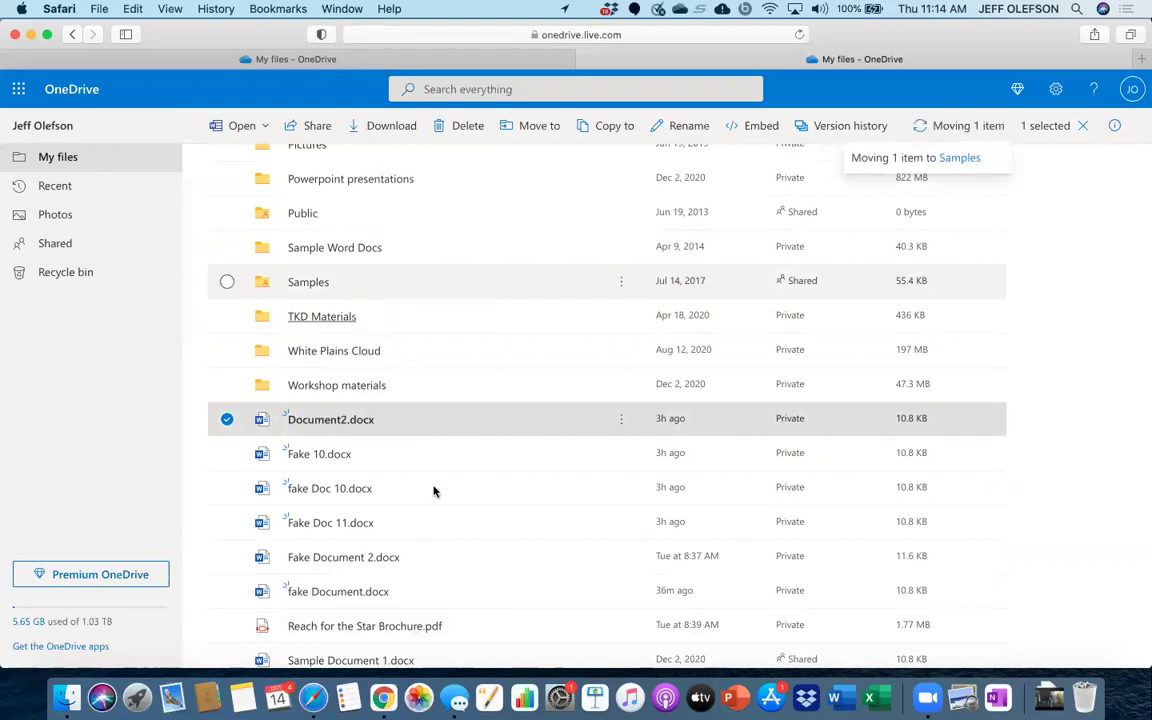
- Move fake Doc 10.docx to the Marketing Materials folder using the Move to command
{"action": "left_click", "coordinate": [430, 478]}
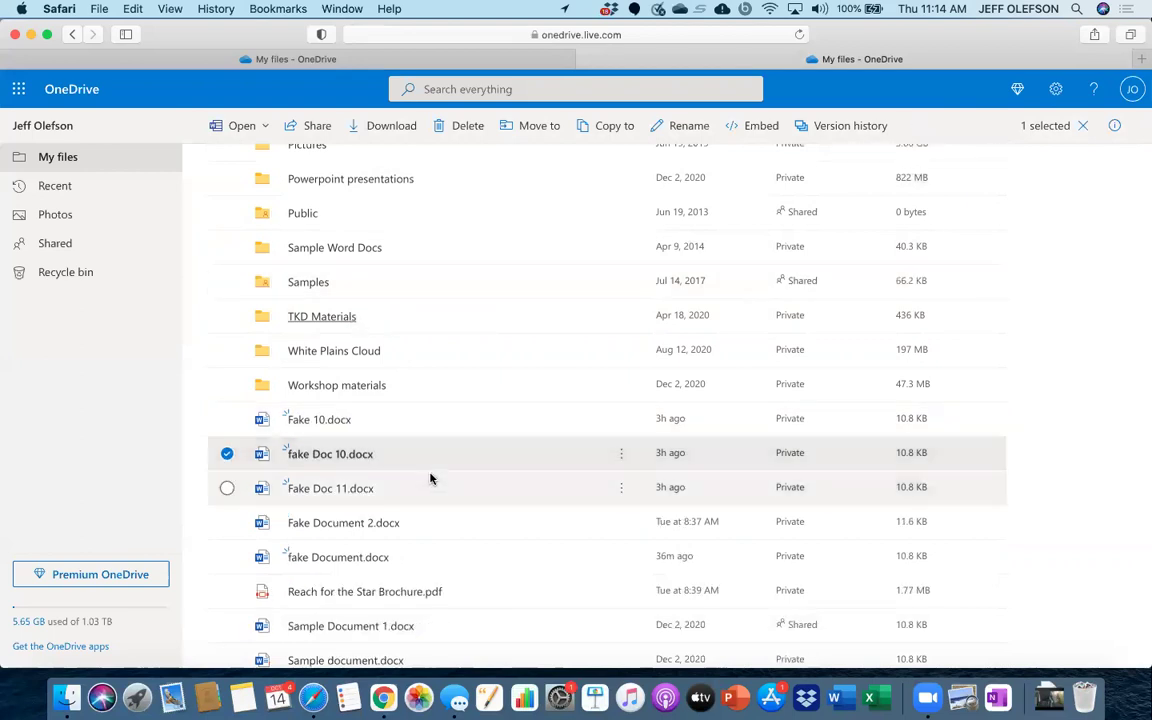
{"action": "left_click", "coordinate": [430, 487]}
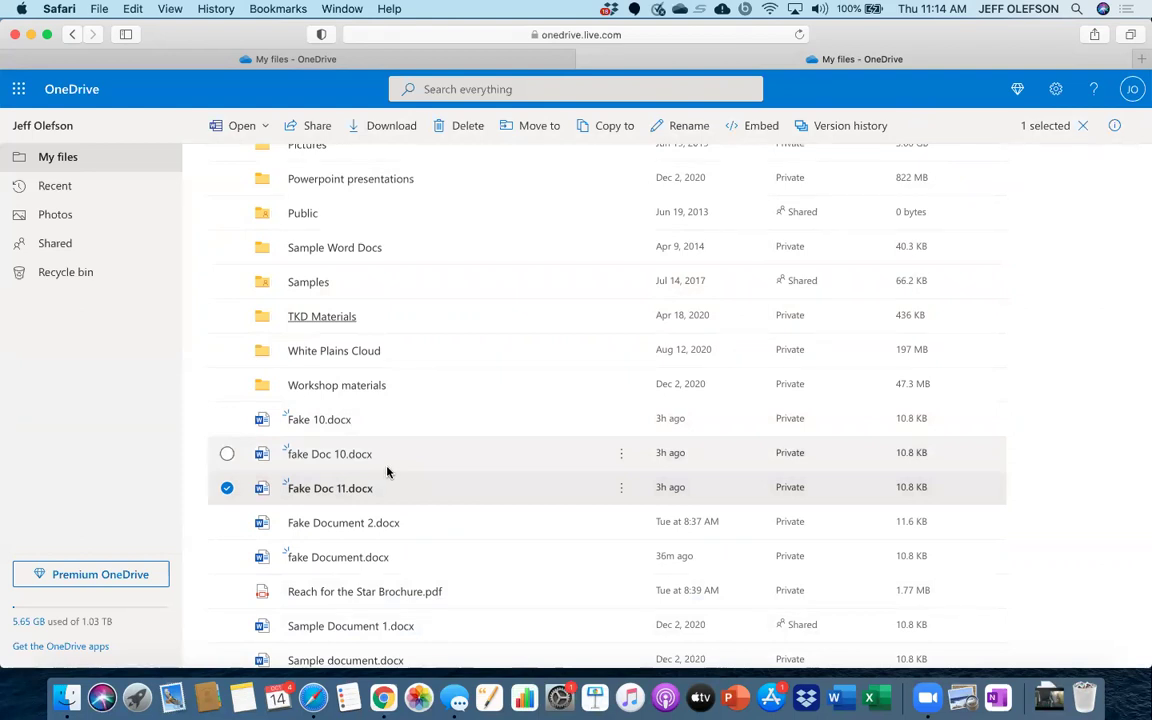
{"action": "left_click", "coordinate": [400, 457]}
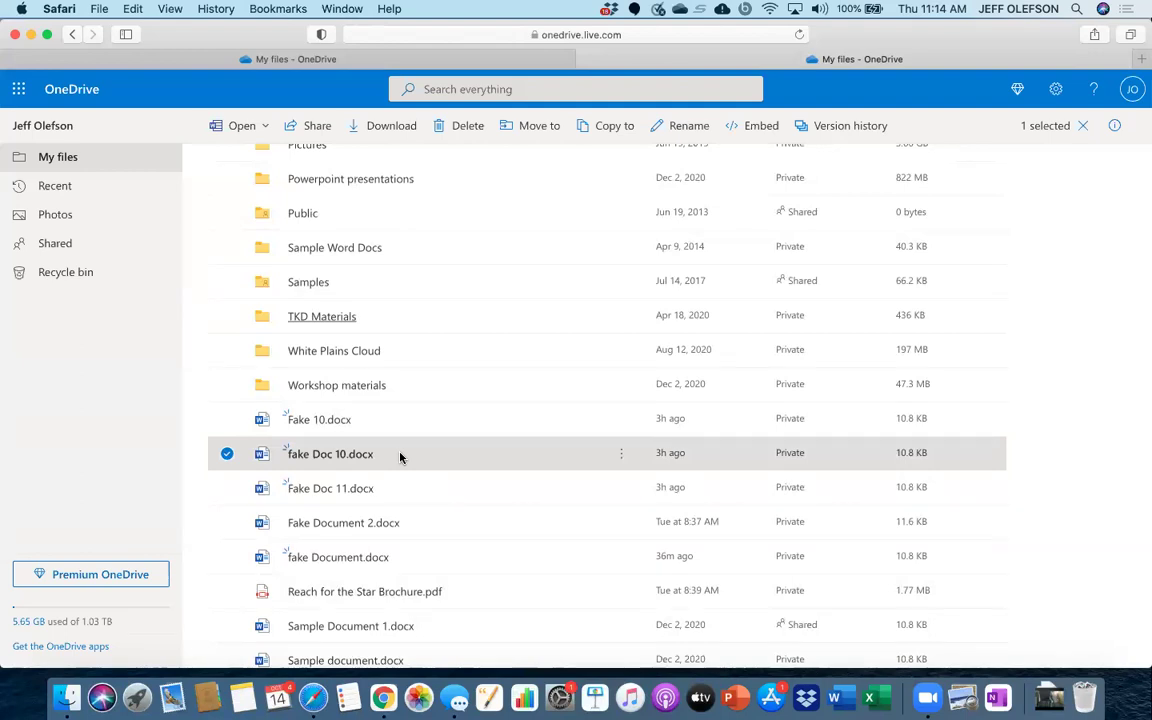
{"action": "right_click", "coordinate": [400, 457]}
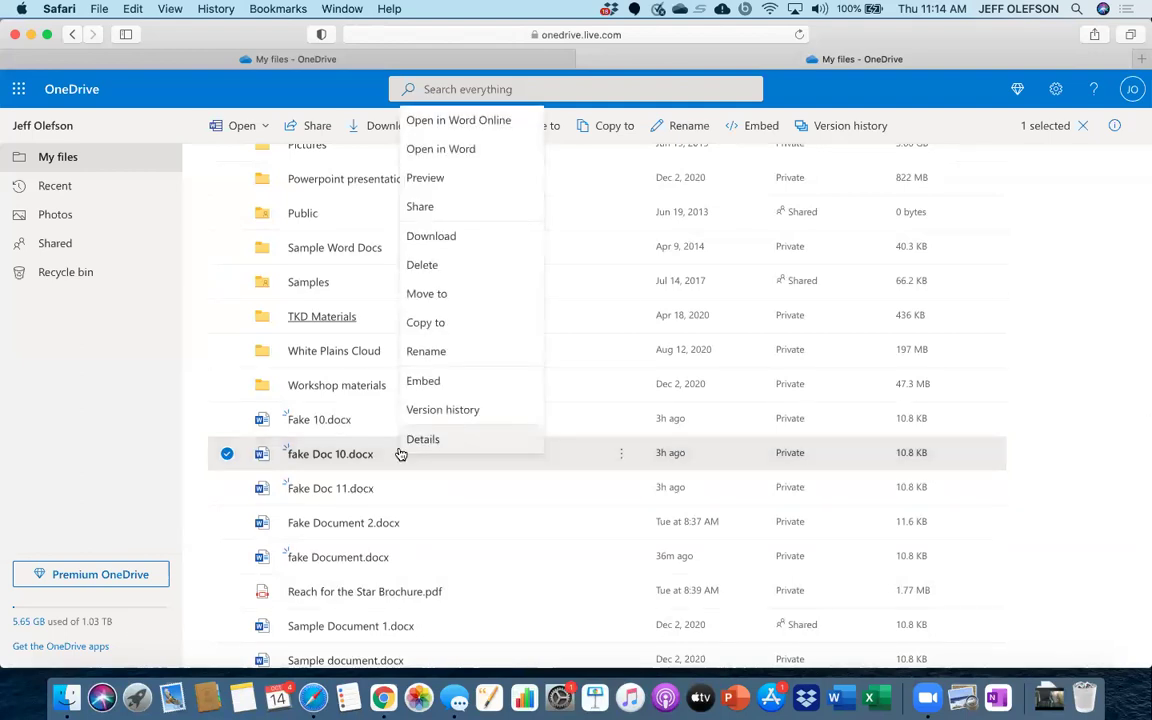
{"action": "left_click", "coordinate": [441, 297]}
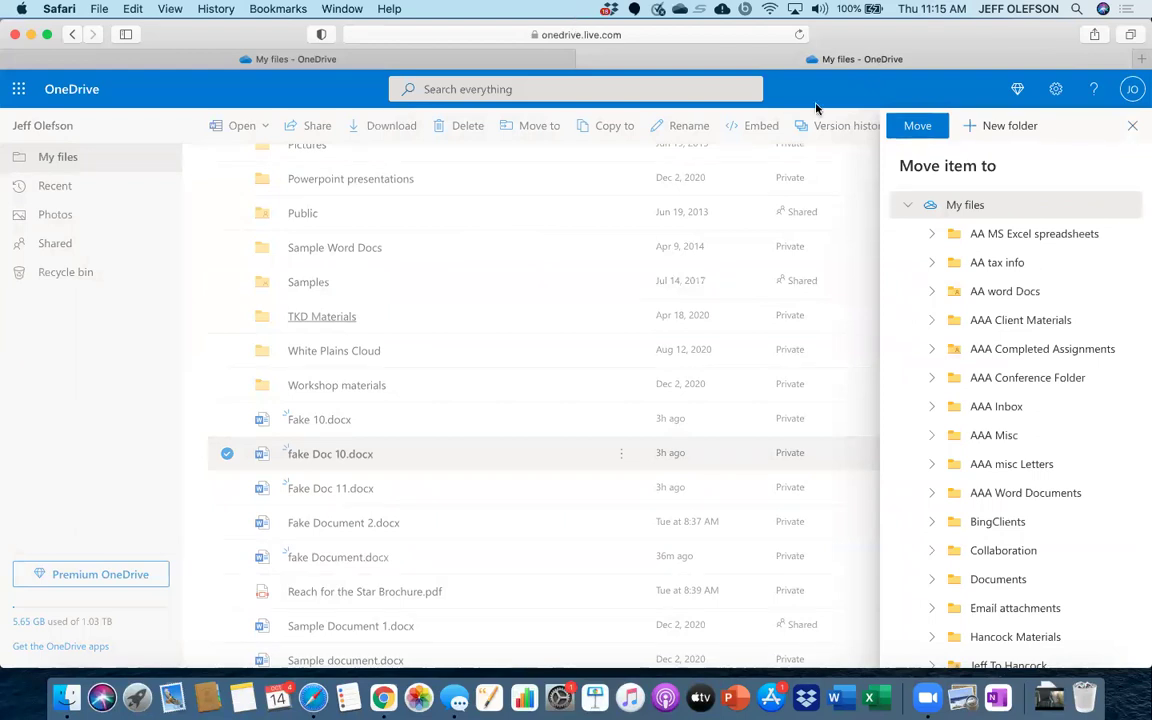
{"action": "scroll", "coordinate": [1019, 358], "scroll_direction": "down", "scroll_amount": 8}
{"action": "scroll", "coordinate": [1019, 358], "scroll_direction": "up", "scroll_amount": 5}
{"action": "scroll", "coordinate": [1019, 358], "scroll_direction": "down", "scroll_amount": 5}
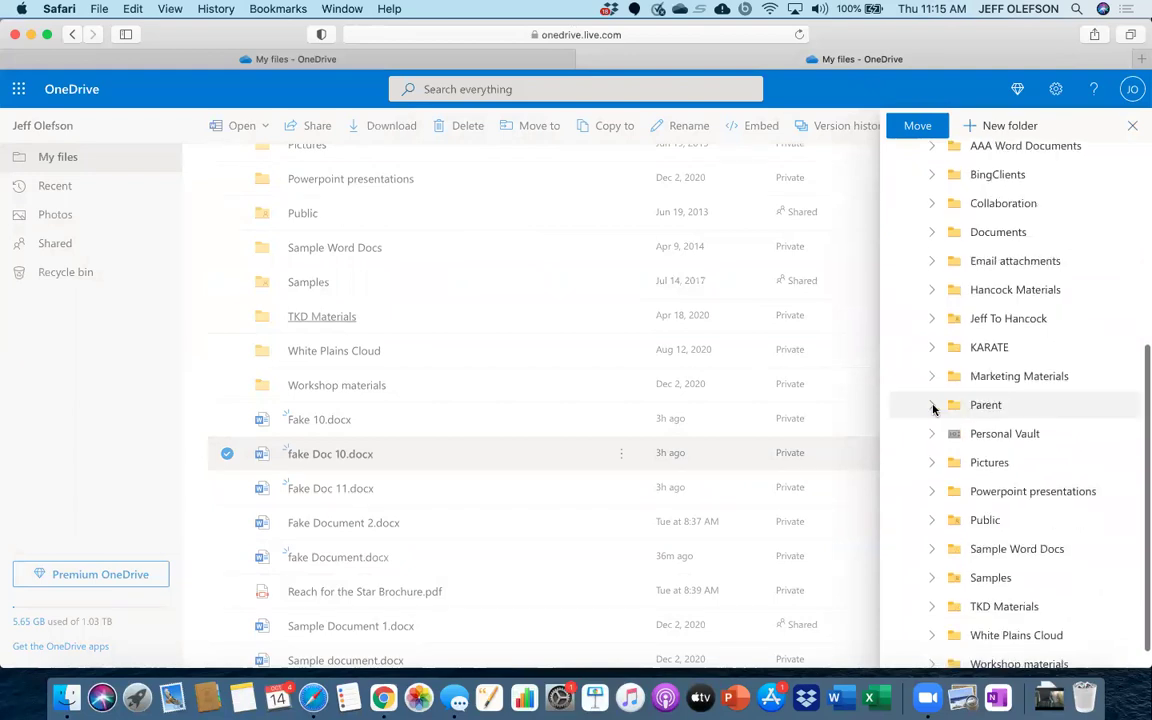
{"action": "left_click", "coordinate": [932, 406]}
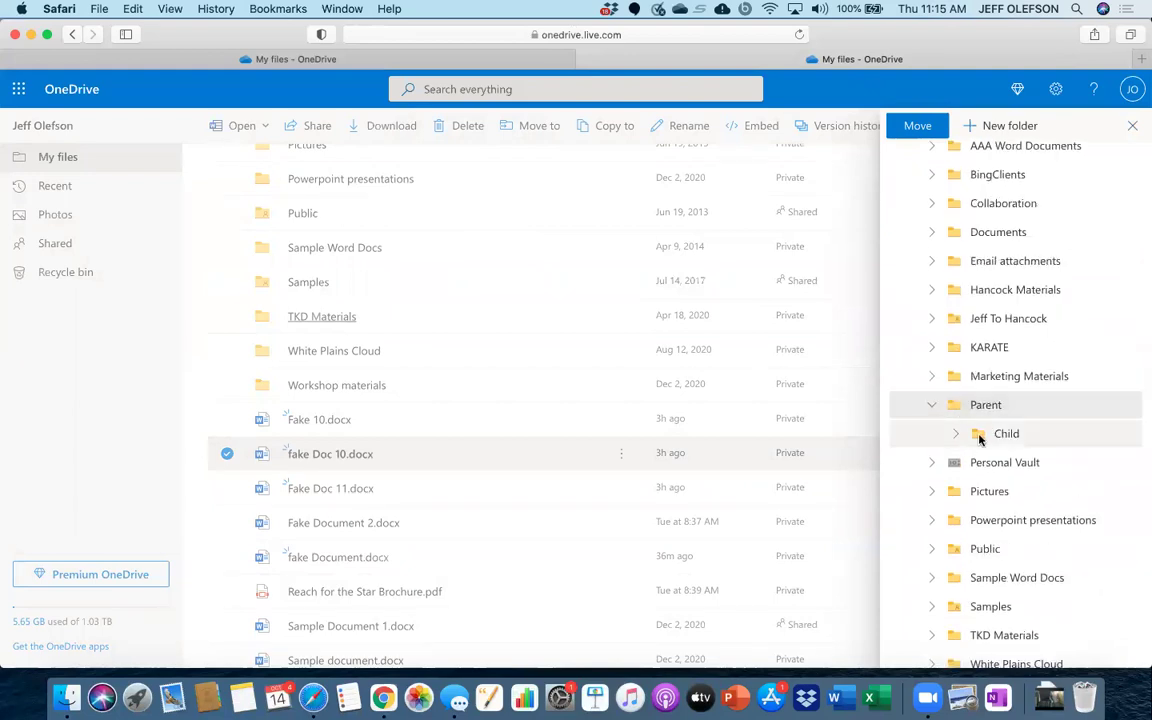
{"action": "left_click", "coordinate": [956, 437]}
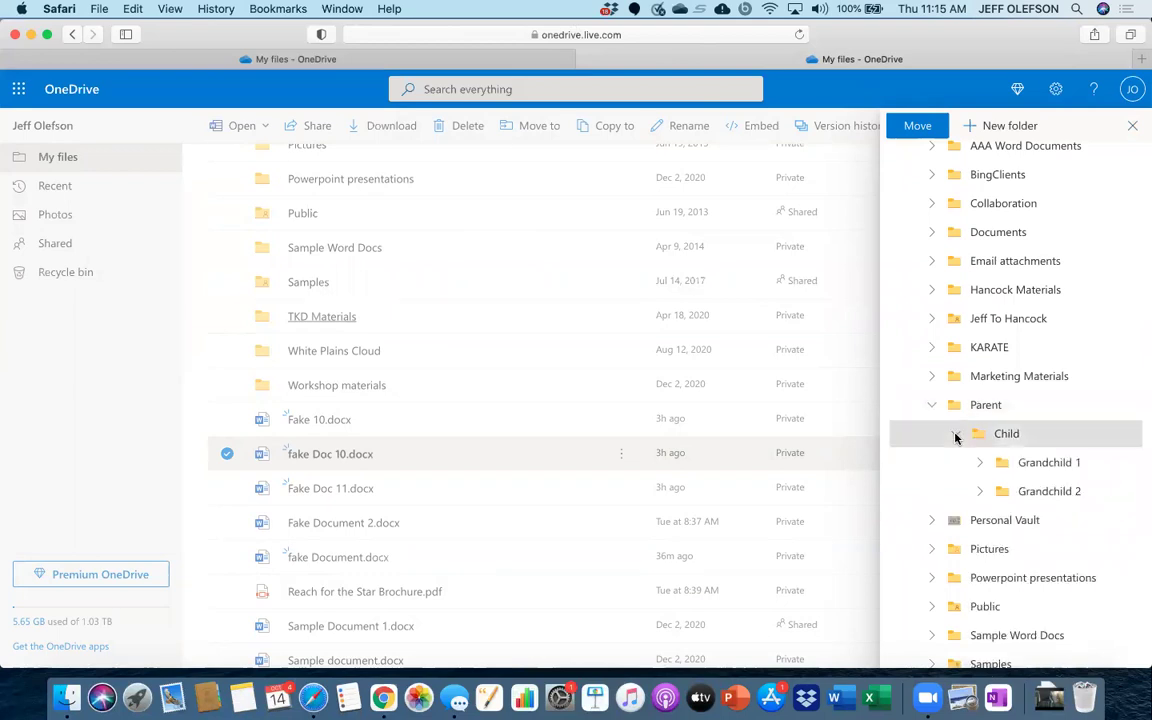
{"action": "left_click", "coordinate": [996, 438]}
{"action": "left_click", "coordinate": [997, 440]}
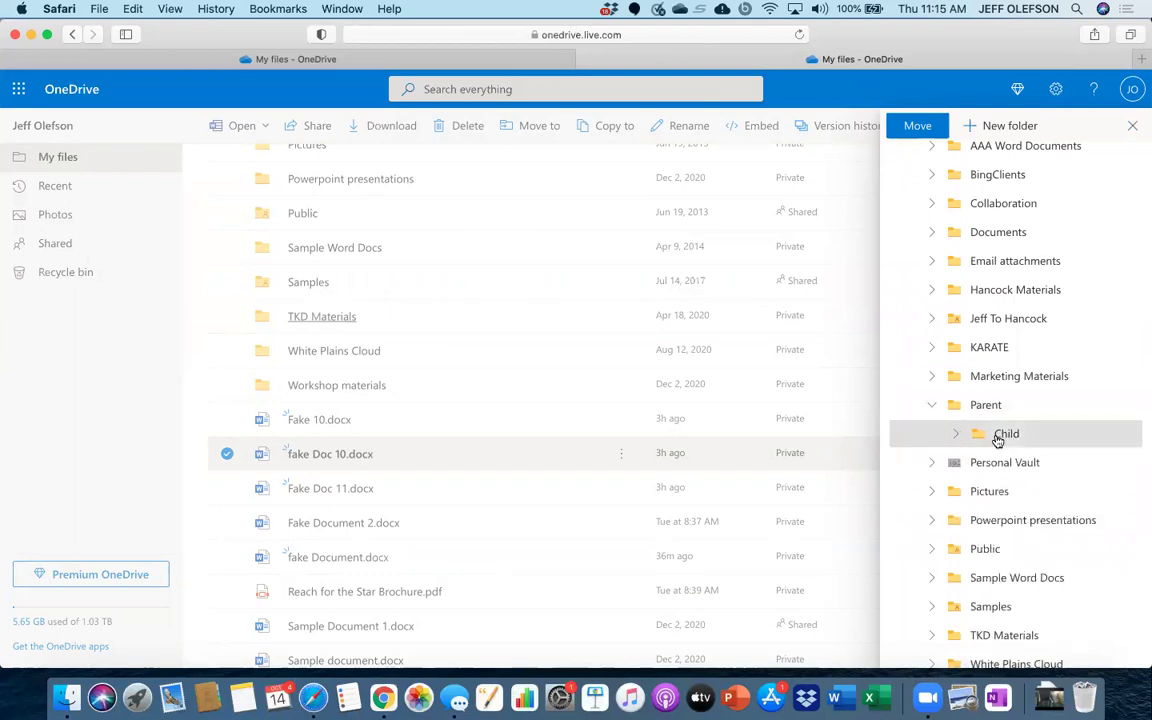
{"action": "left_click", "coordinate": [933, 377]}
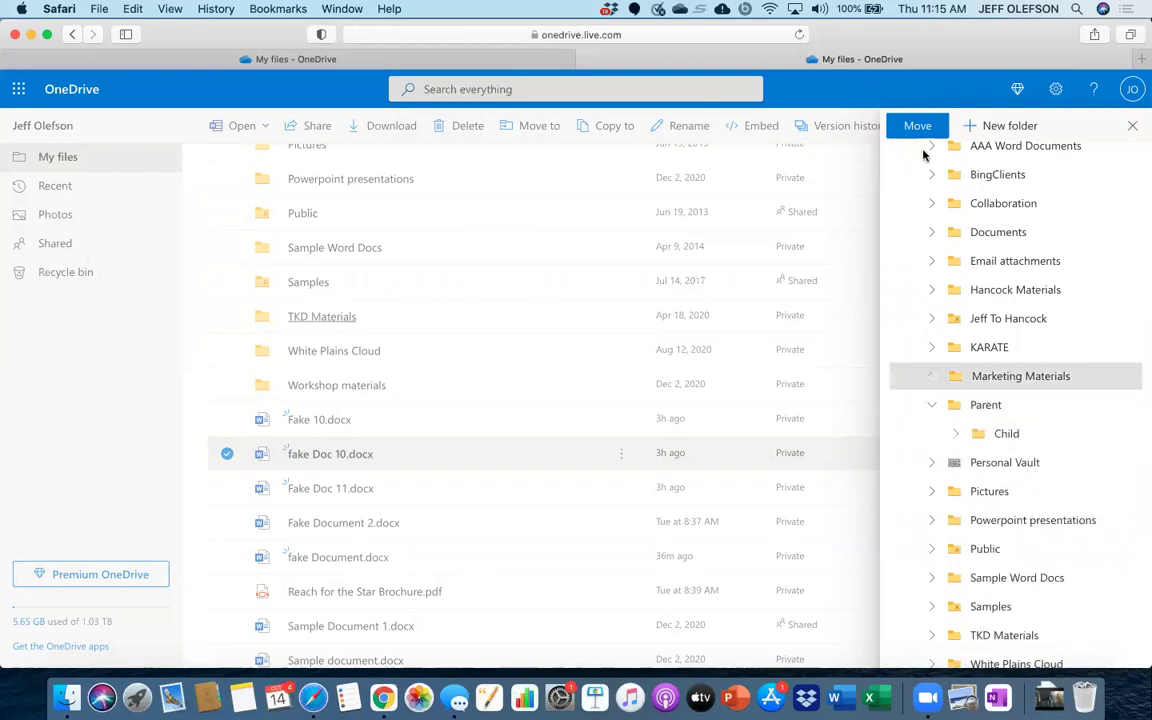
{"action": "left_click", "coordinate": [917, 127]}
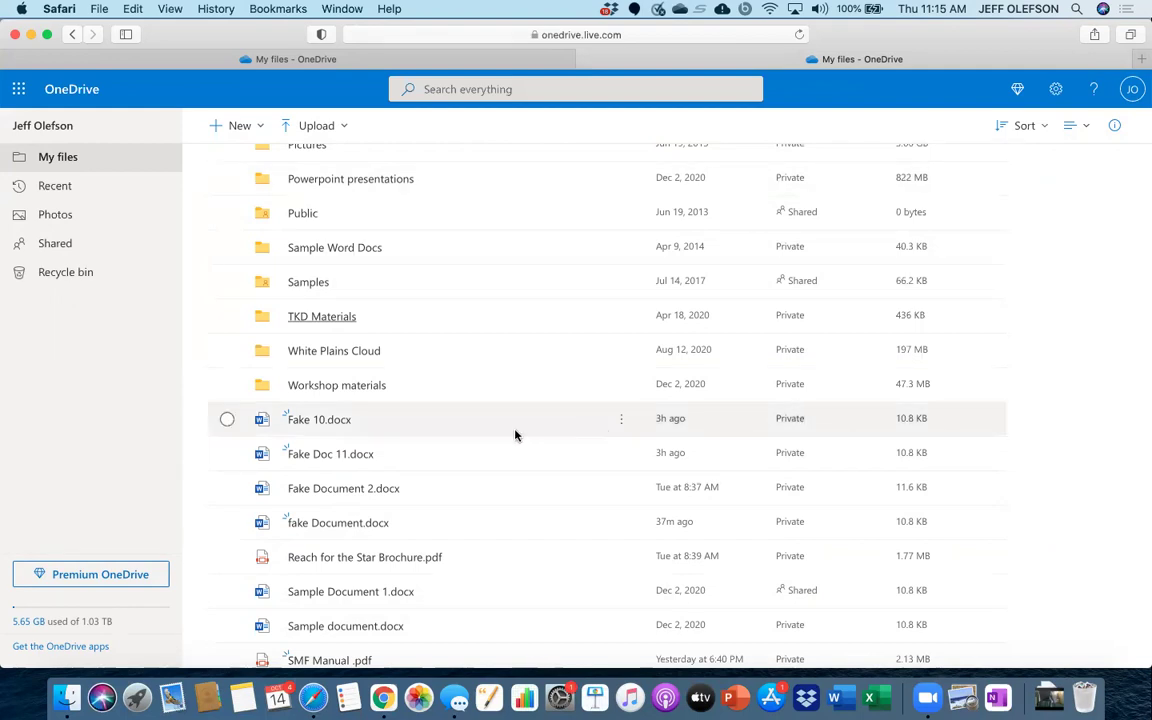
- Start moving Fake 10.docx and choose the Child folder inside Parent as the destination
{"action": "left_click", "coordinate": [228, 419]}
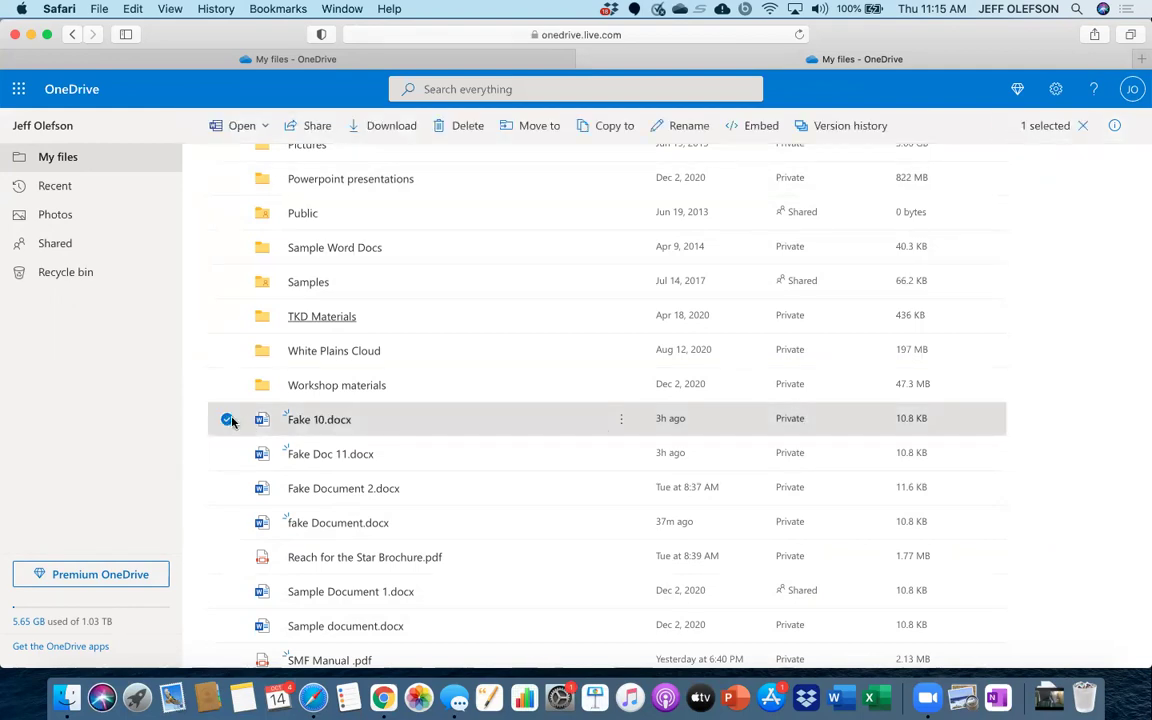
{"action": "right_click", "coordinate": [488, 420]}
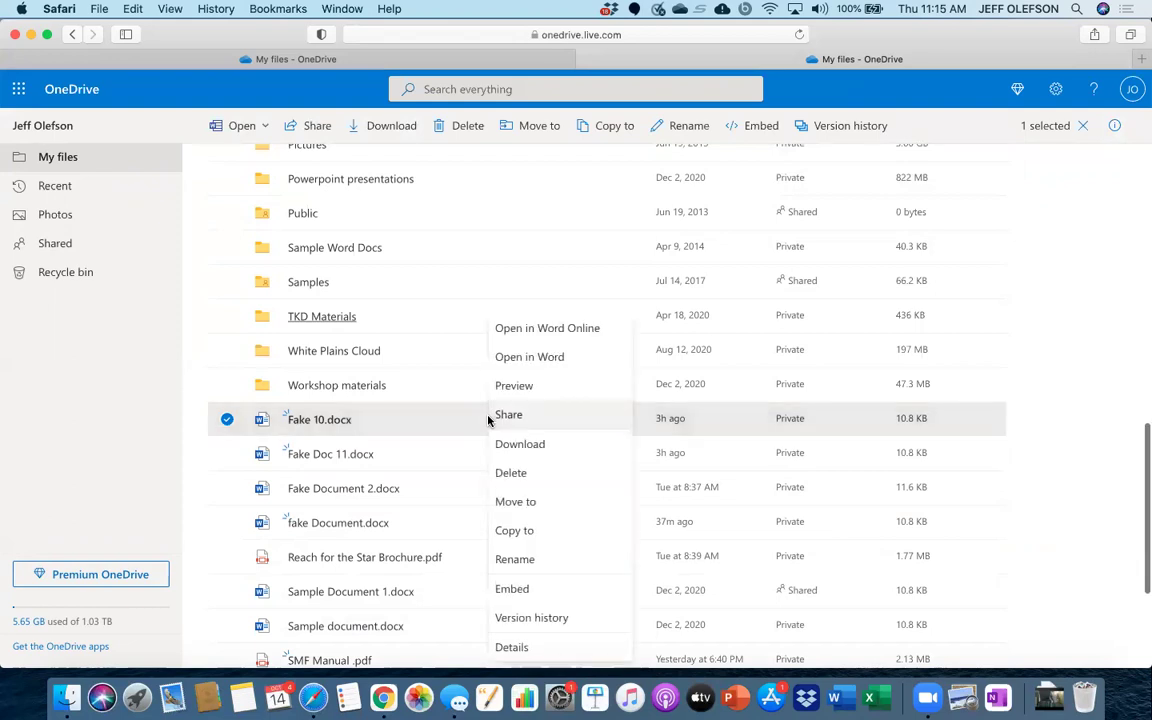
{"action": "left_click", "coordinate": [507, 501]}
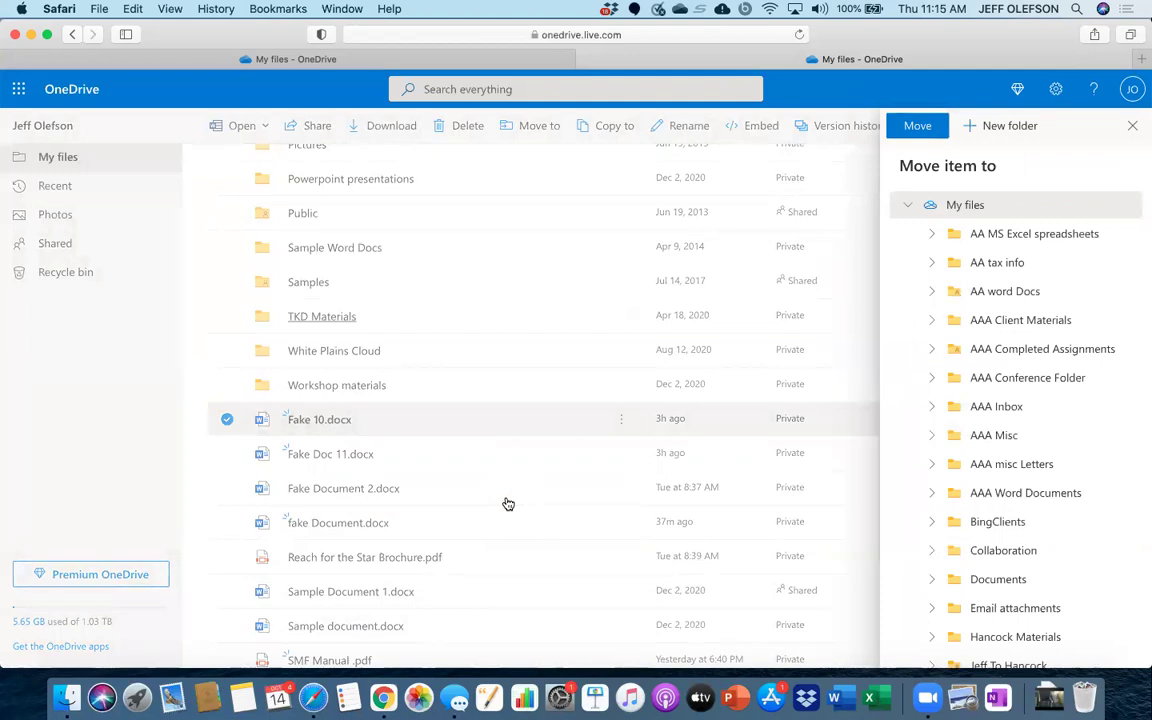
{"action": "scroll", "coordinate": [905, 480], "scroll_direction": "down", "scroll_amount": 3}
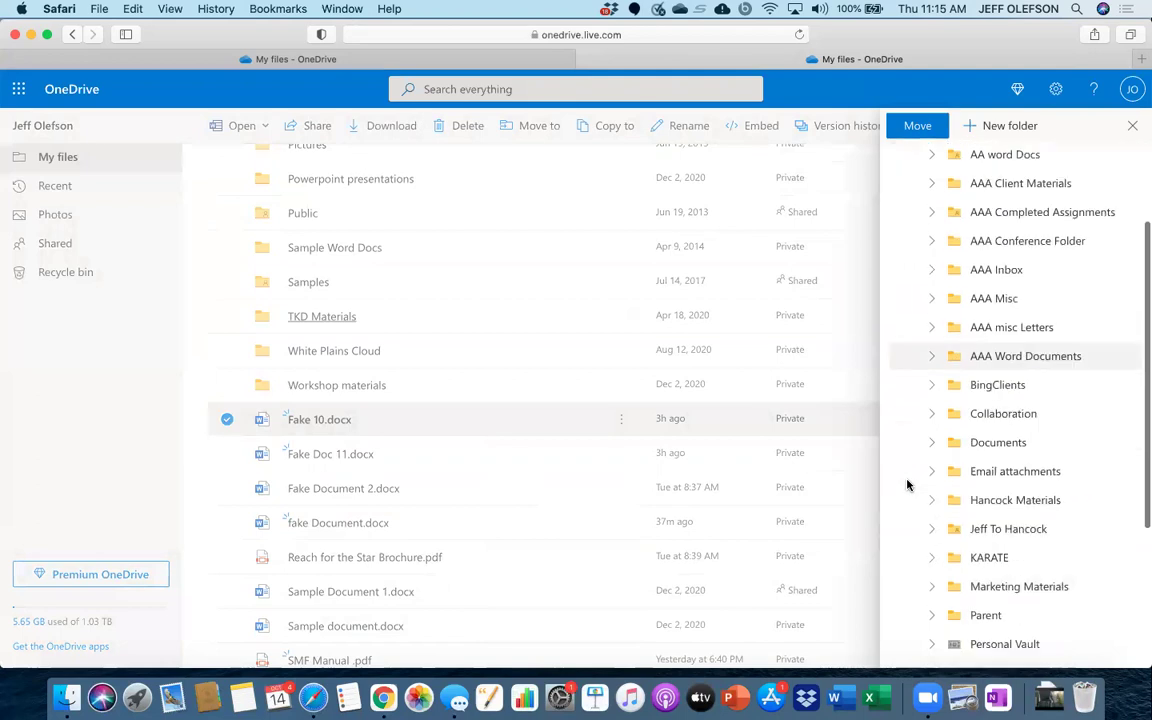
{"action": "scroll", "coordinate": [907, 485], "scroll_direction": "down", "scroll_amount": 2}
{"action": "scroll", "coordinate": [907, 485], "scroll_direction": "down", "scroll_amount": 2}
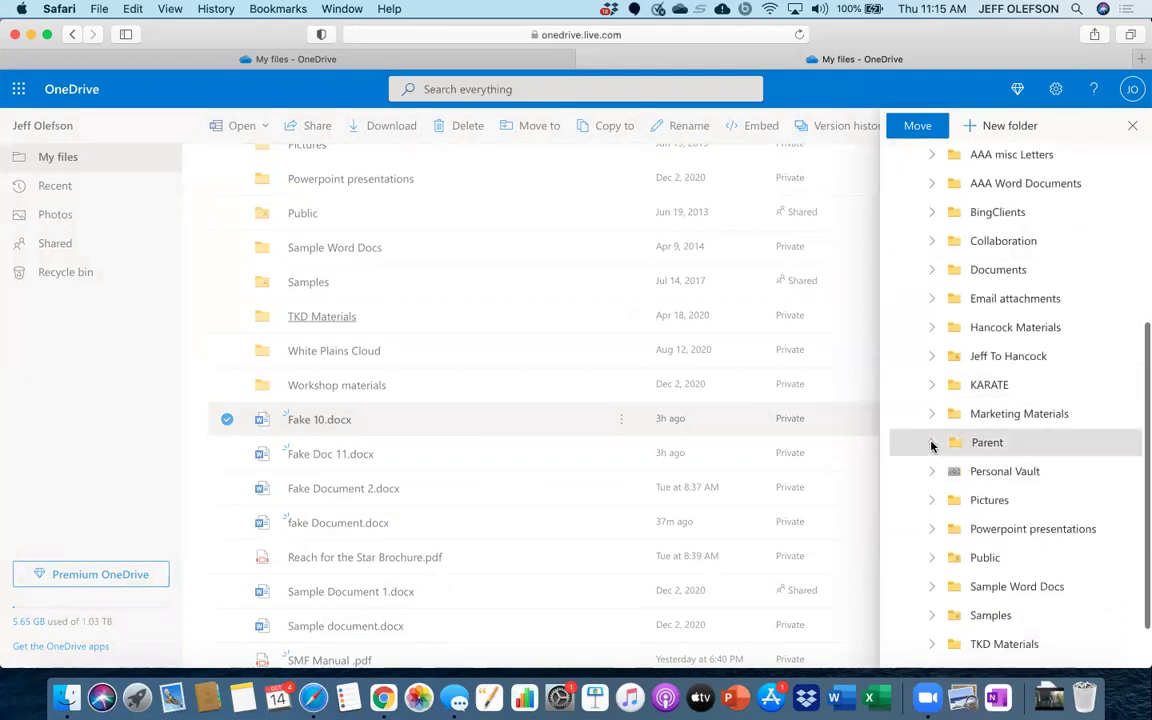
{"action": "left_click", "coordinate": [931, 443]}
{"action": "left_click", "coordinate": [955, 475]}
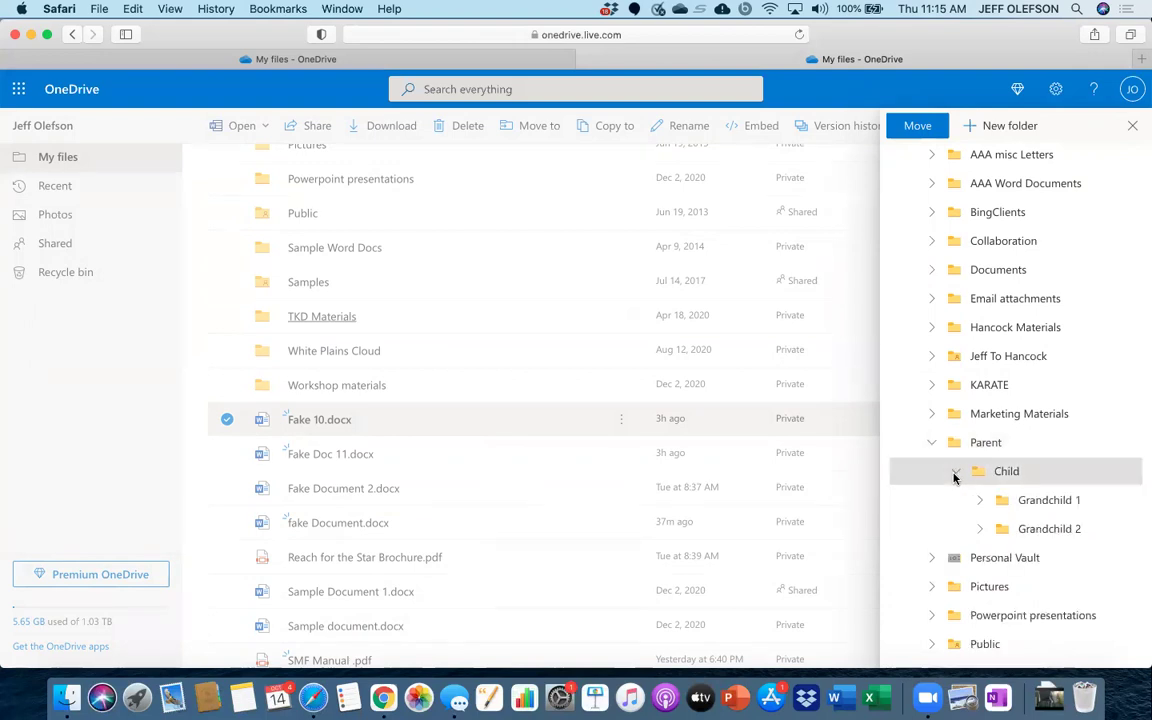
{"action": "scroll", "coordinate": [955, 478], "scroll_direction": "down", "scroll_amount": 1}
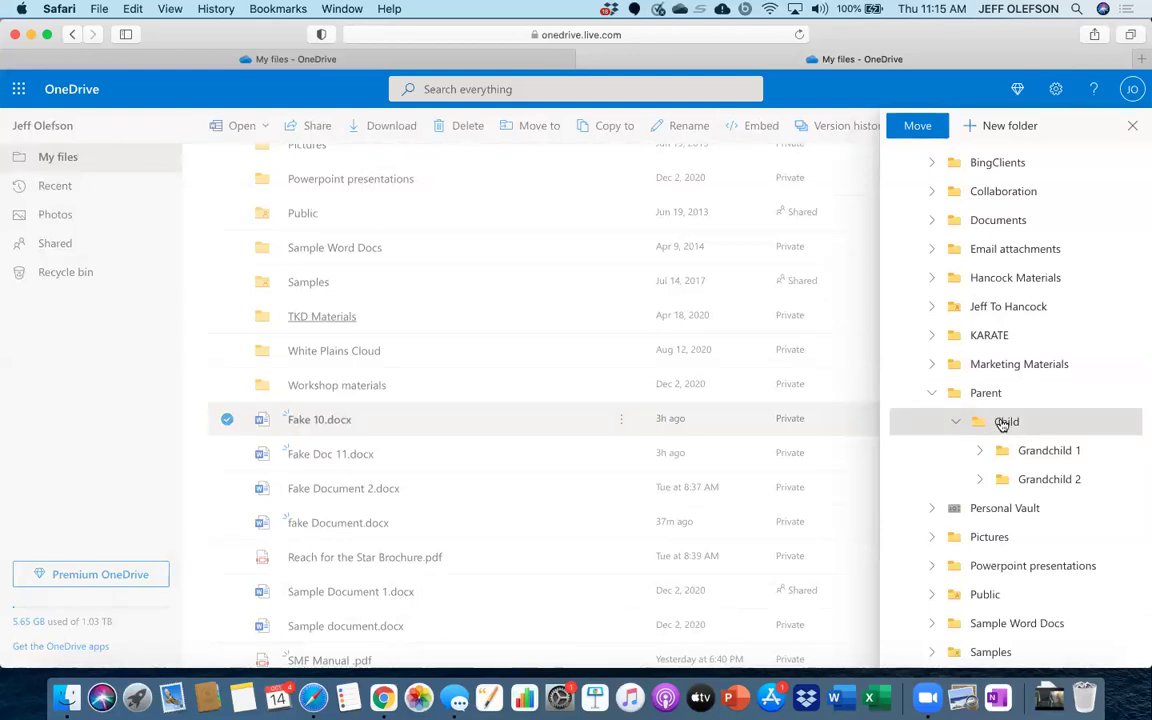
- Create a new folder named Grandchild 3 inside Child and move Fake 10.docx into it
{"action": "left_click", "coordinate": [1003, 124]}
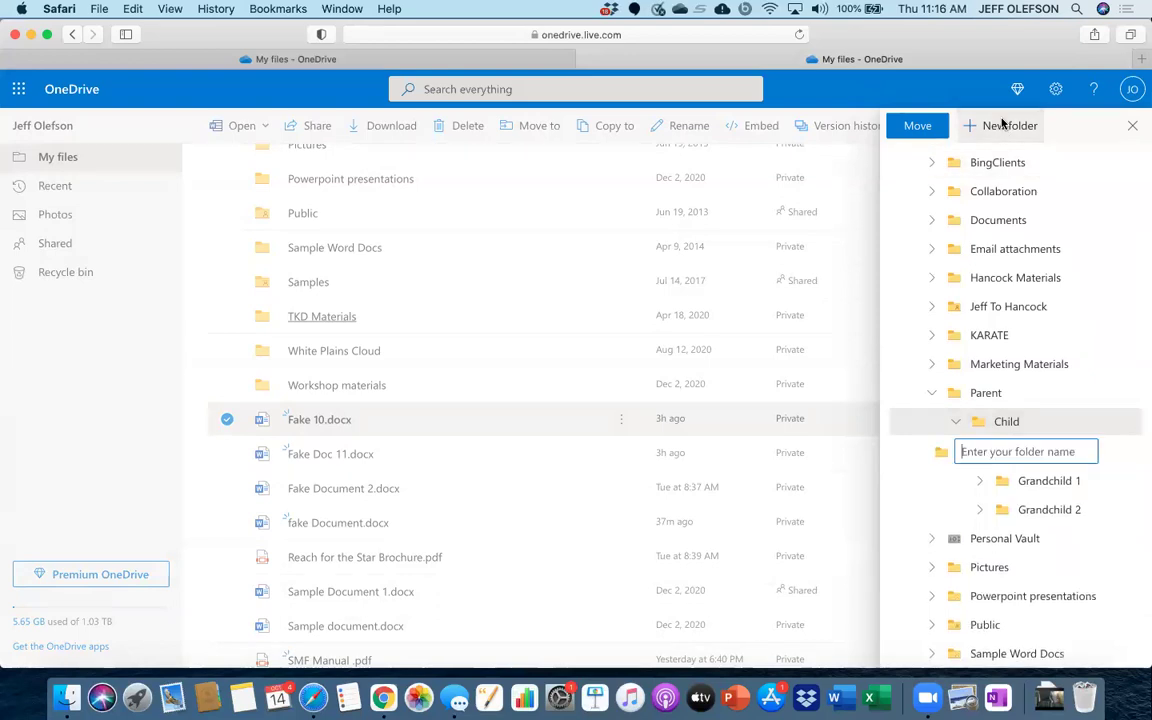
{"action": "type", "text": "Gra"}
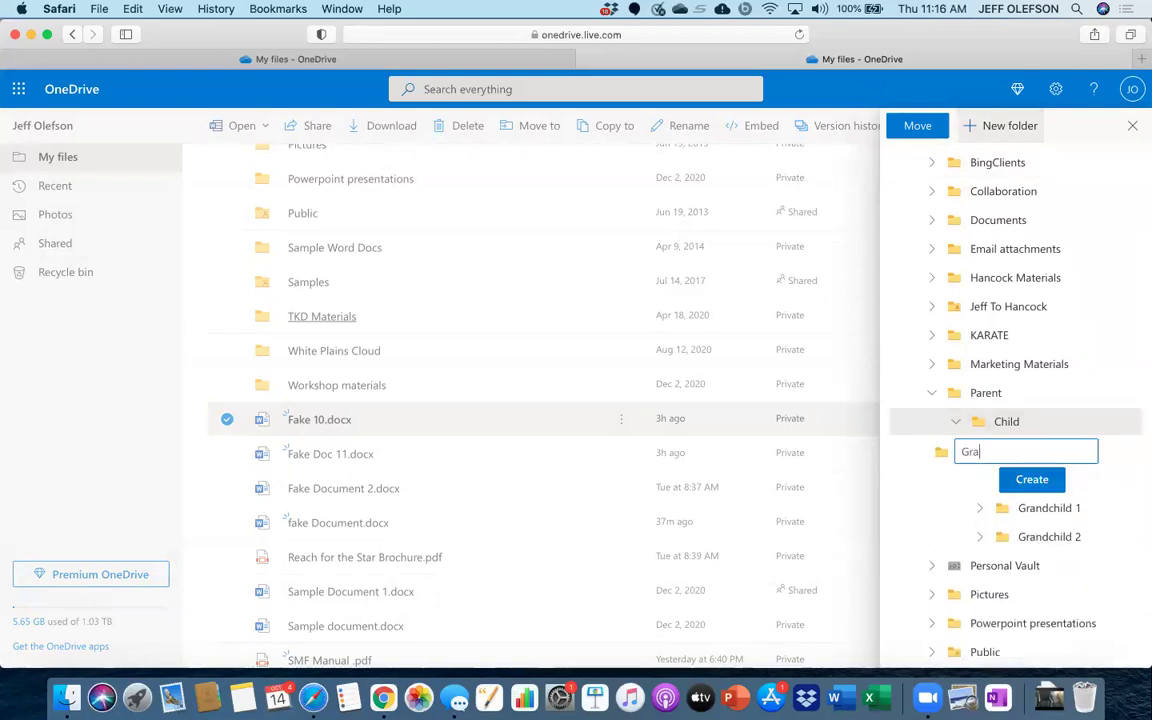
{"action": "type", "text": "ndchild 3"}
{"action": "key", "text": "Return"}
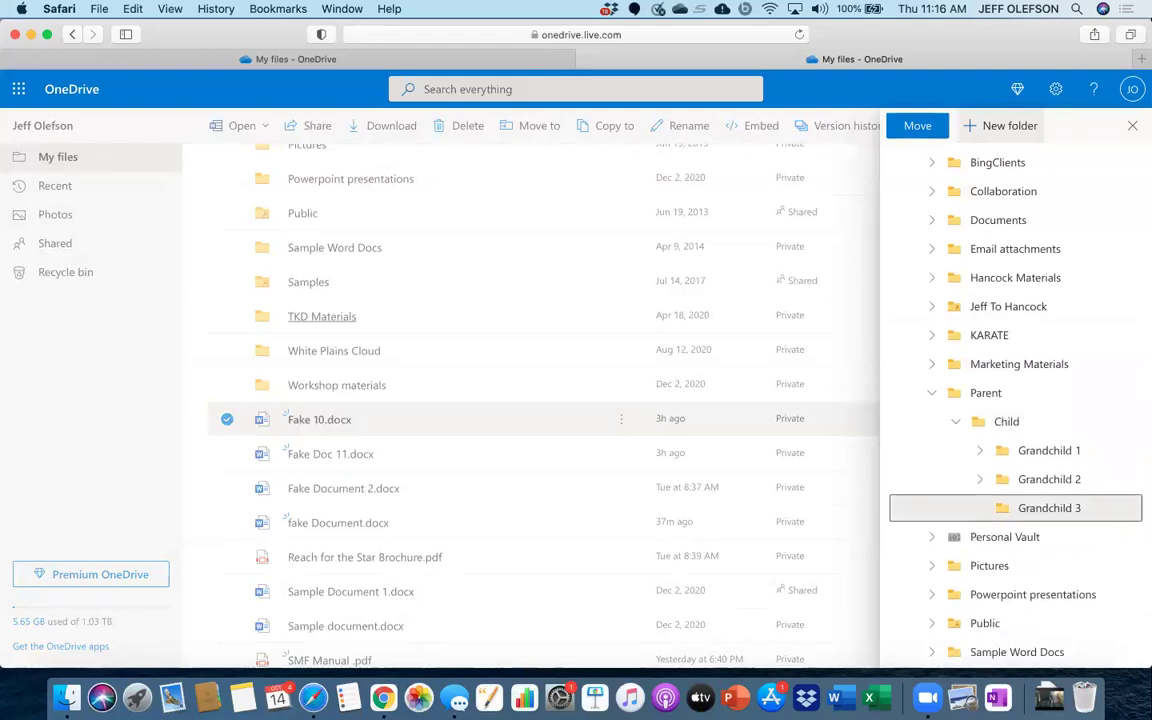
{"action": "left_click", "coordinate": [921, 125]}
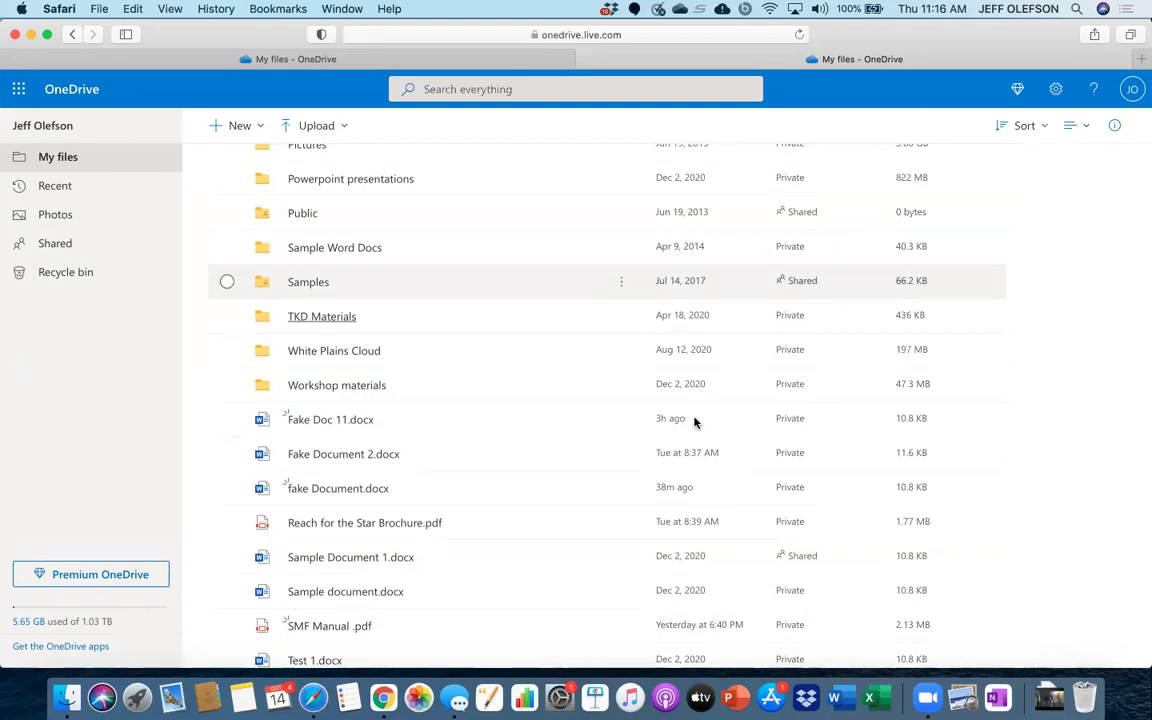
- Look through the Recent list of opened files and return to My files
{"action": "scroll", "coordinate": [695, 423], "scroll_direction": "up", "scroll_amount": 5}
{"action": "scroll", "coordinate": [695, 423], "scroll_direction": "up", "scroll_amount": 2}
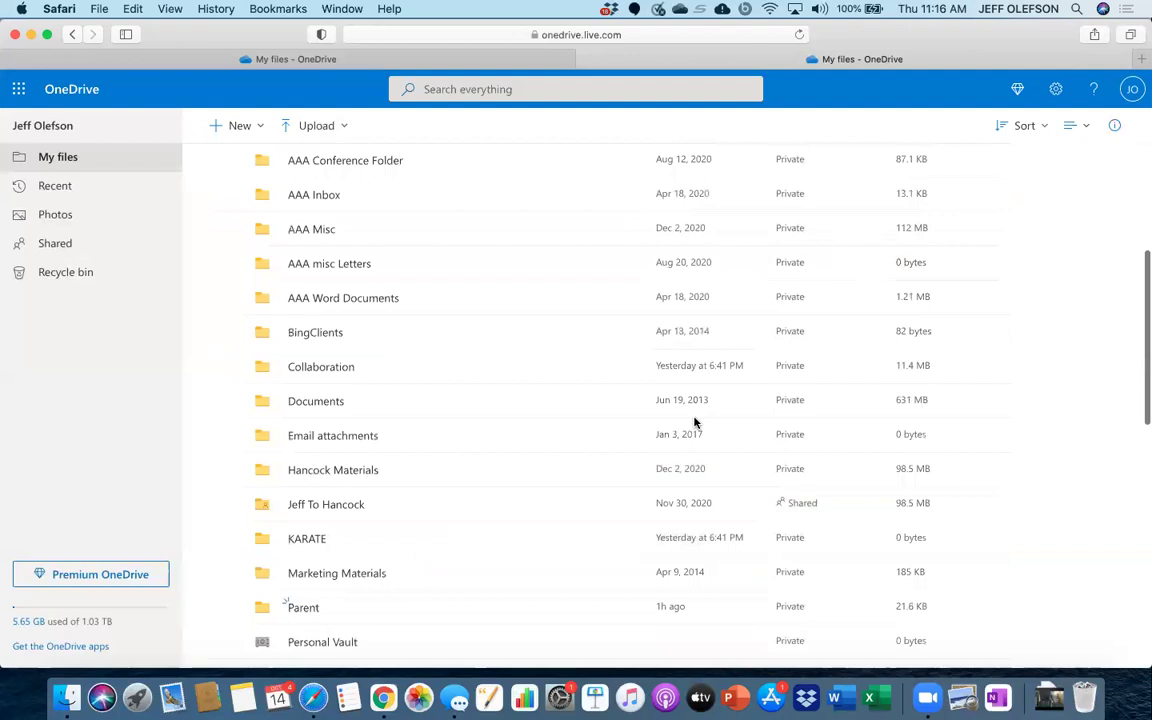
{"action": "scroll", "coordinate": [695, 423], "scroll_direction": "up", "scroll_amount": 4}
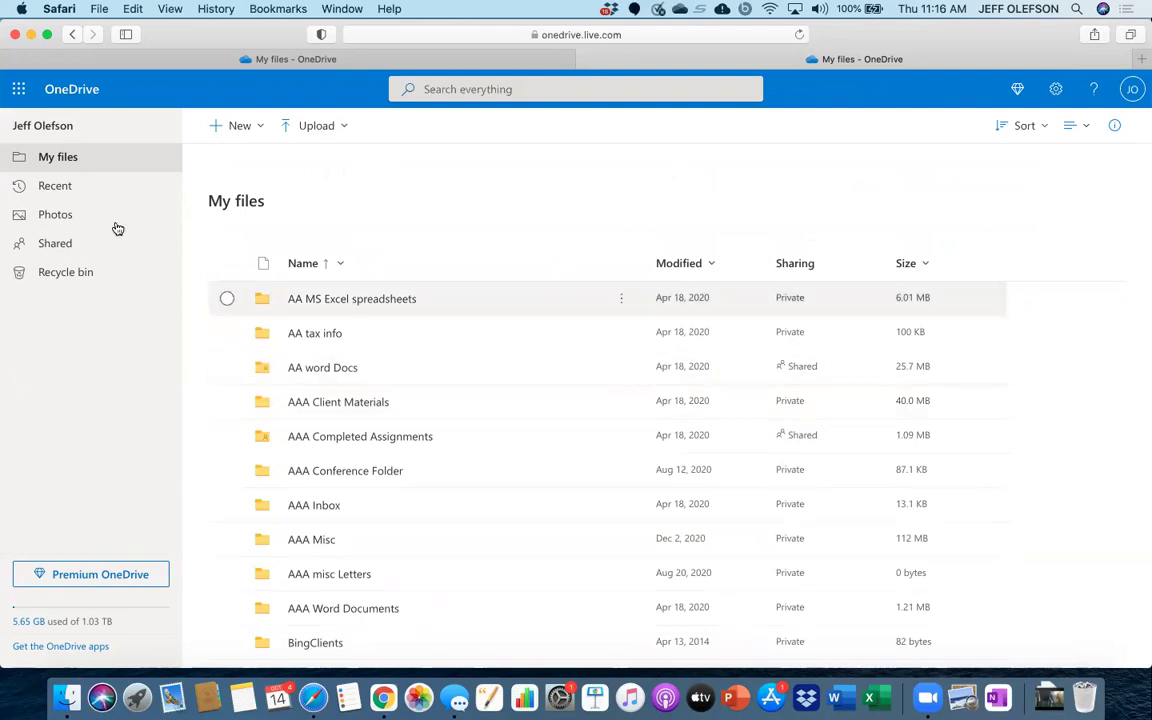
{"action": "left_click", "coordinate": [70, 187]}
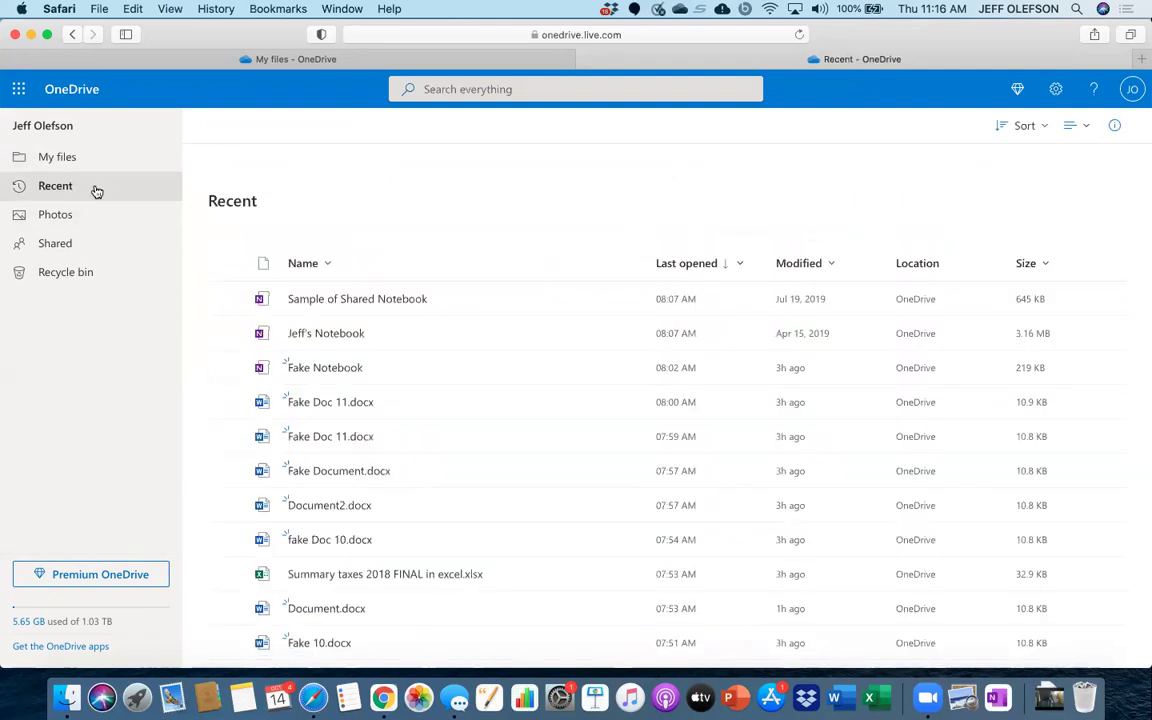
{"action": "scroll", "coordinate": [366, 430], "scroll_direction": "down", "scroll_amount": 1}
{"action": "scroll", "coordinate": [366, 430], "scroll_direction": "down", "scroll_amount": 3}
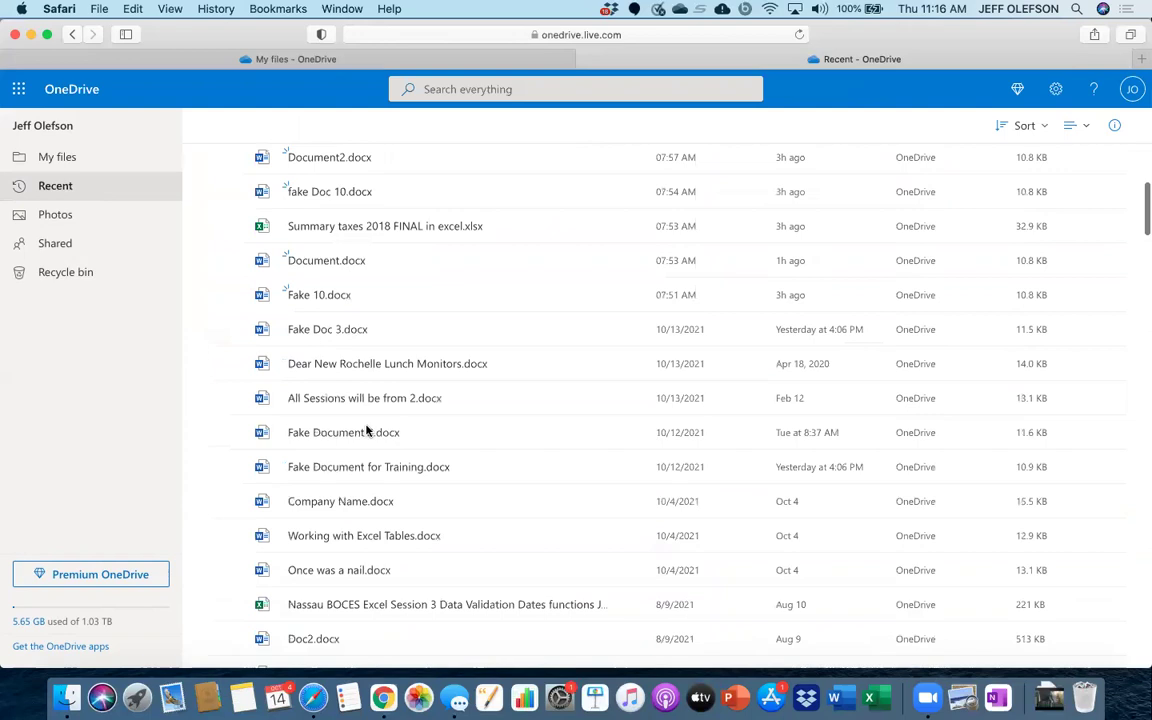
{"action": "scroll", "coordinate": [366, 430], "scroll_direction": "up", "scroll_amount": 3}
{"action": "scroll", "coordinate": [366, 430], "scroll_direction": "up", "scroll_amount": 2}
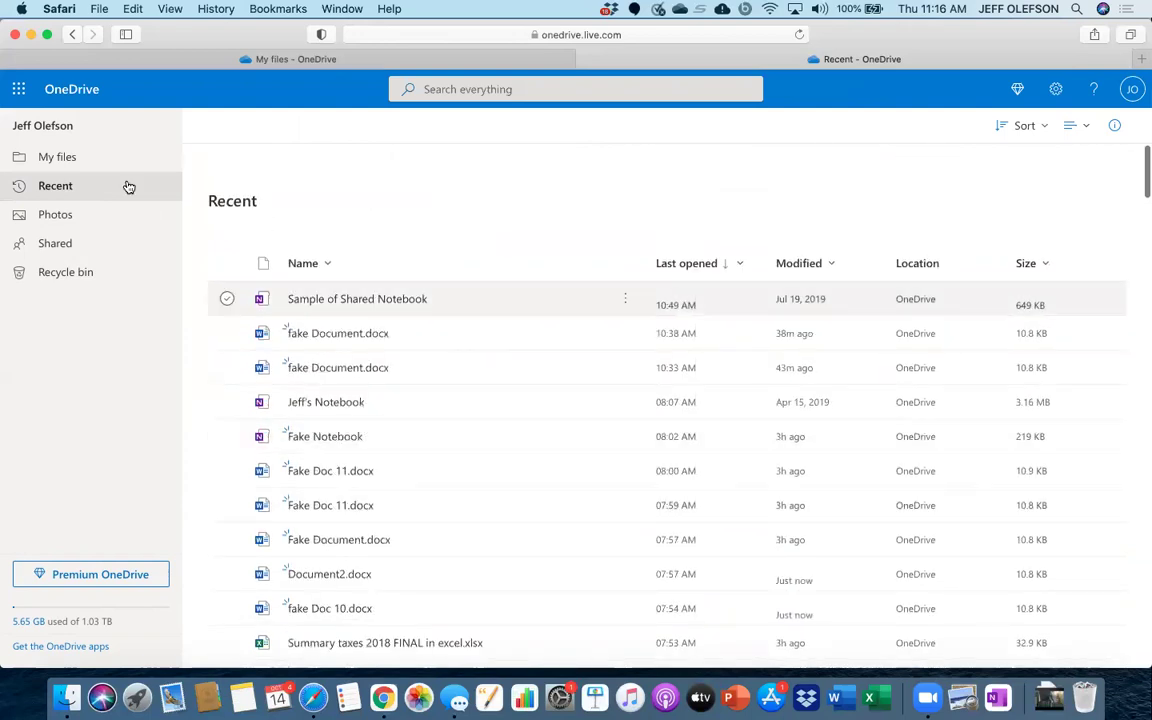
{"action": "left_click", "coordinate": [51, 157]}
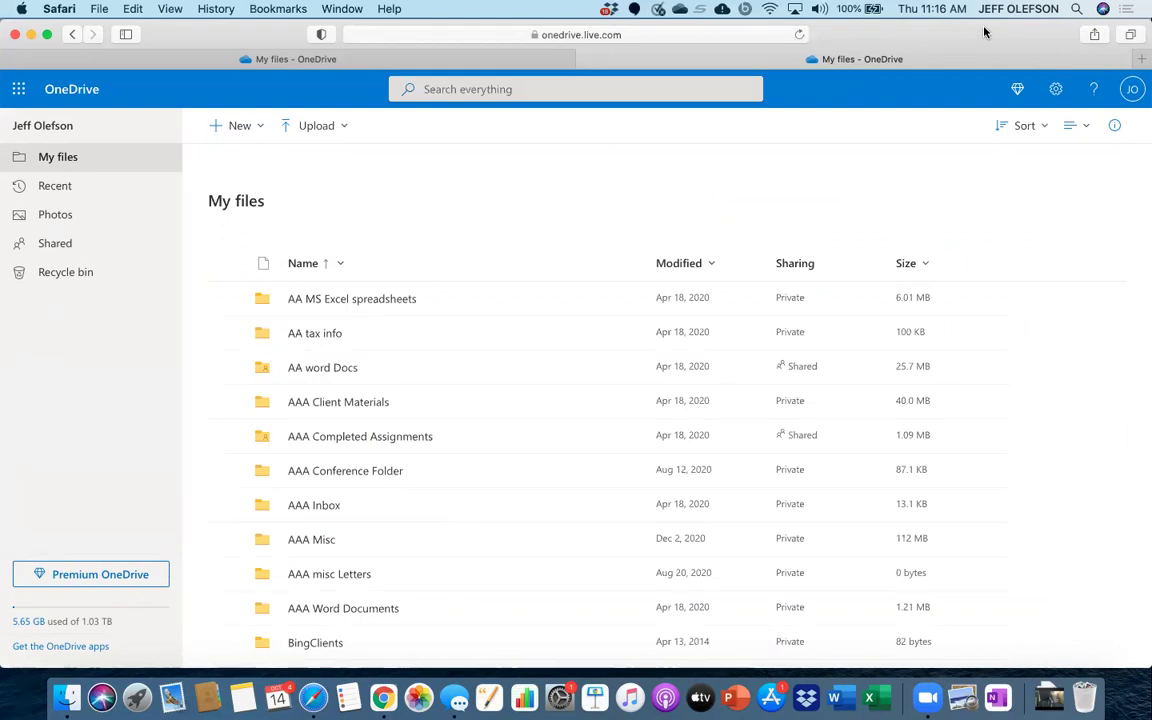
{"action": "scroll", "coordinate": [476, 357], "scroll_direction": "down", "scroll_amount": 5}
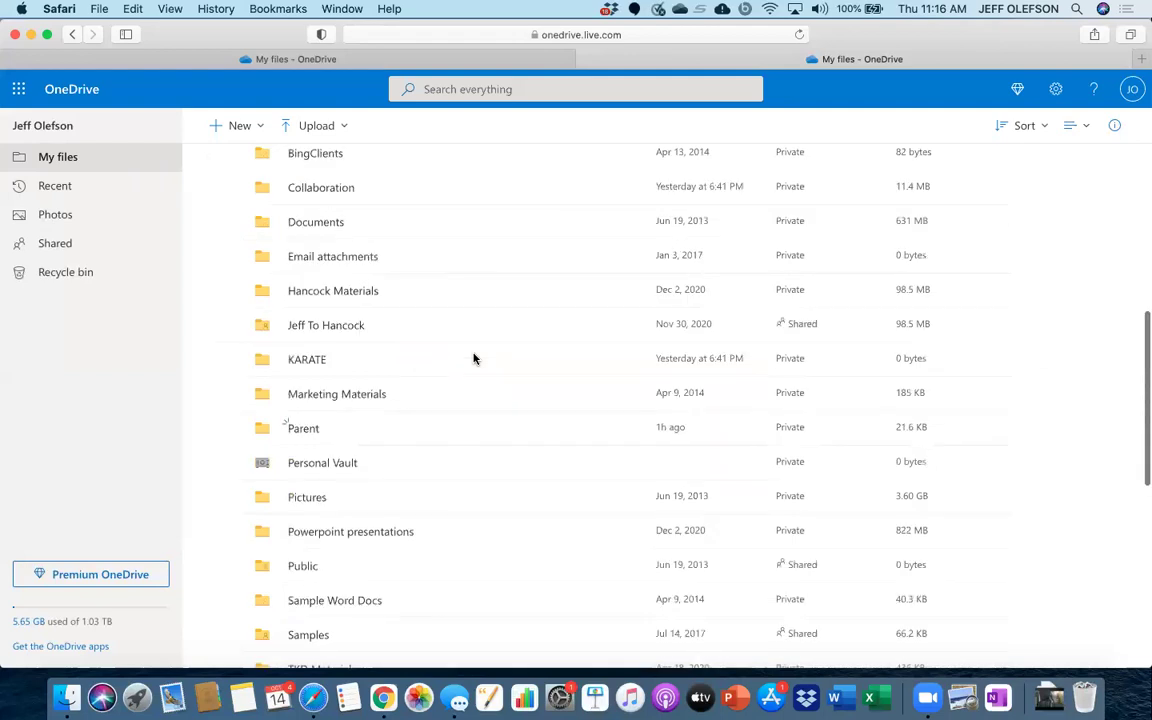
{"action": "scroll", "coordinate": [474, 359], "scroll_direction": "down", "scroll_amount": 4}
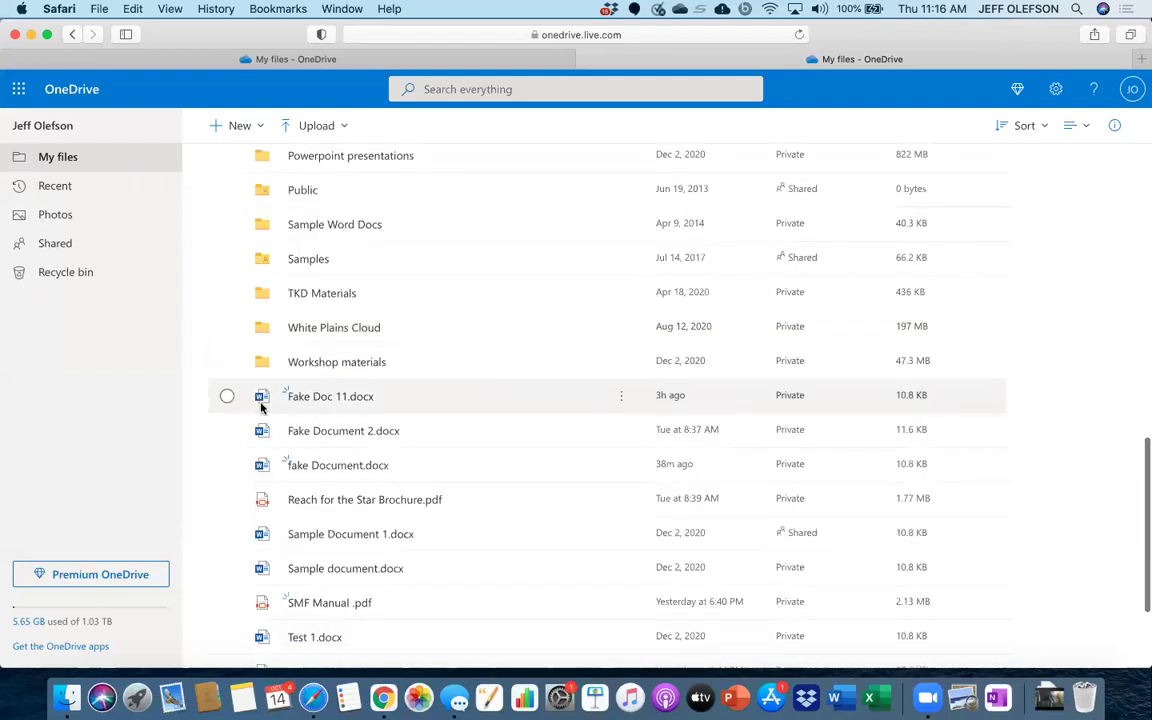
{"action": "left_click", "coordinate": [227, 396]}
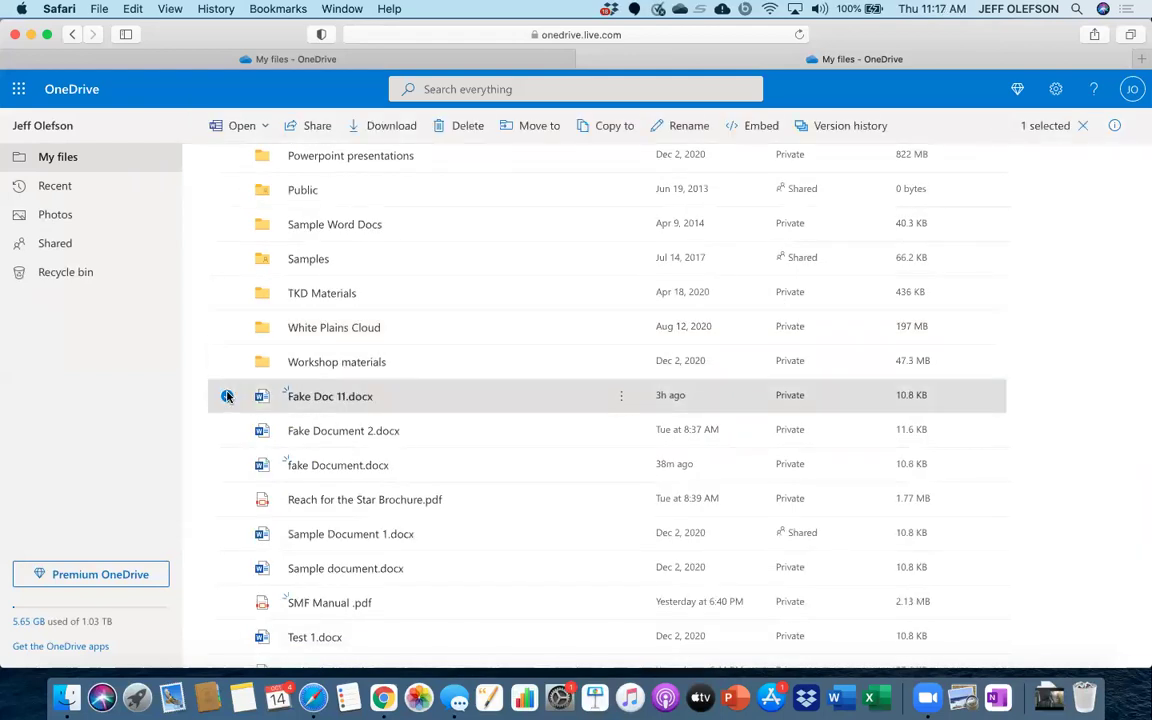
{"action": "left_click", "coordinate": [227, 396]}
{"action": "scroll", "coordinate": [328, 343], "scroll_direction": "up", "scroll_amount": 10}
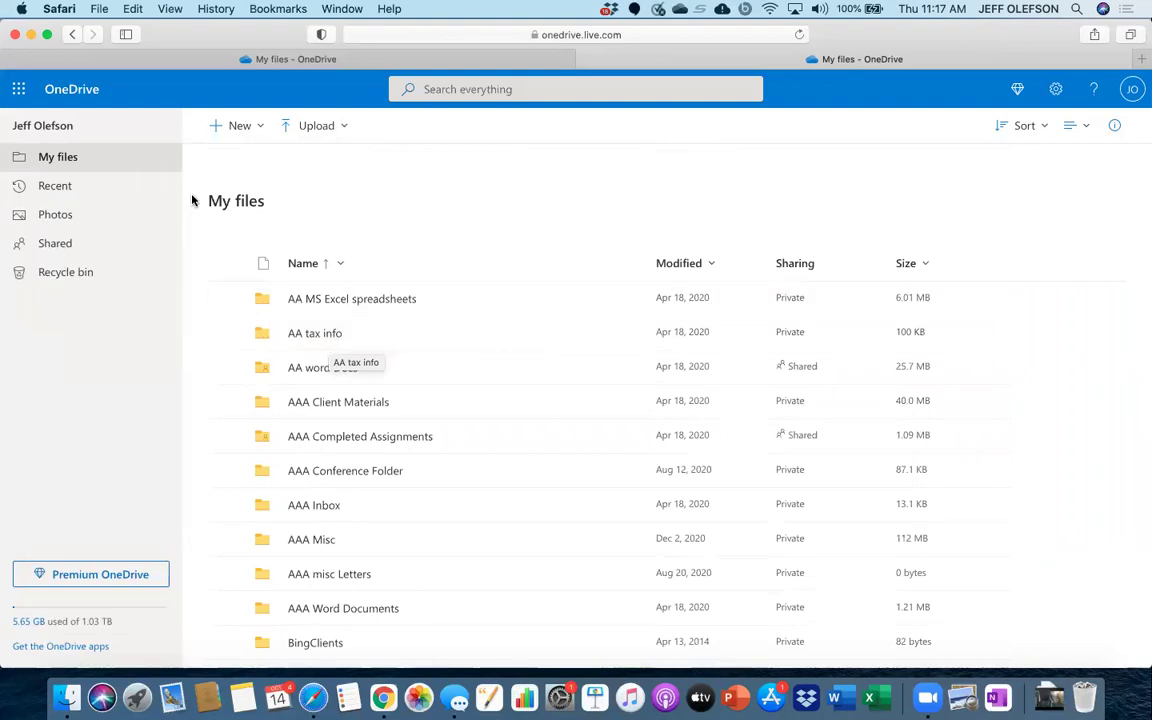
- Create a new folder named Parent1 in My files
{"action": "left_click", "coordinate": [258, 135]}
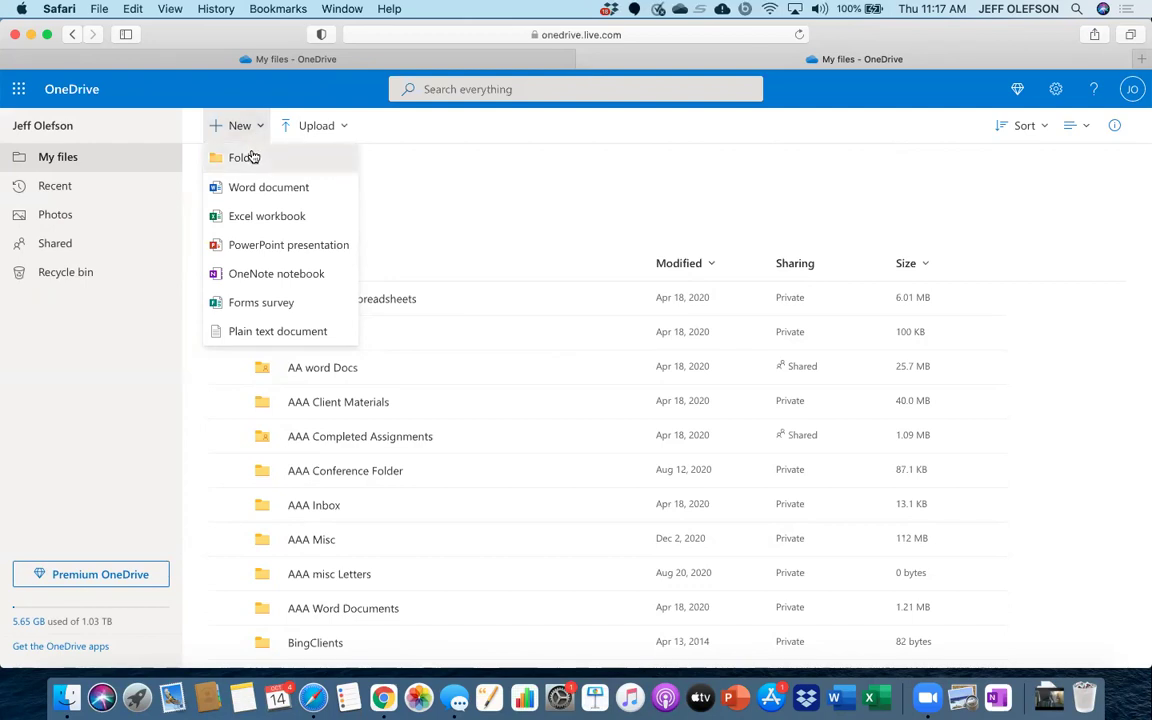
{"action": "left_click", "coordinate": [253, 157]}
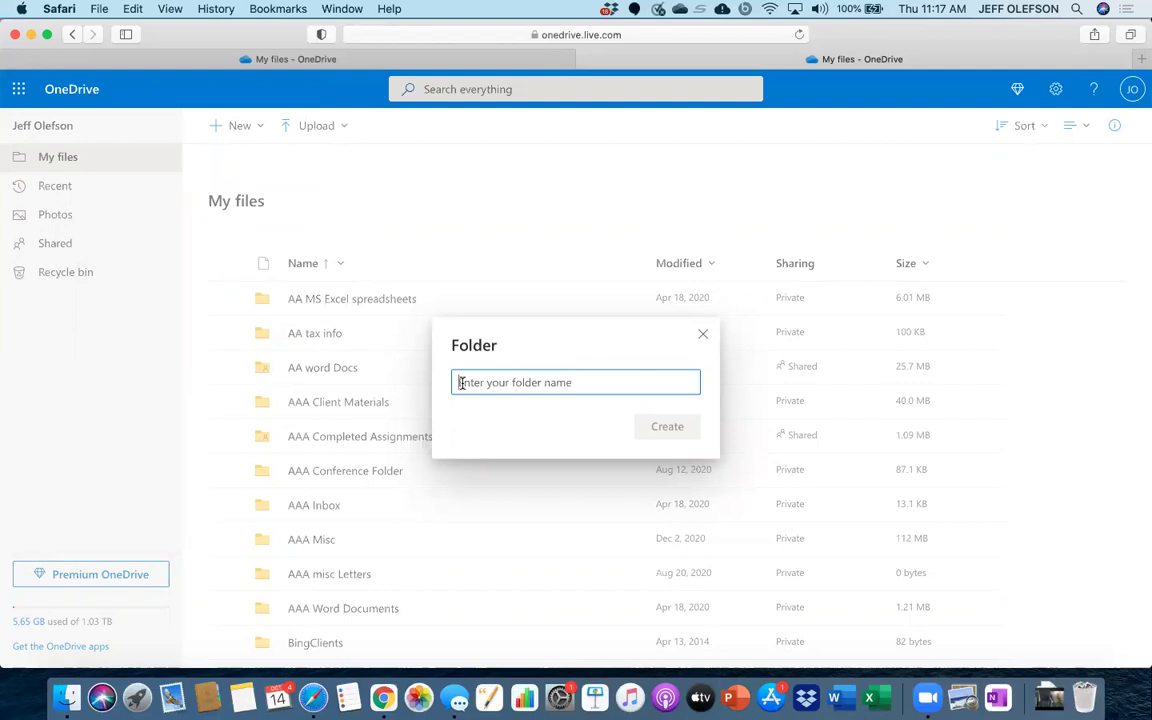
{"action": "type", "text": "Parent"}
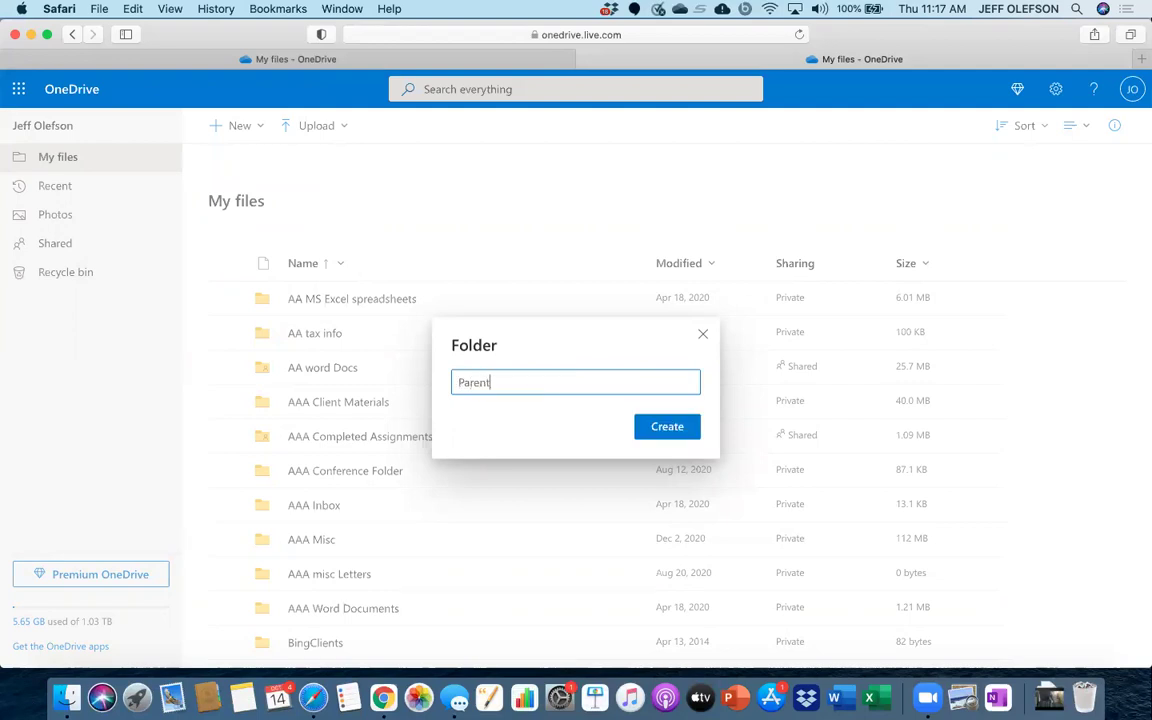
{"action": "type", "text": "1"}
{"action": "key", "text": "Return"}
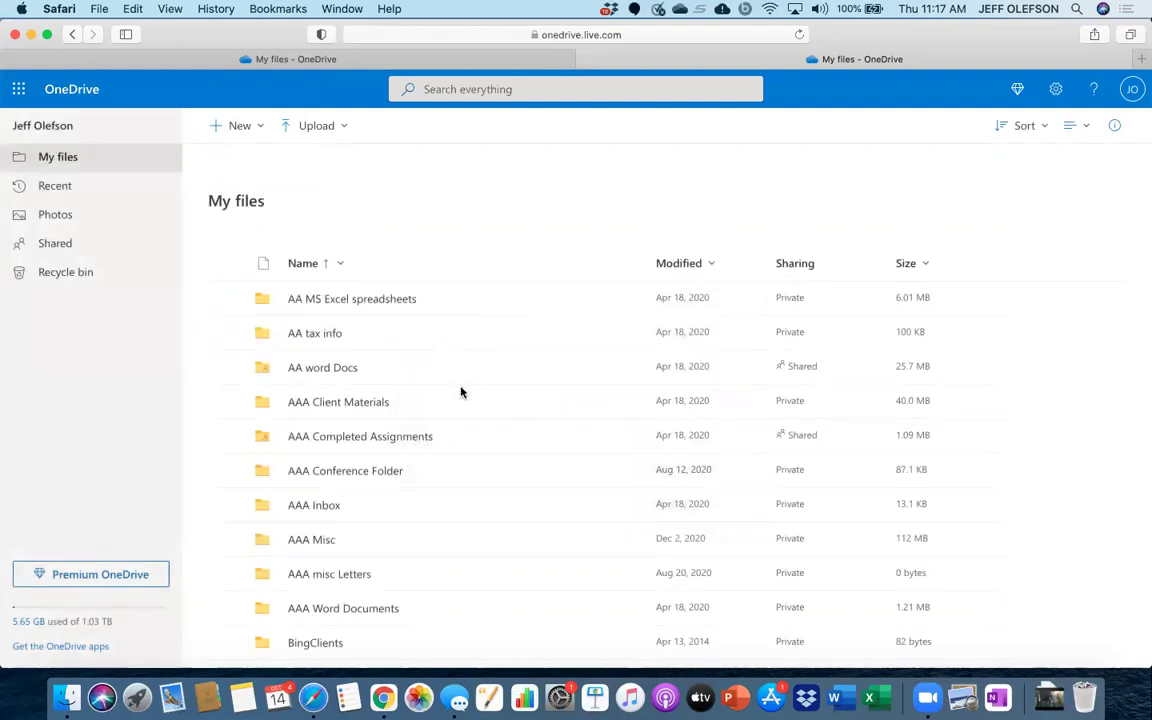
- Open the Parent1 folder and create a new folder named Child inside it
{"action": "scroll", "coordinate": [365, 492], "scroll_direction": "down", "scroll_amount": 5}
{"action": "scroll", "coordinate": [365, 492], "scroll_direction": "down", "scroll_amount": 5}
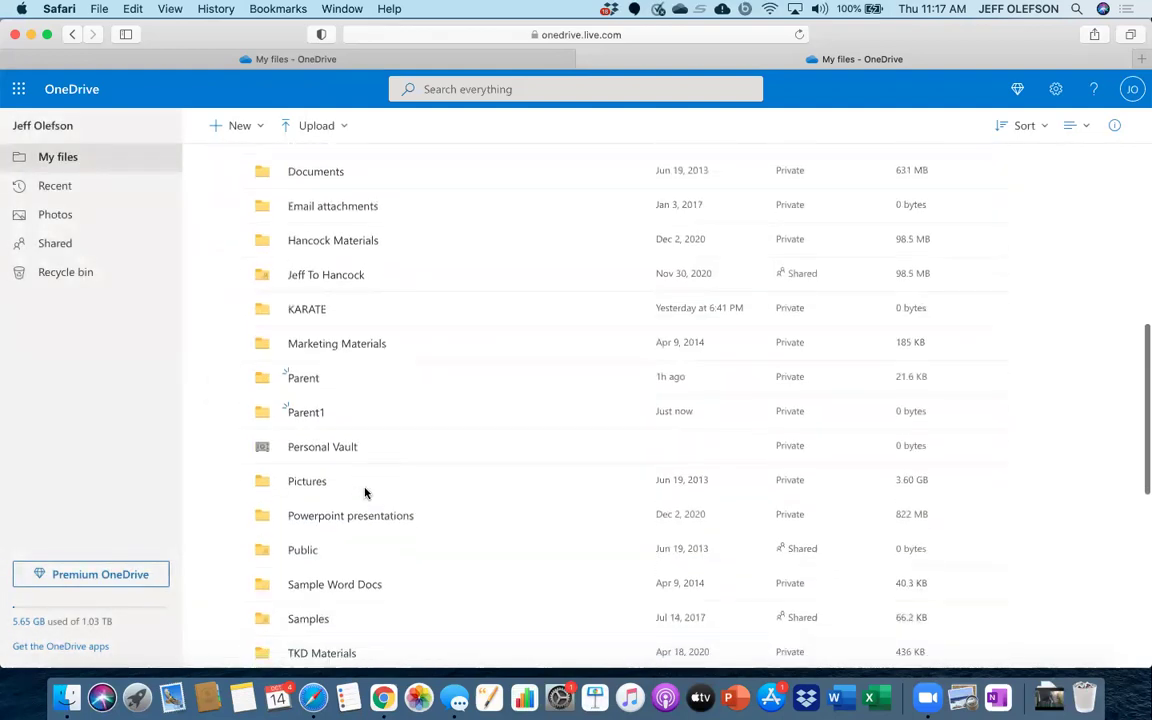
{"action": "left_click", "coordinate": [318, 407]}
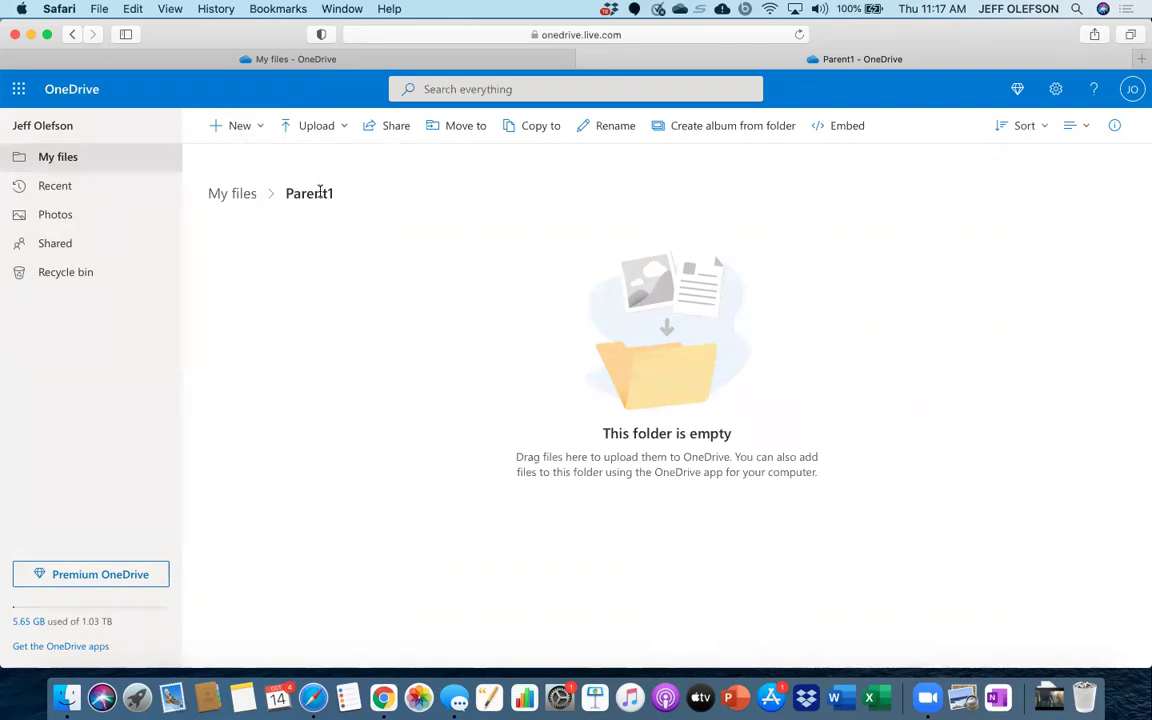
{"action": "left_click", "coordinate": [239, 126]}
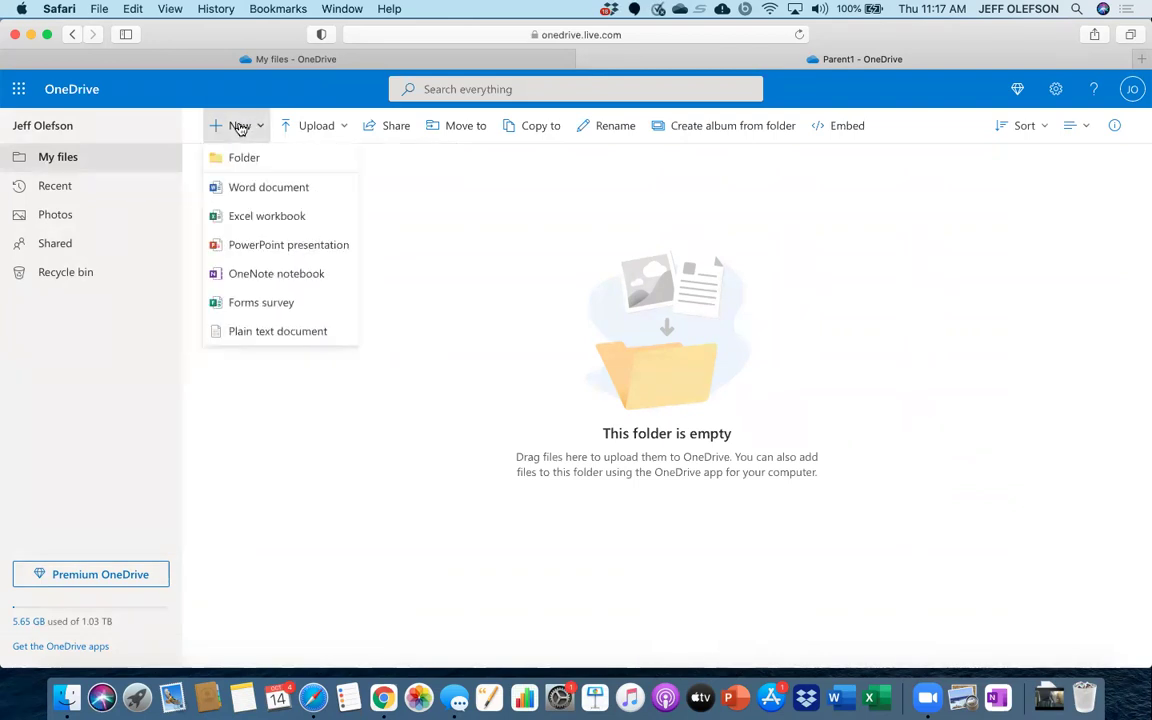
{"action": "left_click", "coordinate": [253, 164]}
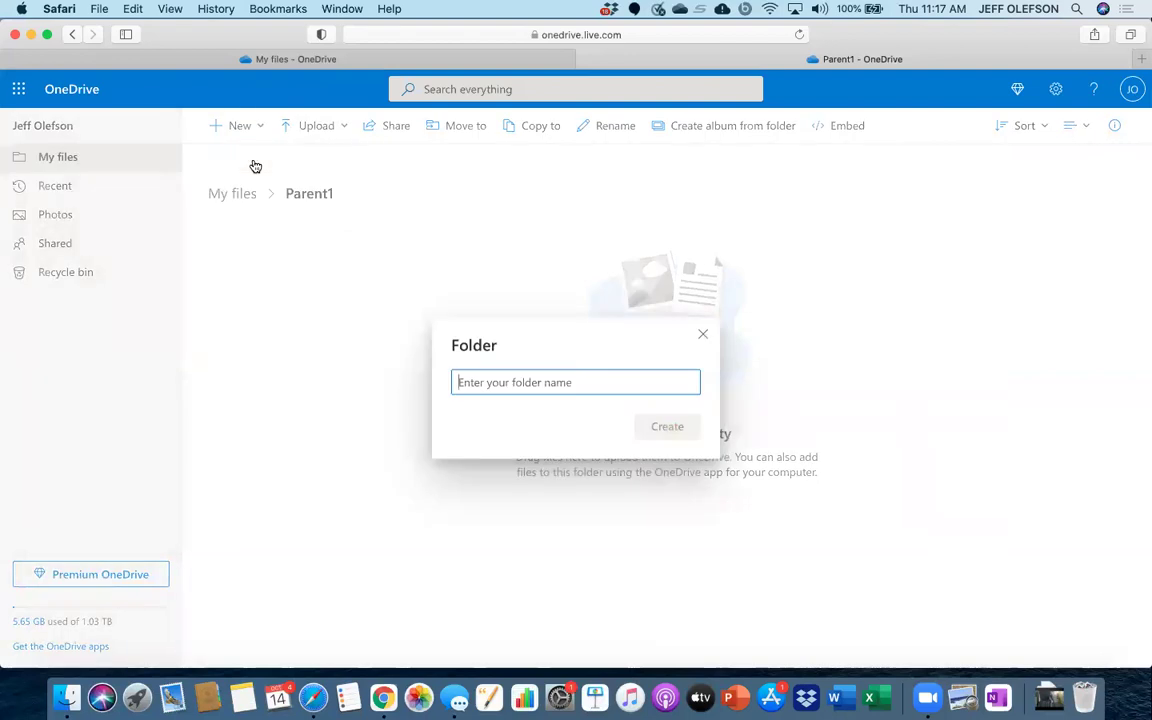
{"action": "type", "text": "Child"}
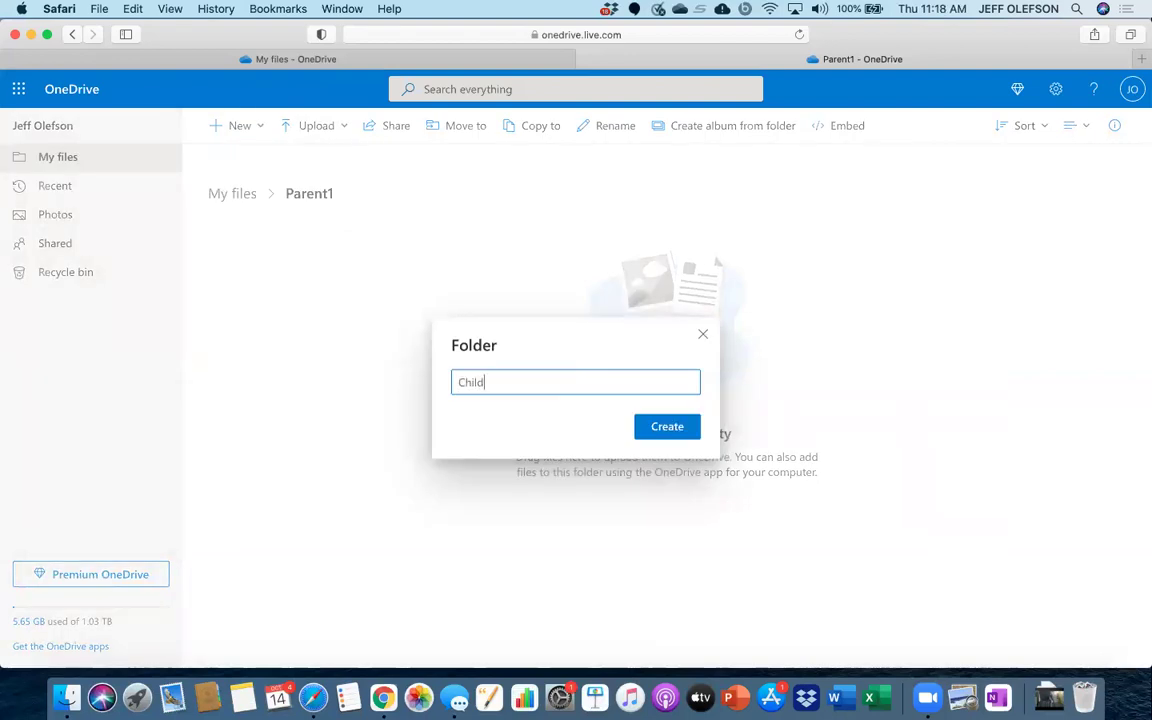
{"action": "key", "text": "Return"}
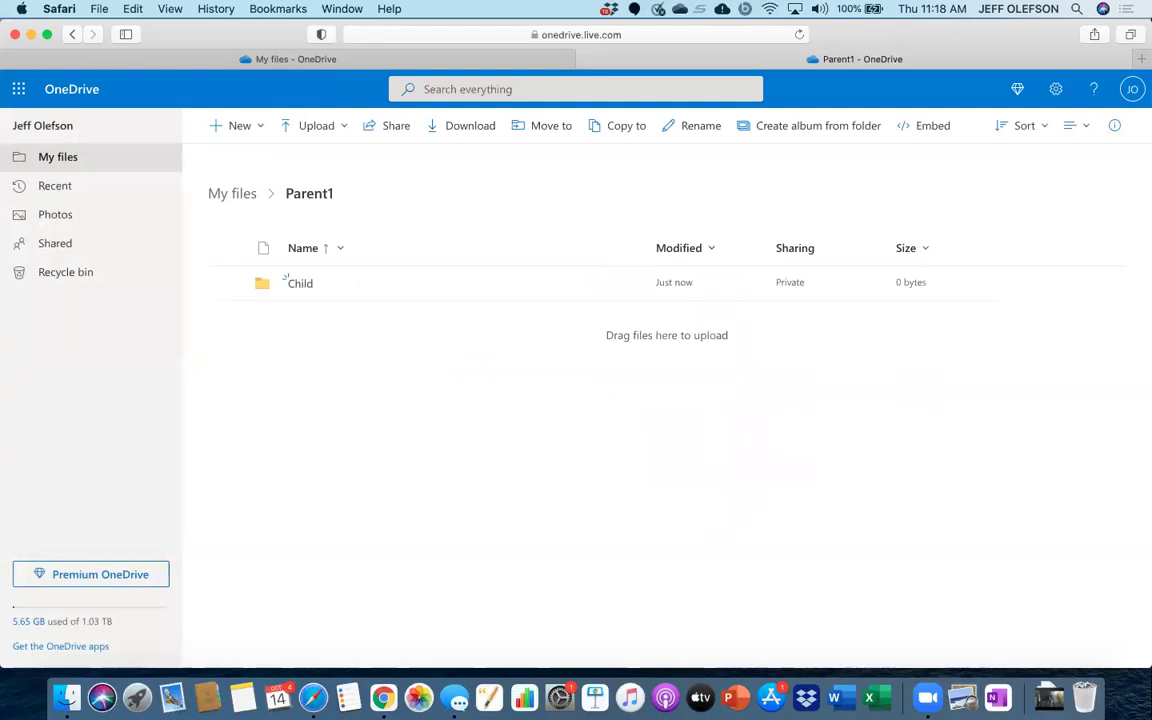
- Open the Child folder inside Parent1 and create a new folder named Grandchild in it
{"action": "left_click", "coordinate": [296, 282]}
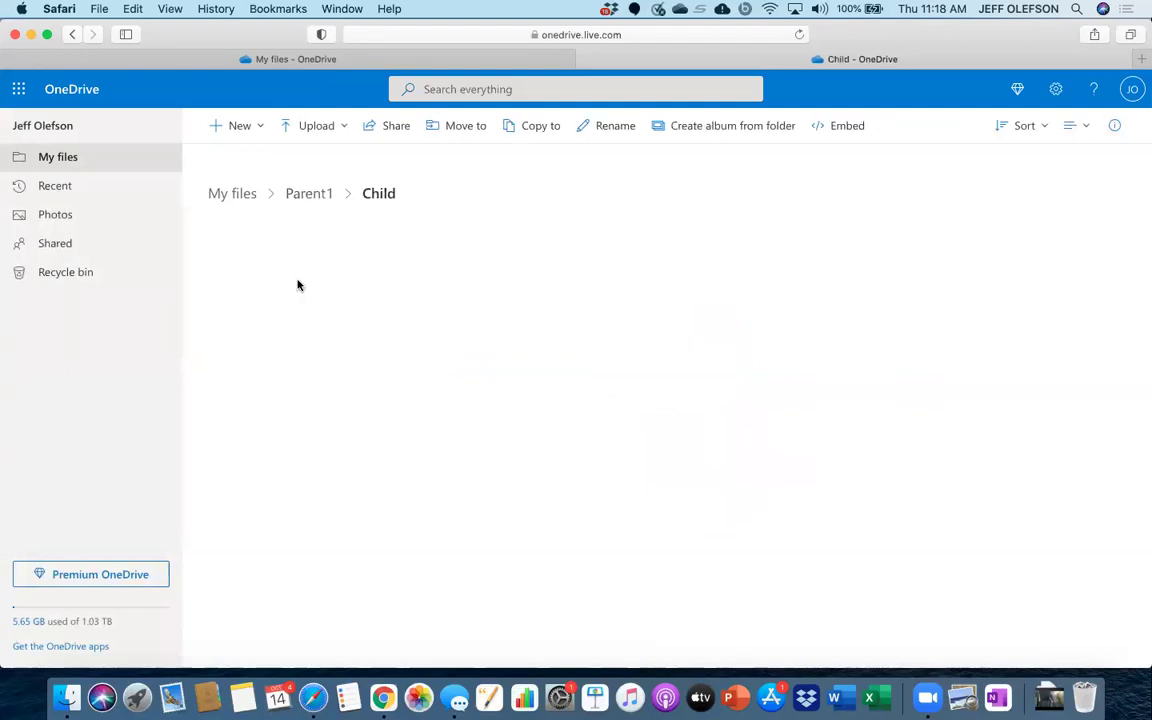
{"action": "left_click", "coordinate": [259, 128]}
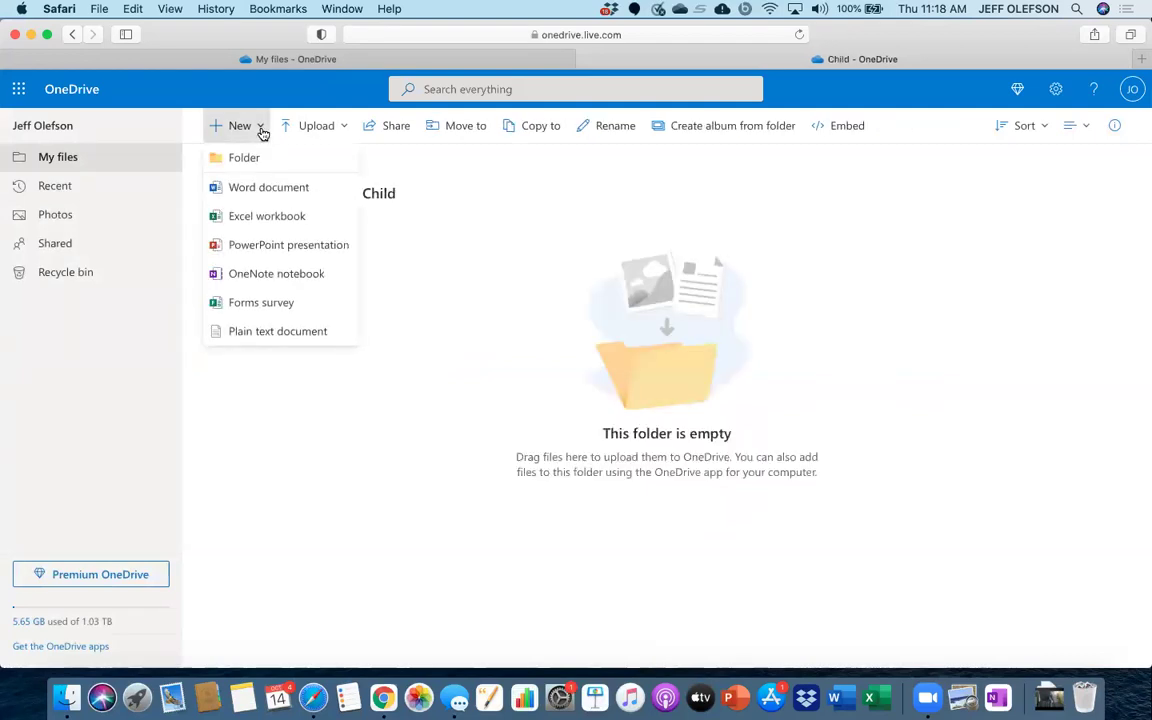
{"action": "left_click", "coordinate": [266, 157]}
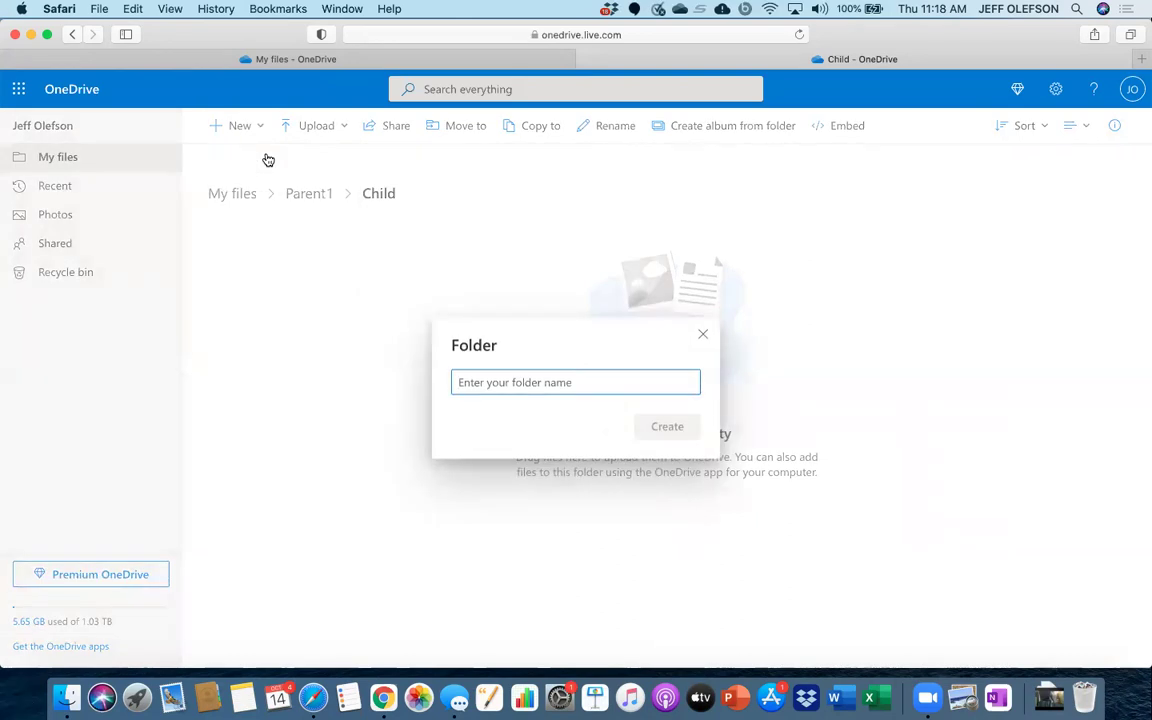
{"action": "type", "text": "Grandchild"}
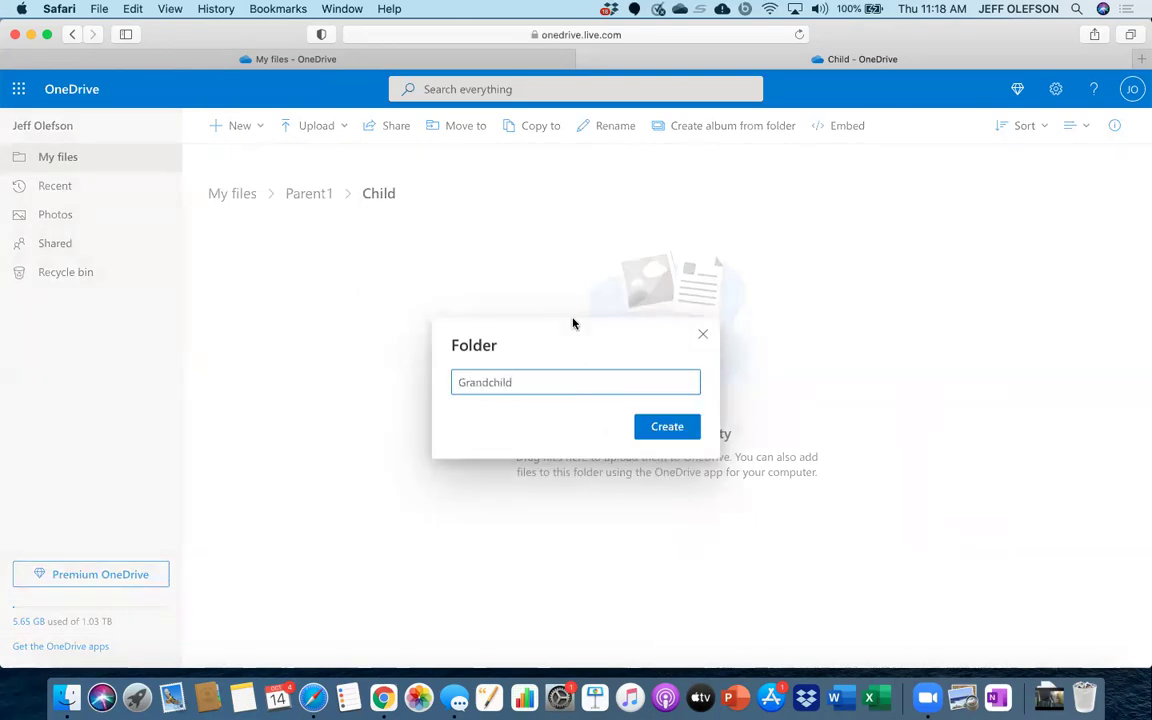
{"action": "left_click", "coordinate": [667, 426]}
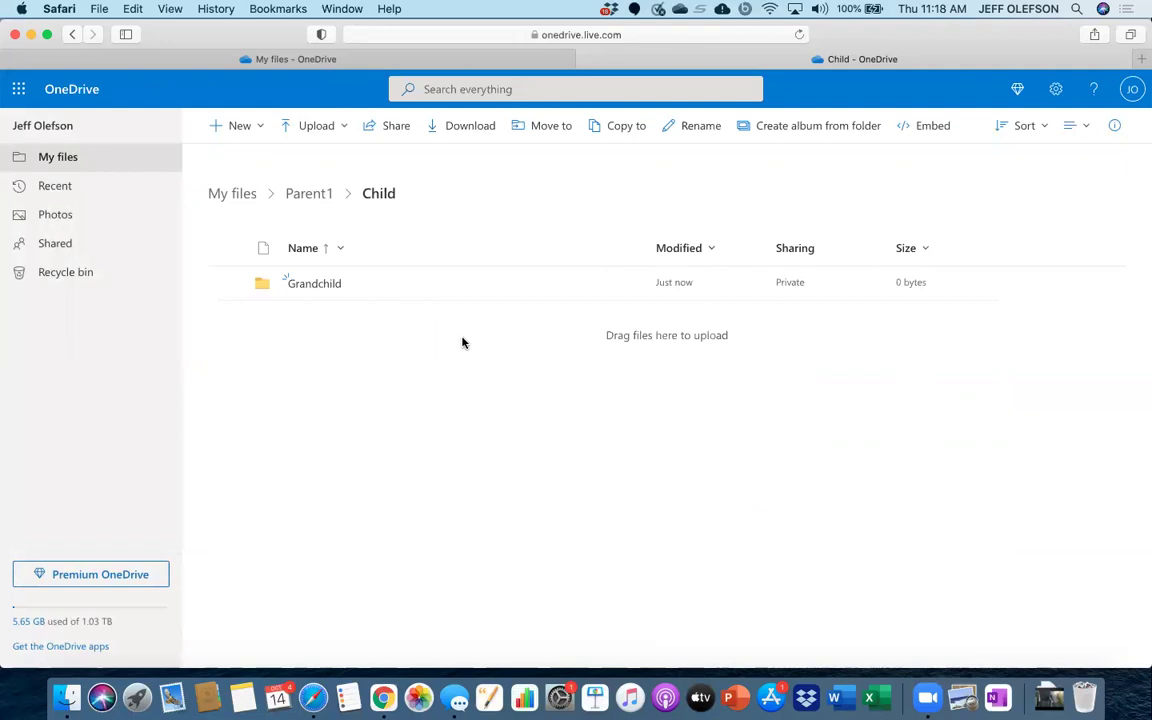
- Open the Grandchild folder to view its path and return through Parent1 to My files
{"action": "left_click", "coordinate": [306, 283]}
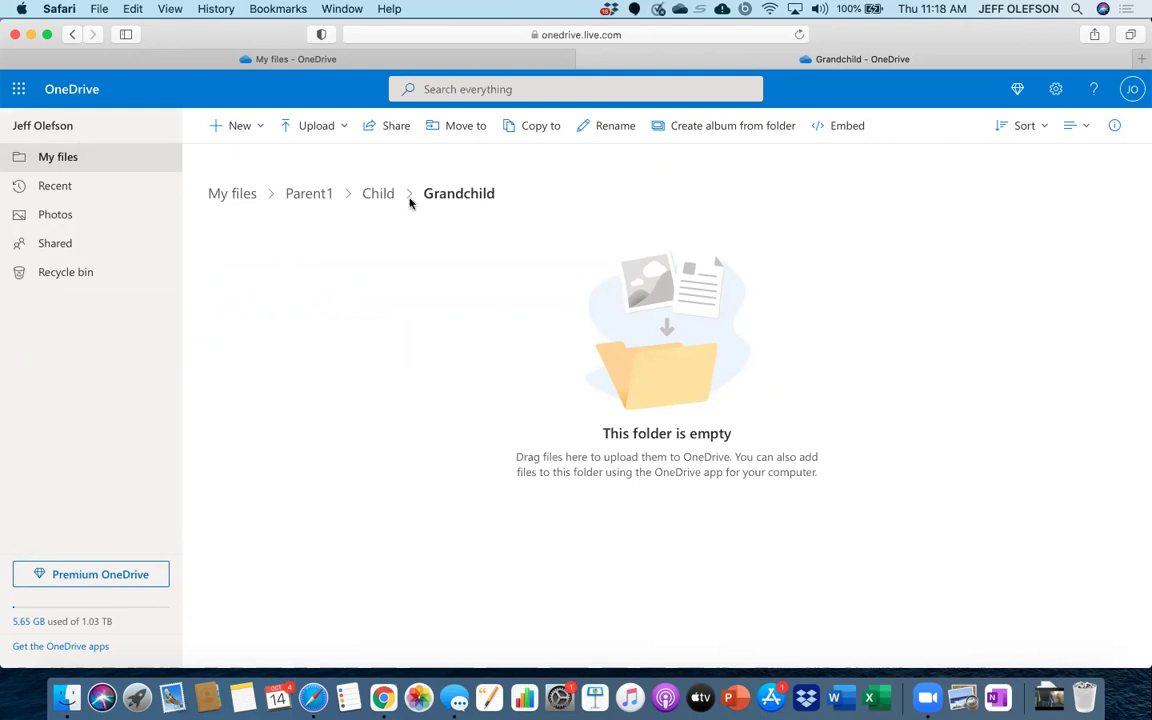
{"action": "left_click", "coordinate": [324, 197]}
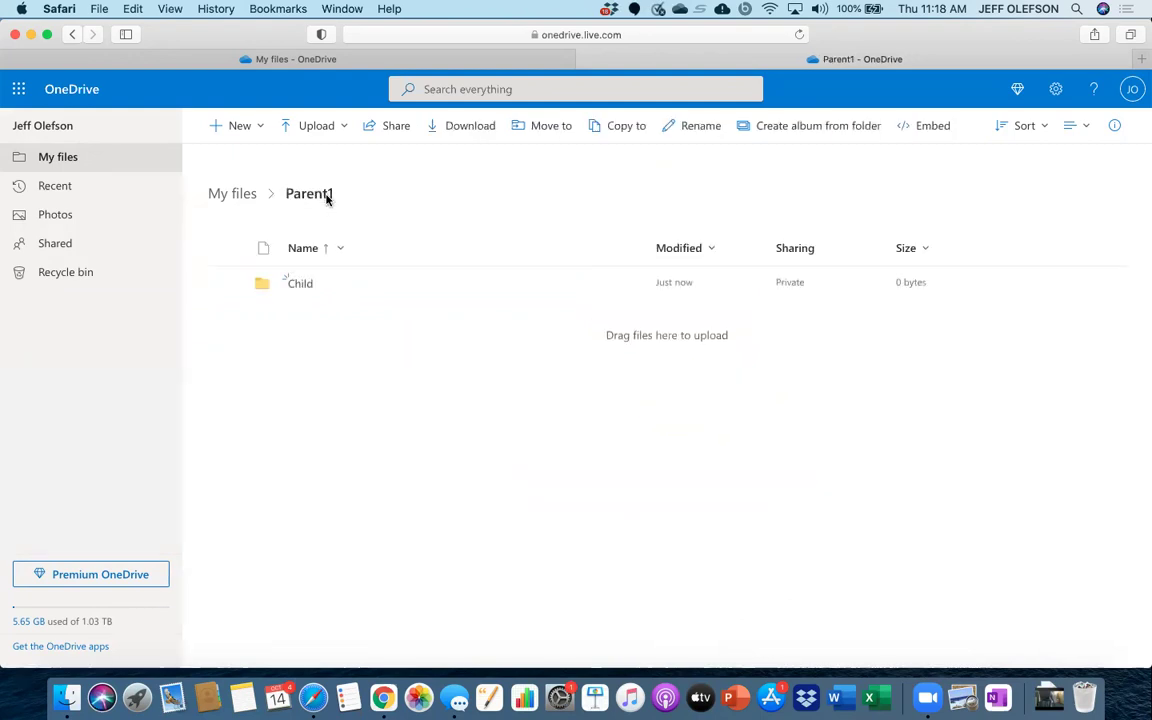
{"action": "left_click", "coordinate": [237, 193]}
- Switch the My files display to Compact list and look through the files
{"action": "scroll", "coordinate": [320, 450], "scroll_direction": "down", "scroll_amount": 5}
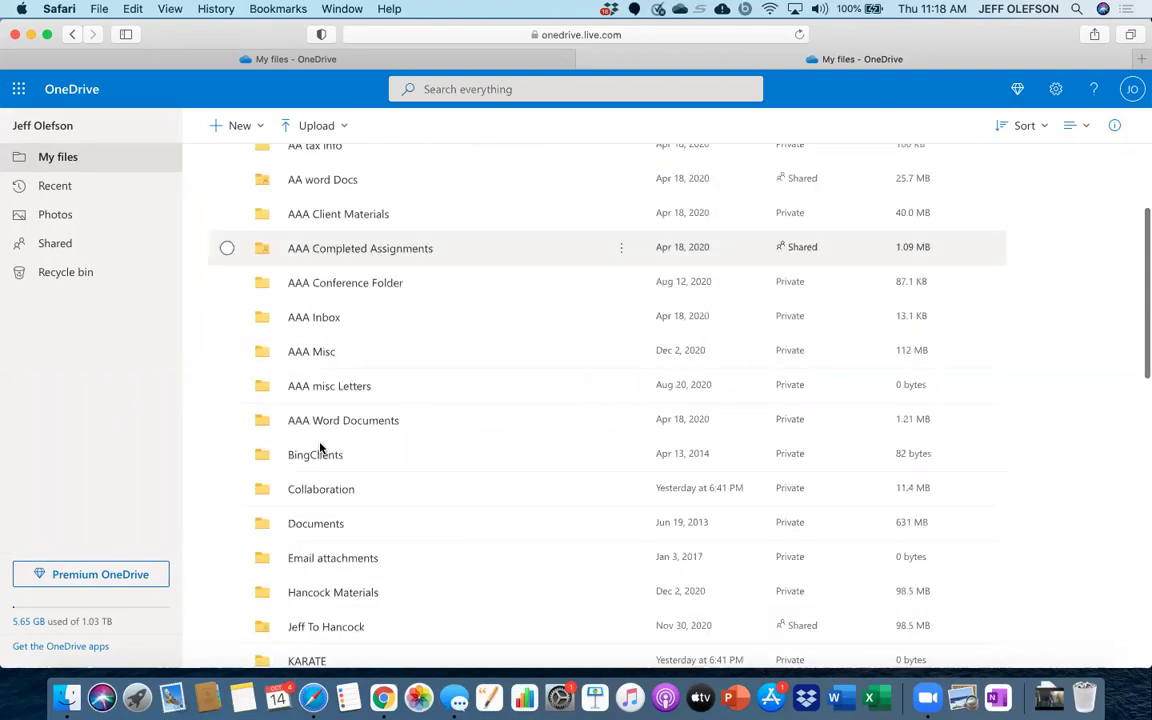
{"action": "scroll", "coordinate": [320, 448], "scroll_direction": "down", "scroll_amount": 1}
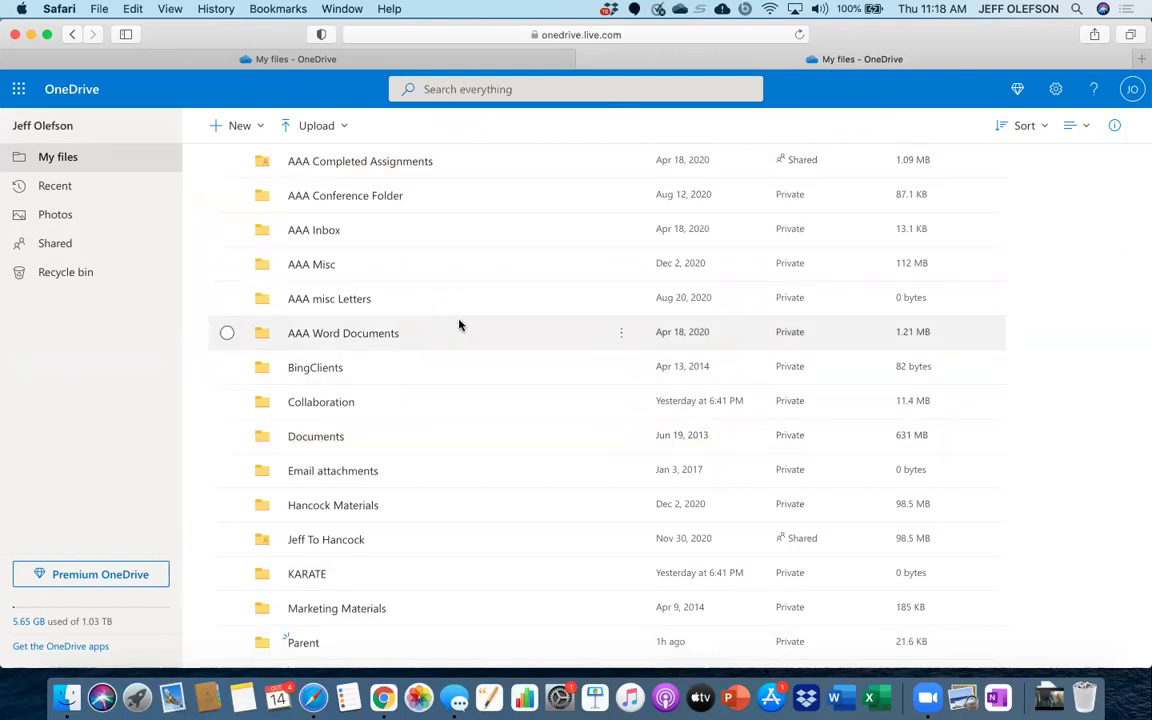
{"action": "scroll", "coordinate": [463, 324], "scroll_direction": "up", "scroll_amount": 5}
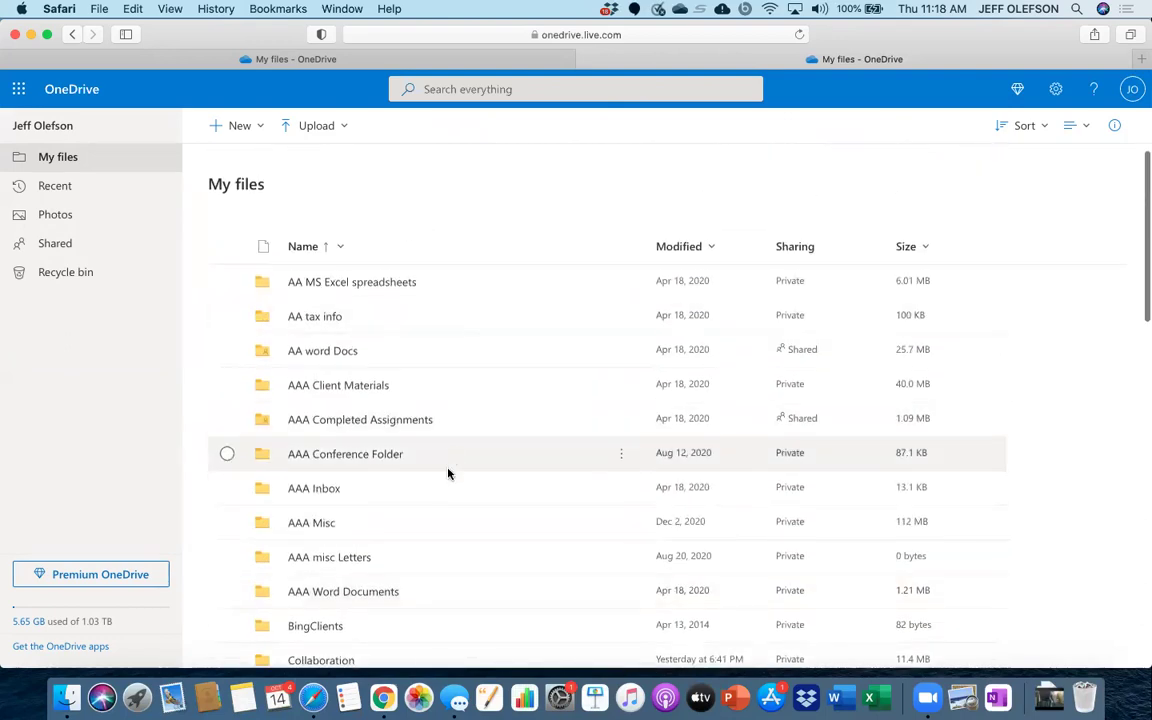
{"action": "scroll", "coordinate": [448, 472], "scroll_direction": "down", "scroll_amount": 2}
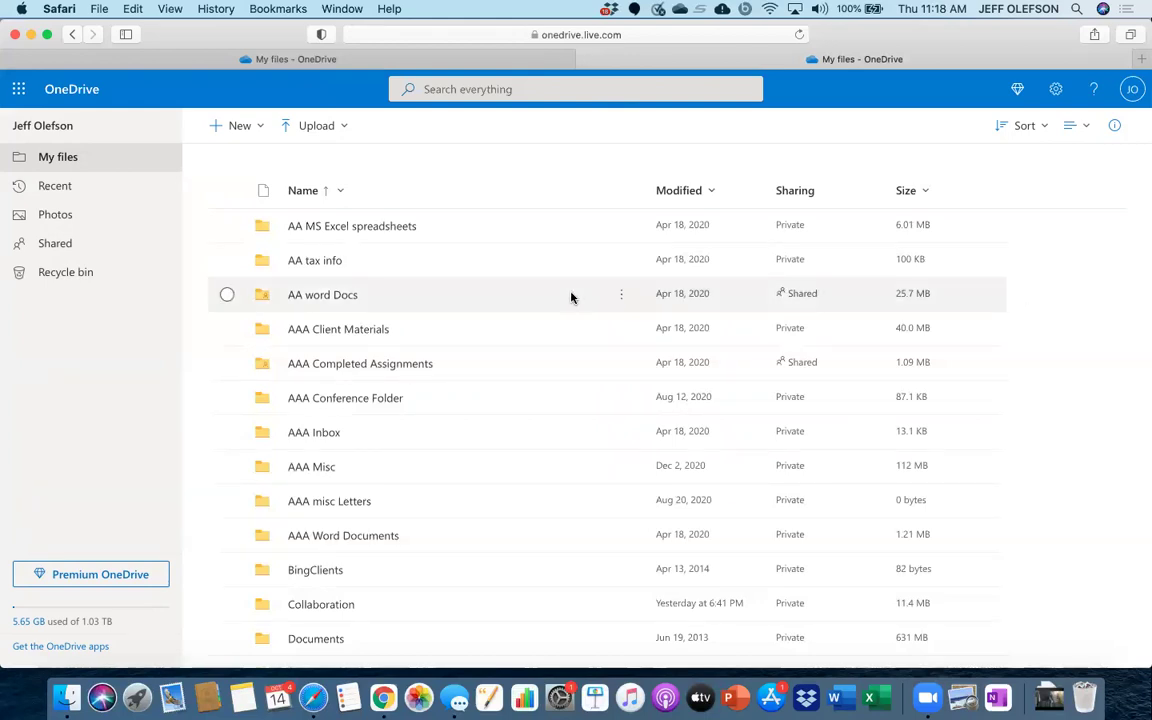
{"action": "scroll", "coordinate": [571, 297], "scroll_direction": "up", "scroll_amount": 2}
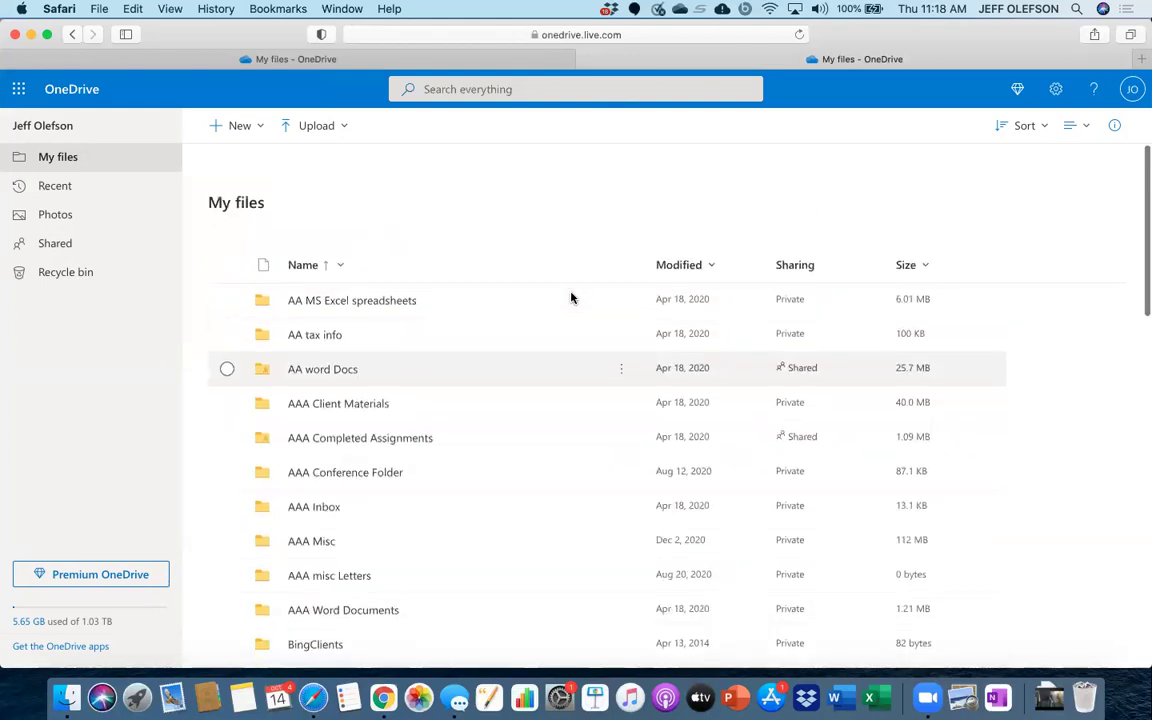
{"action": "left_click", "coordinate": [1083, 126]}
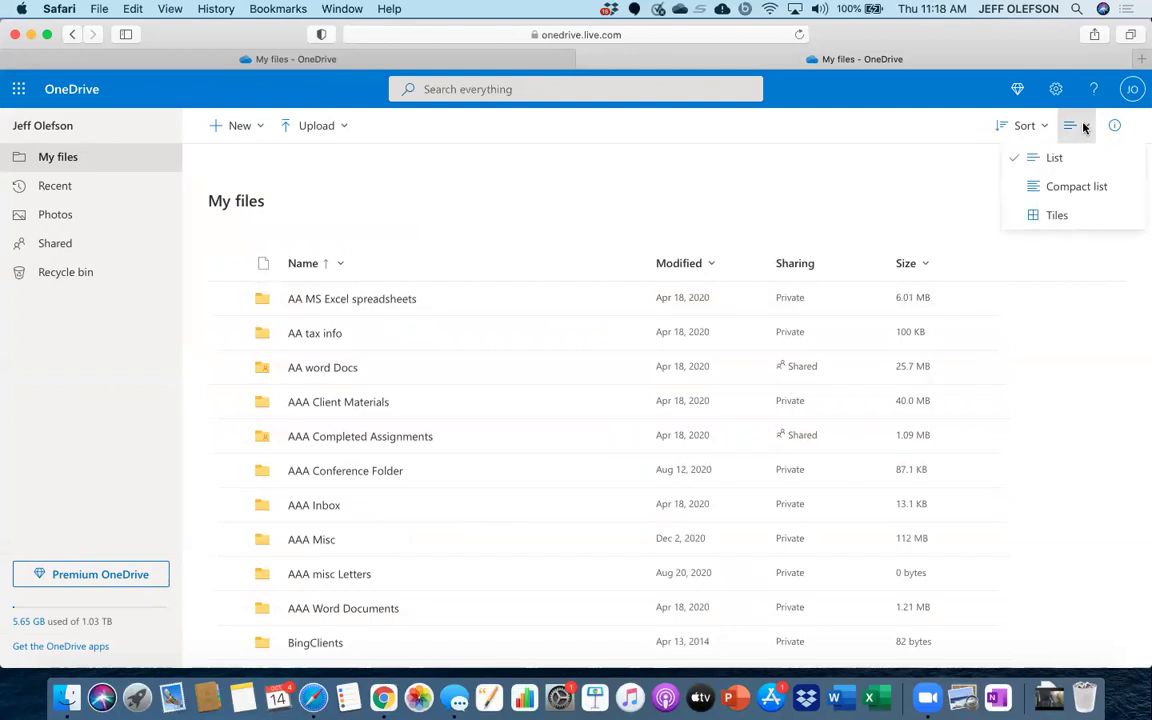
{"action": "left_click", "coordinate": [1049, 190]}
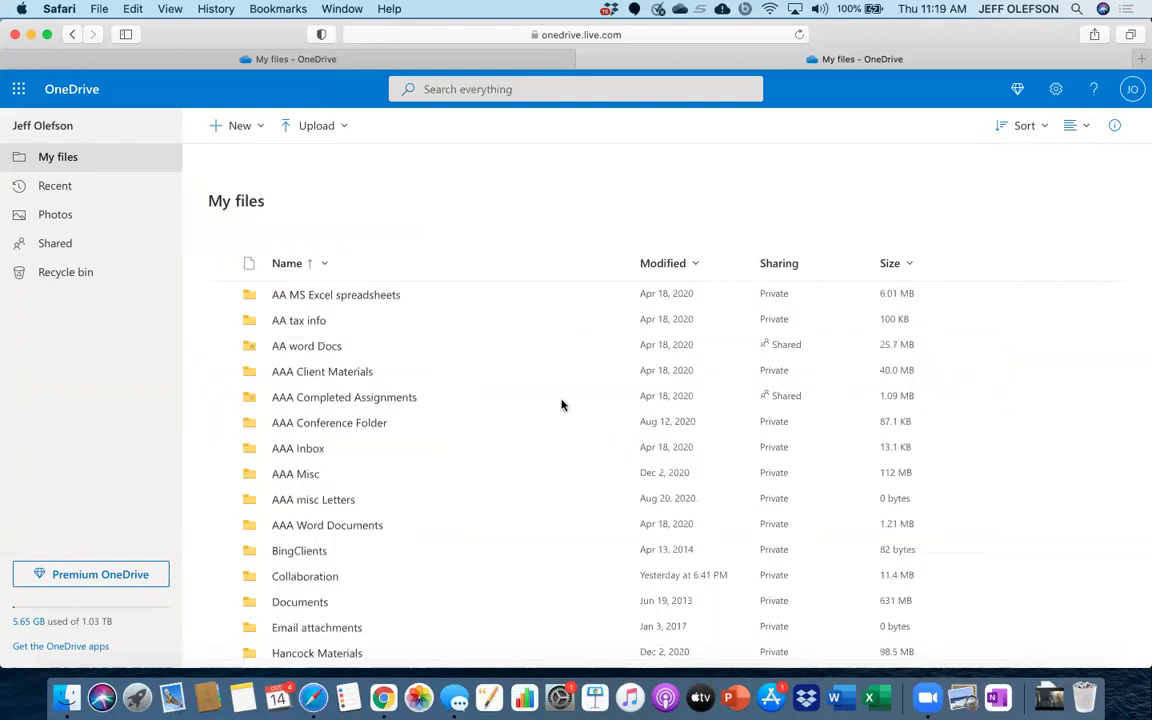
{"action": "scroll", "coordinate": [561, 404], "scroll_direction": "down", "scroll_amount": 10}
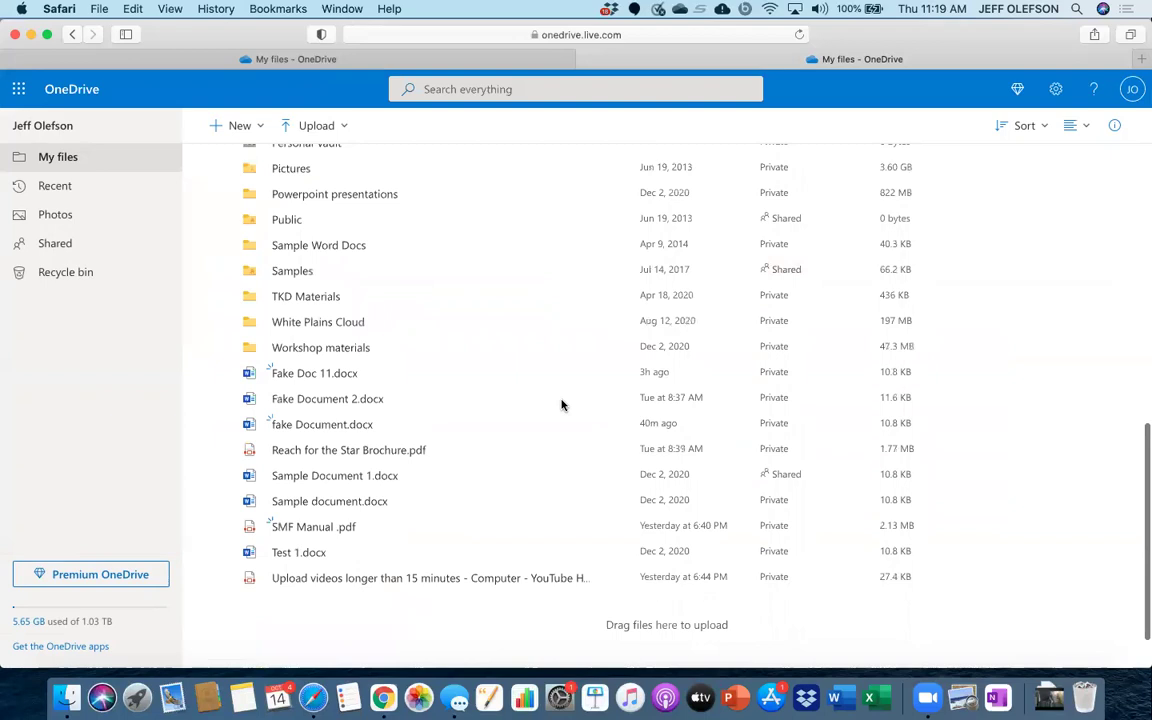
- Look through the My files list and open the Camera Roll folder inside Pictures
{"action": "scroll", "coordinate": [561, 404], "scroll_direction": "down", "scroll_amount": 2}
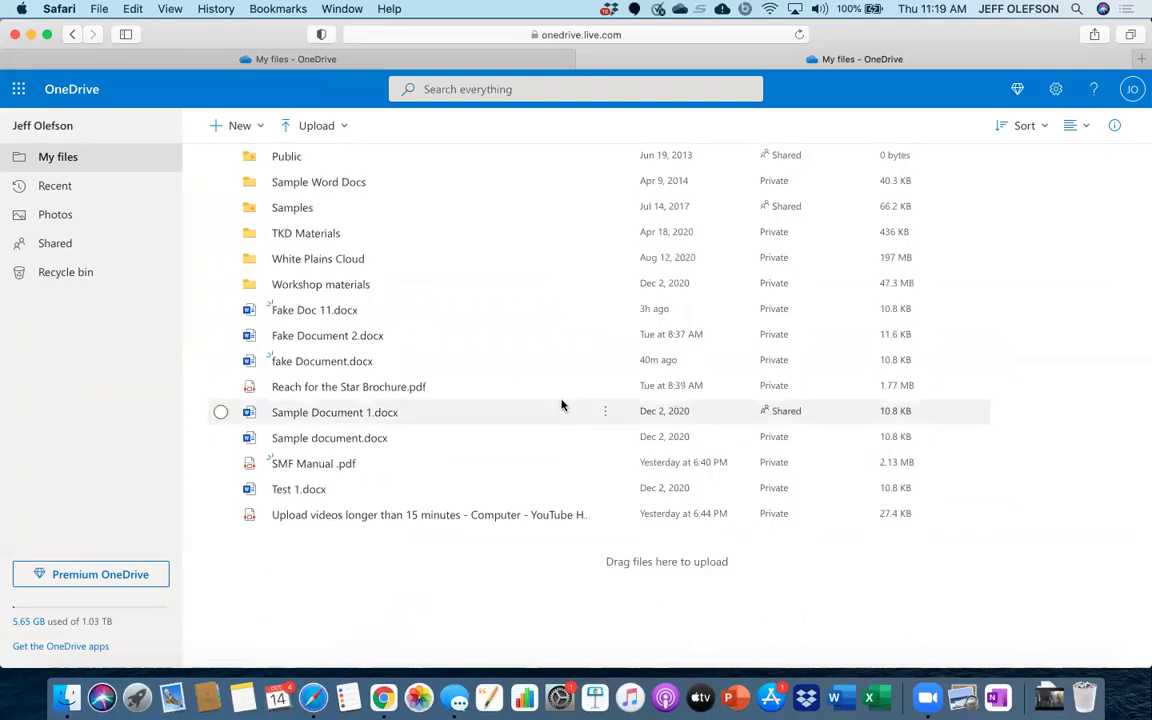
{"action": "scroll", "coordinate": [561, 404], "scroll_direction": "up", "scroll_amount": 10}
{"action": "scroll", "coordinate": [561, 404], "scroll_direction": "down", "scroll_amount": 3}
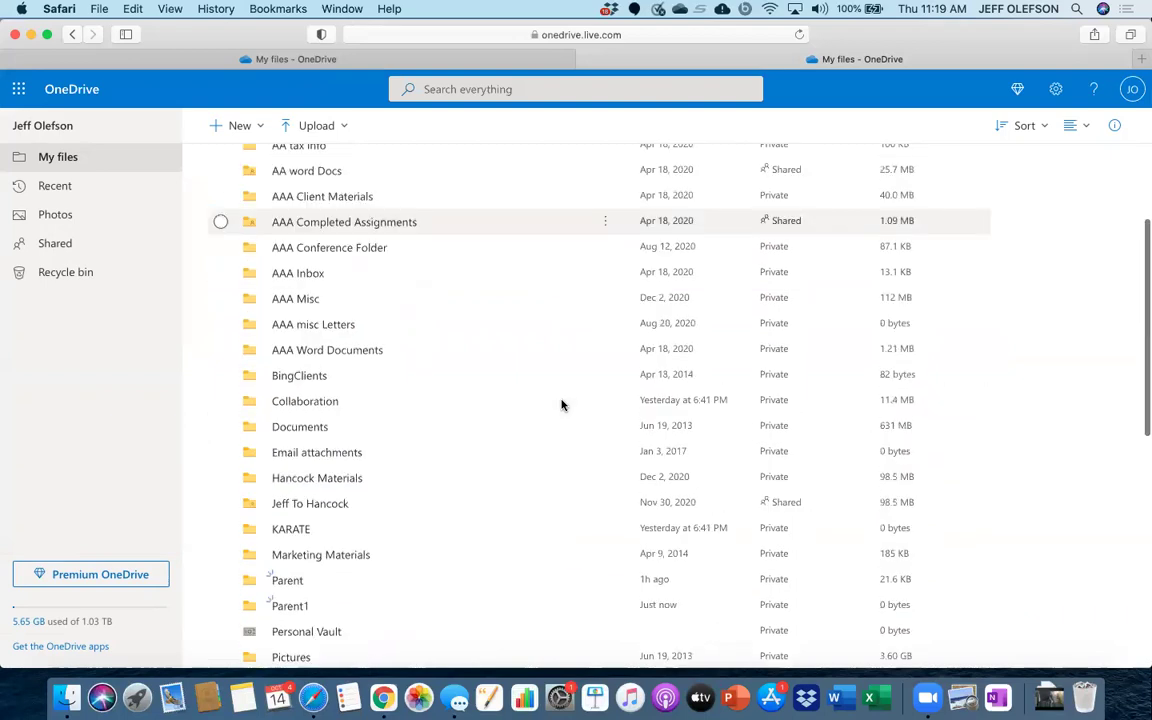
{"action": "scroll", "coordinate": [561, 404], "scroll_direction": "down", "scroll_amount": 1}
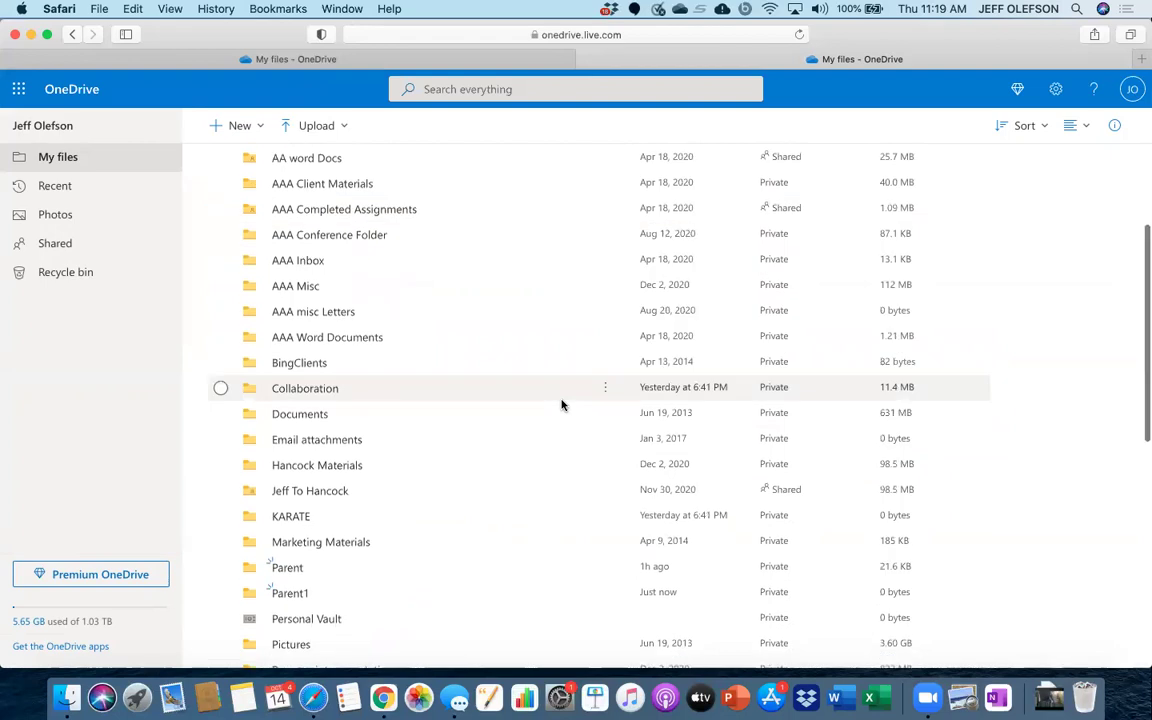
{"action": "scroll", "coordinate": [561, 404], "scroll_direction": "down", "scroll_amount": 5}
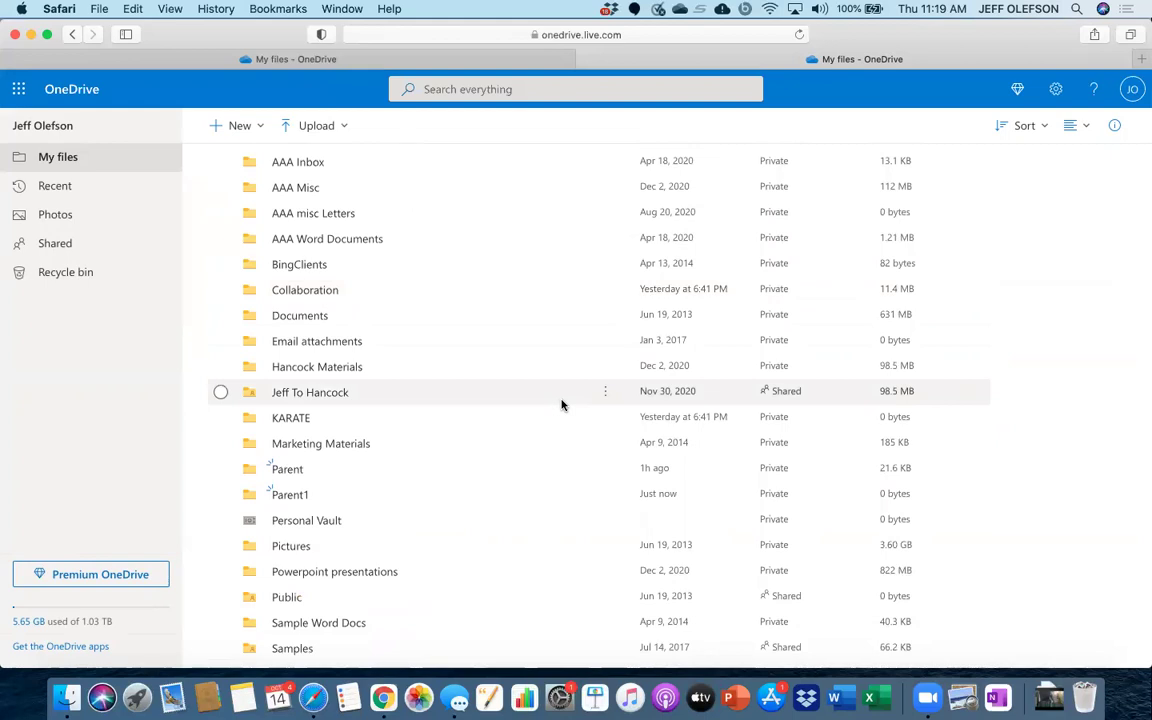
{"action": "scroll", "coordinate": [504, 491], "scroll_direction": "down", "scroll_amount": 6}
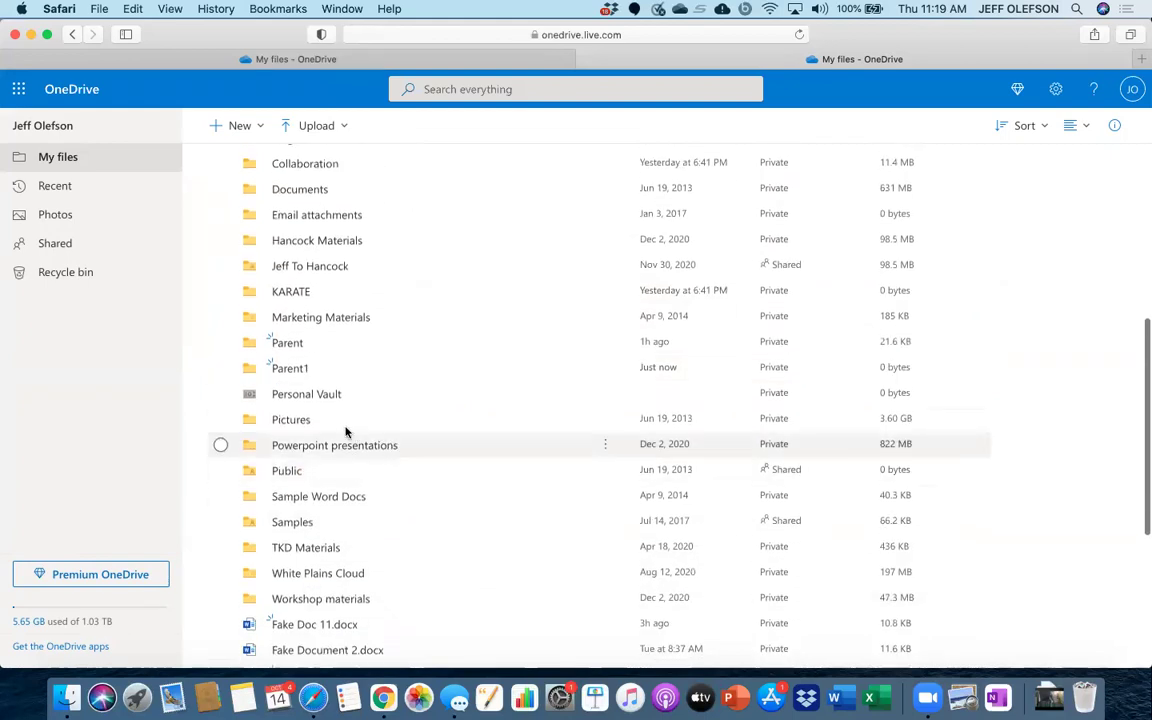
{"action": "left_click", "coordinate": [344, 422]}
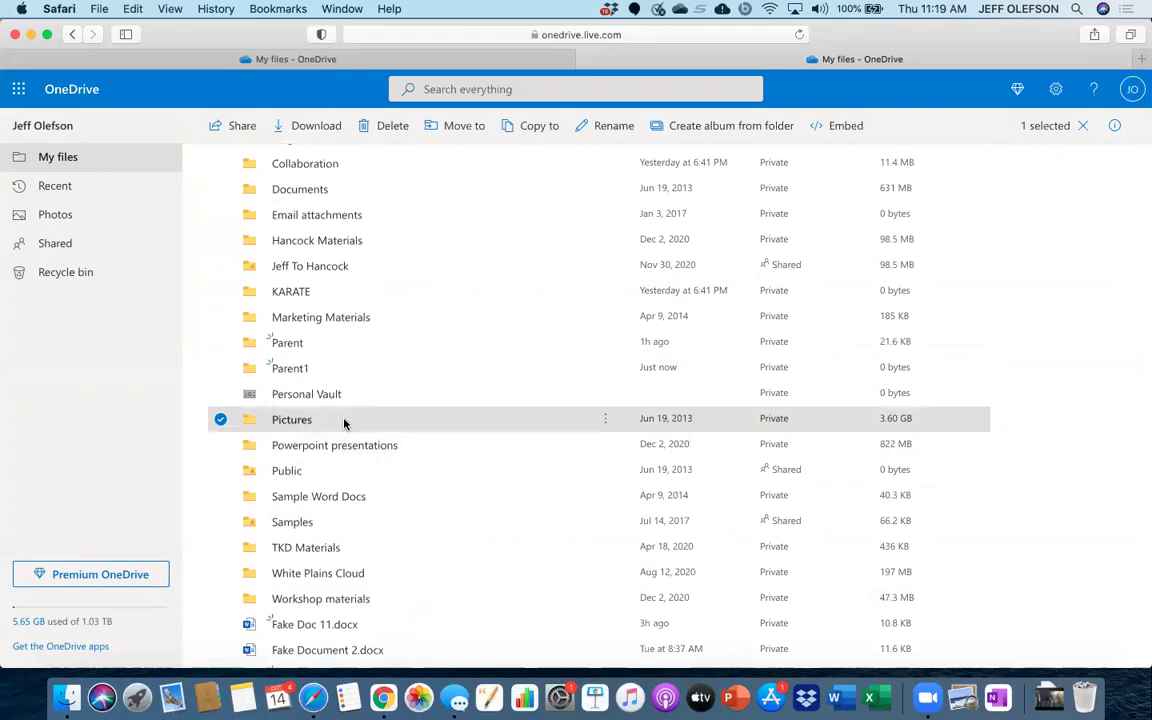
{"action": "left_click", "coordinate": [310, 421]}
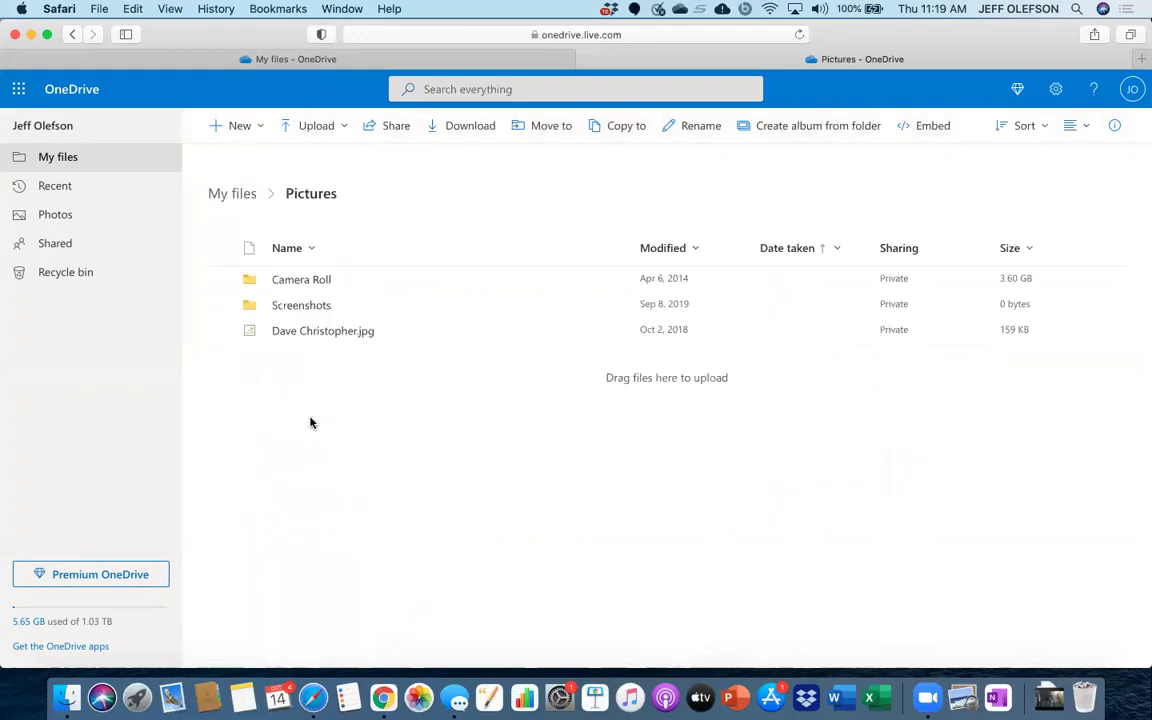
{"action": "left_click", "coordinate": [353, 286]}
{"action": "left_click", "coordinate": [353, 286]}
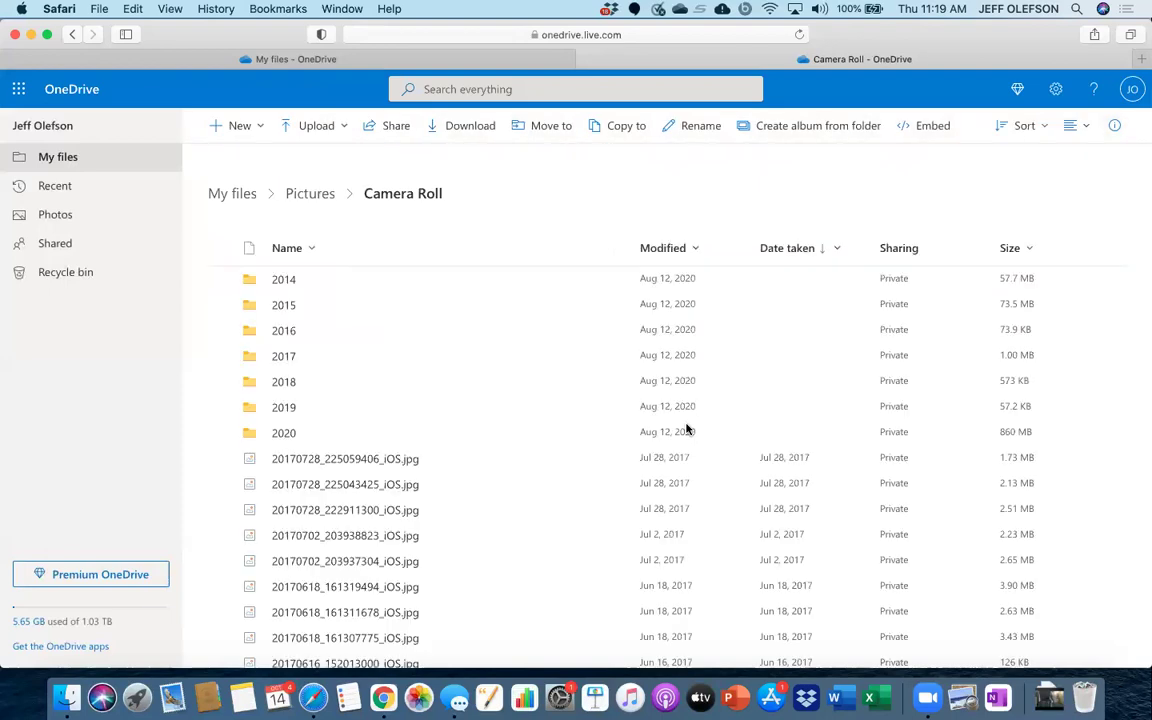
- Switch the Camera Roll display to Tiles and look through the photo and video thumbnails
{"action": "scroll", "coordinate": [686, 428], "scroll_direction": "down", "scroll_amount": 10}
{"action": "scroll", "coordinate": [1078, 138], "scroll_direction": "up", "scroll_amount": 10}
{"action": "left_click", "coordinate": [1086, 131]}
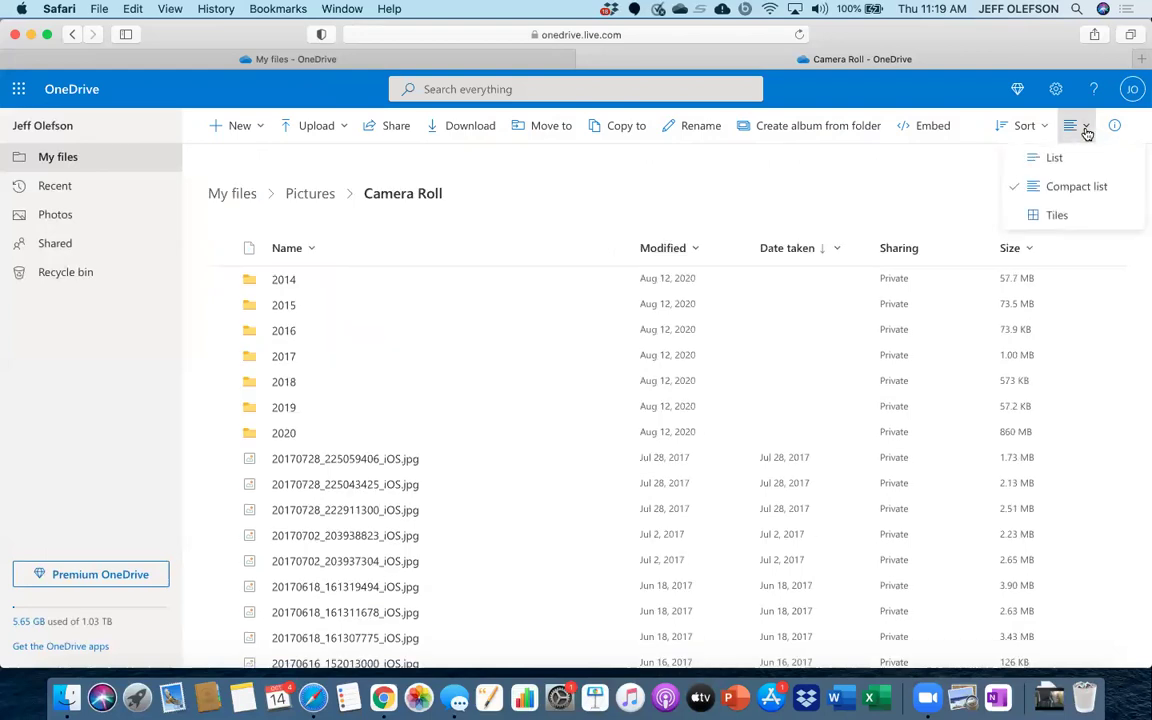
{"action": "left_click", "coordinate": [1075, 215]}
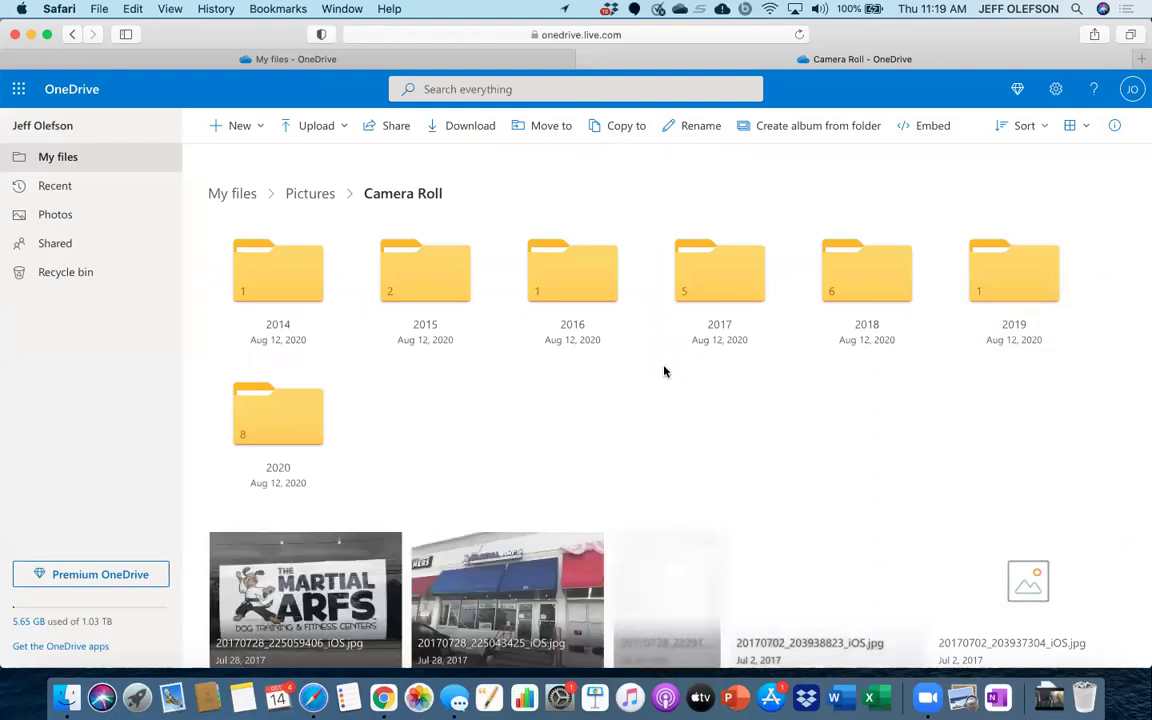
{"action": "scroll", "coordinate": [663, 370], "scroll_direction": "down", "scroll_amount": 5}
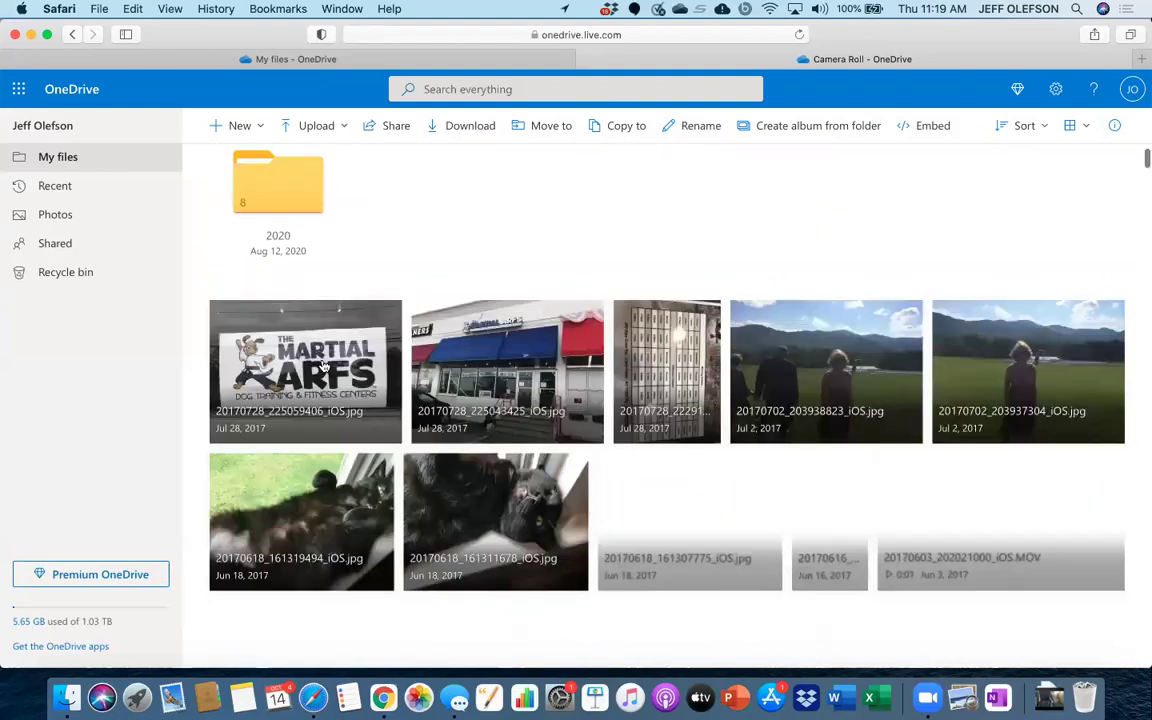
{"action": "scroll", "coordinate": [323, 367], "scroll_direction": "down", "scroll_amount": 1}
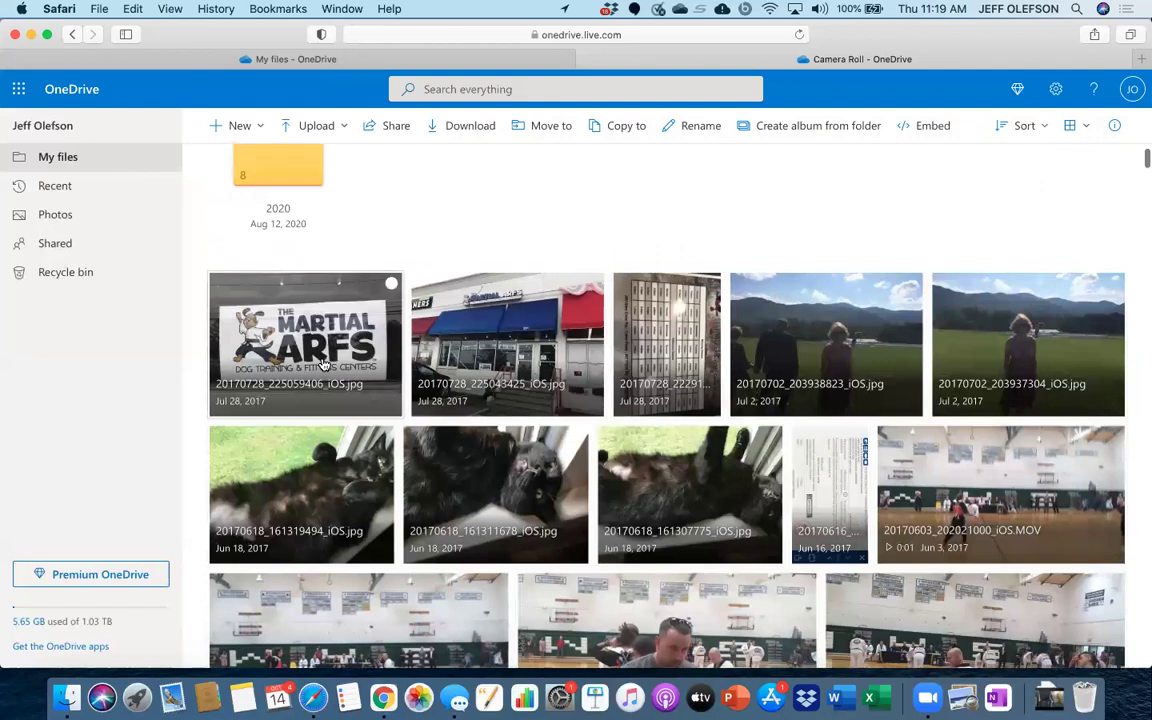
{"action": "scroll", "coordinate": [323, 365], "scroll_direction": "up", "scroll_amount": 3}
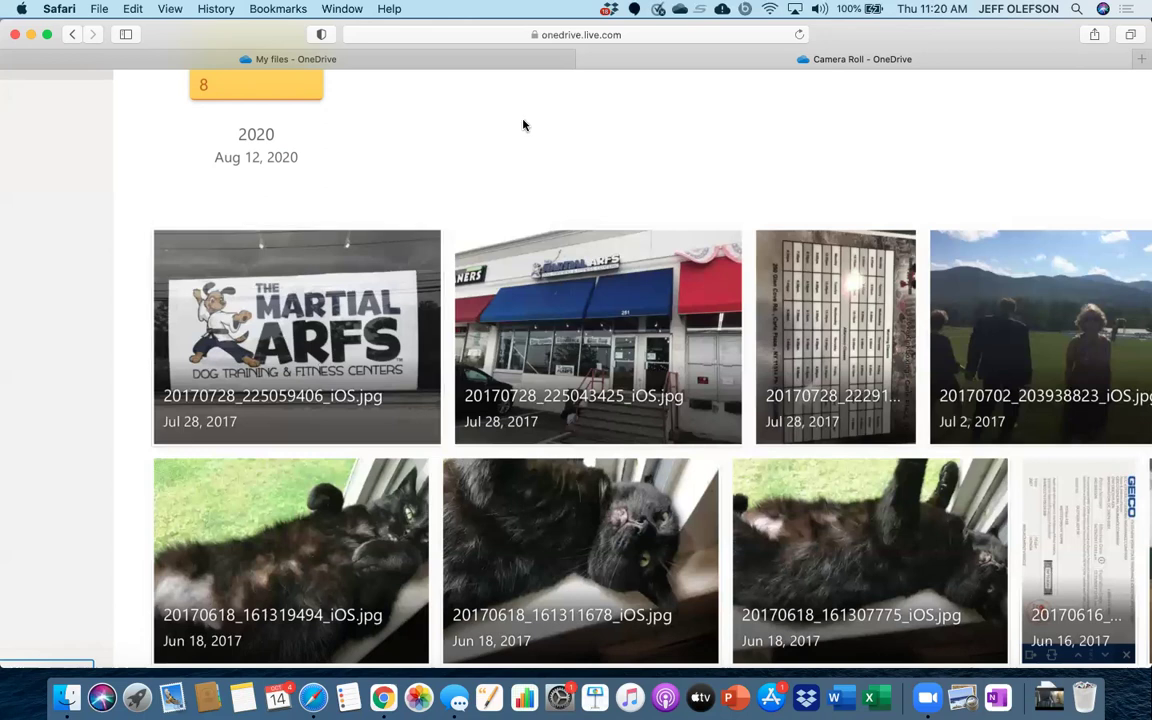
{"action": "scroll", "coordinate": [514, 159], "scroll_direction": "down", "scroll_amount": 2}
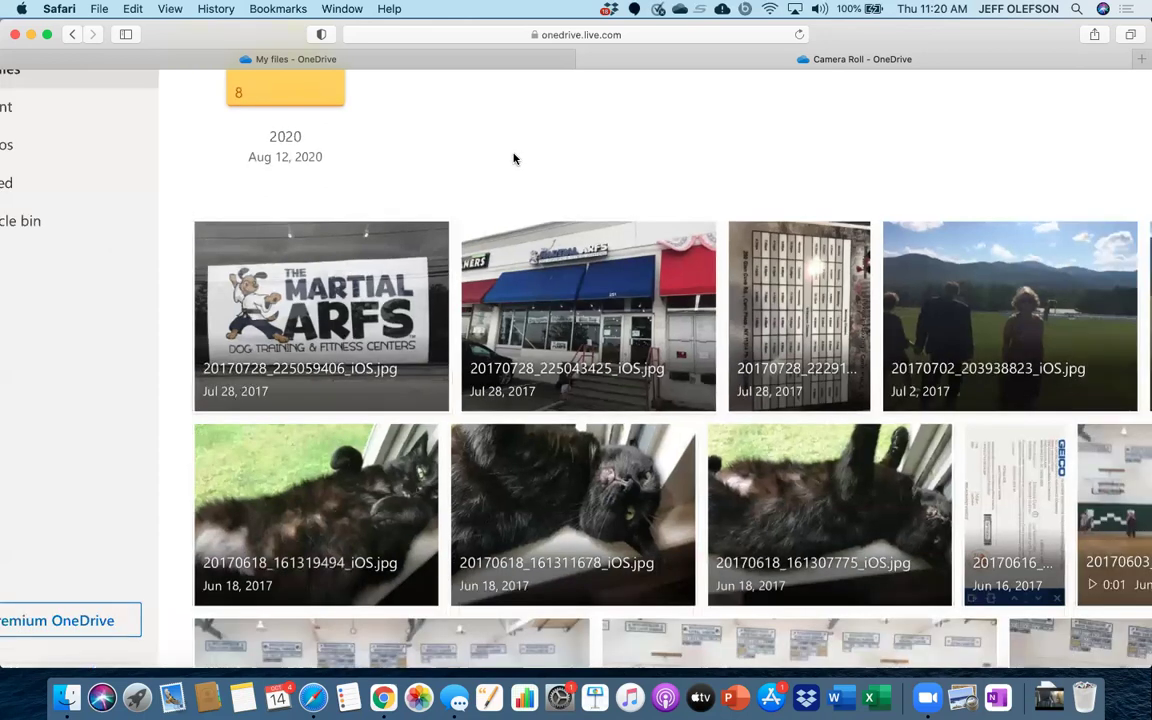
{"action": "scroll", "coordinate": [514, 159], "scroll_direction": "down", "scroll_amount": 3}
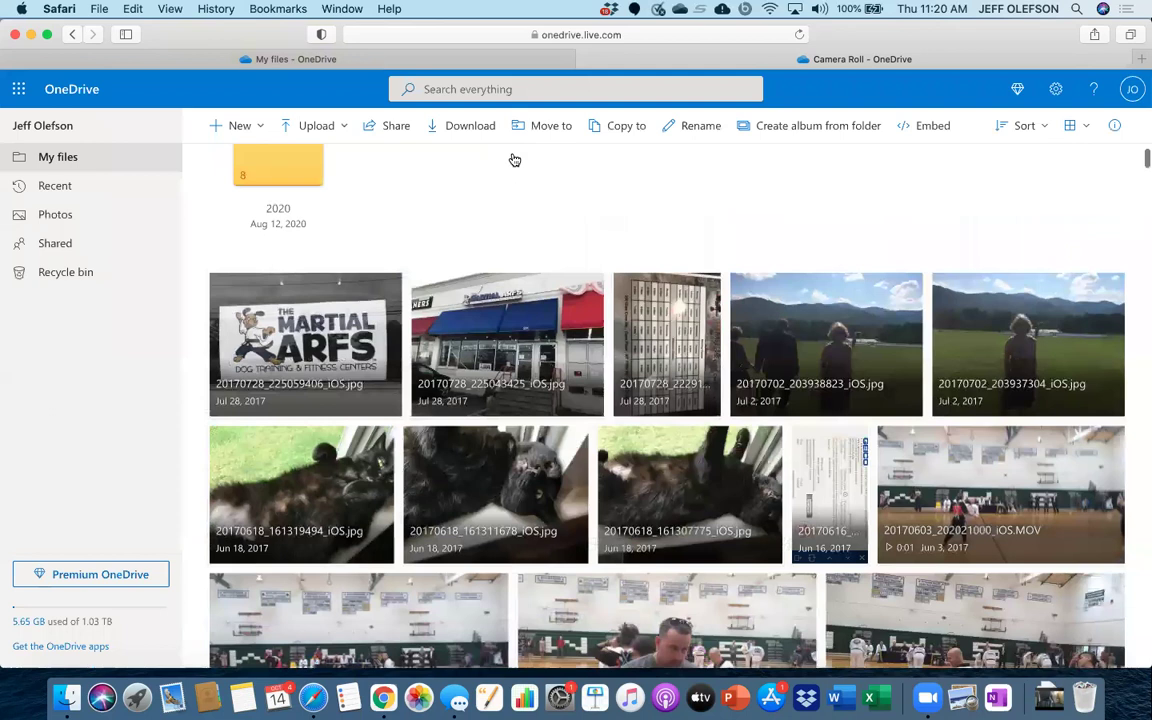
{"action": "scroll", "coordinate": [514, 159], "scroll_direction": "down", "scroll_amount": 2}
{"action": "scroll", "coordinate": [514, 159], "scroll_direction": "down", "scroll_amount": 3}
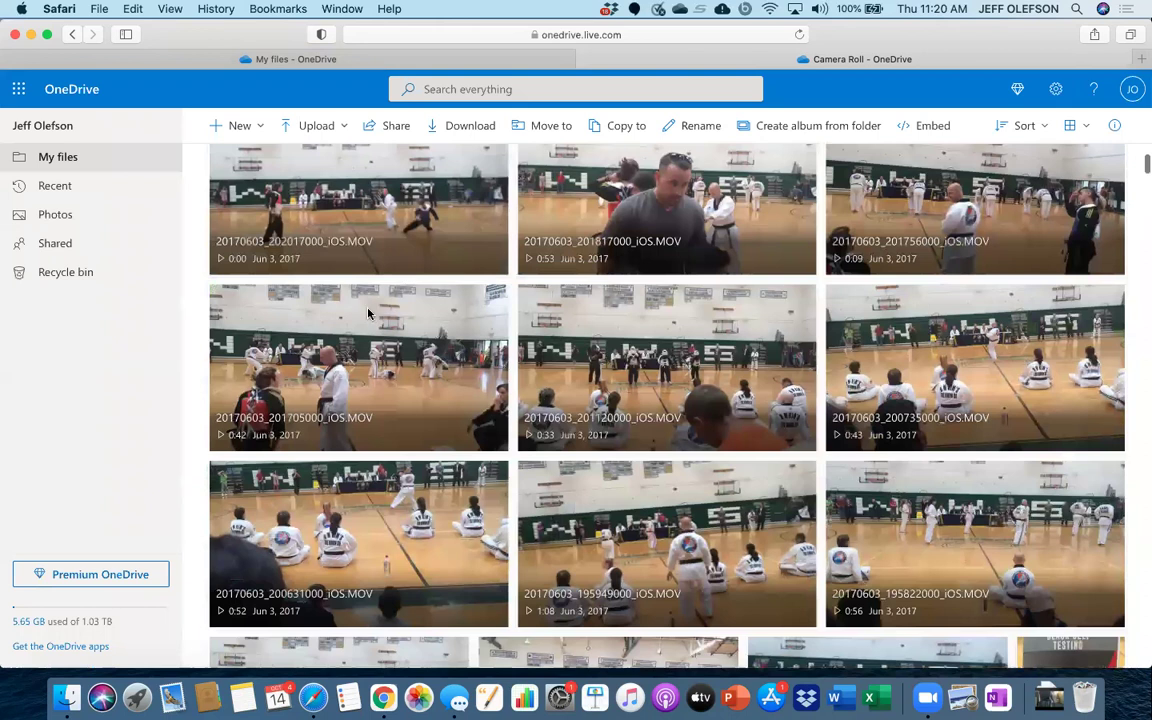
{"action": "scroll", "coordinate": [367, 313], "scroll_direction": "up", "scroll_amount": 5}
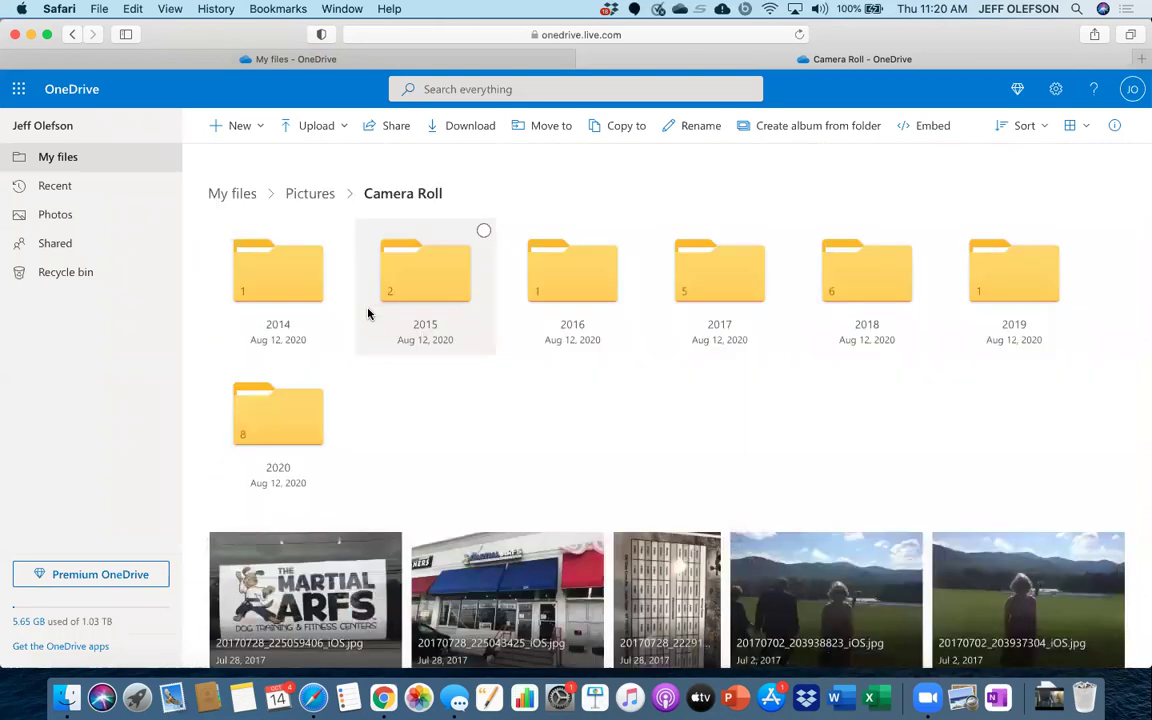
- Change the Camera Roll display from Tiles to List
{"action": "left_click", "coordinate": [1083, 131]}
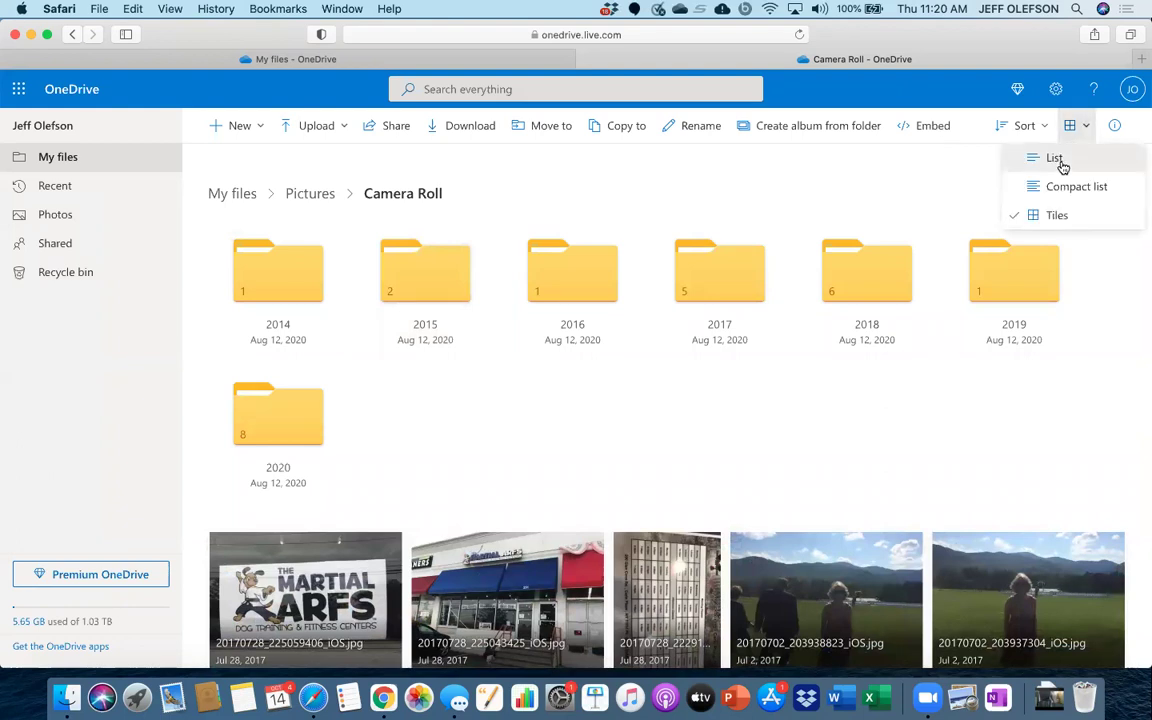
{"action": "left_click", "coordinate": [1061, 164]}
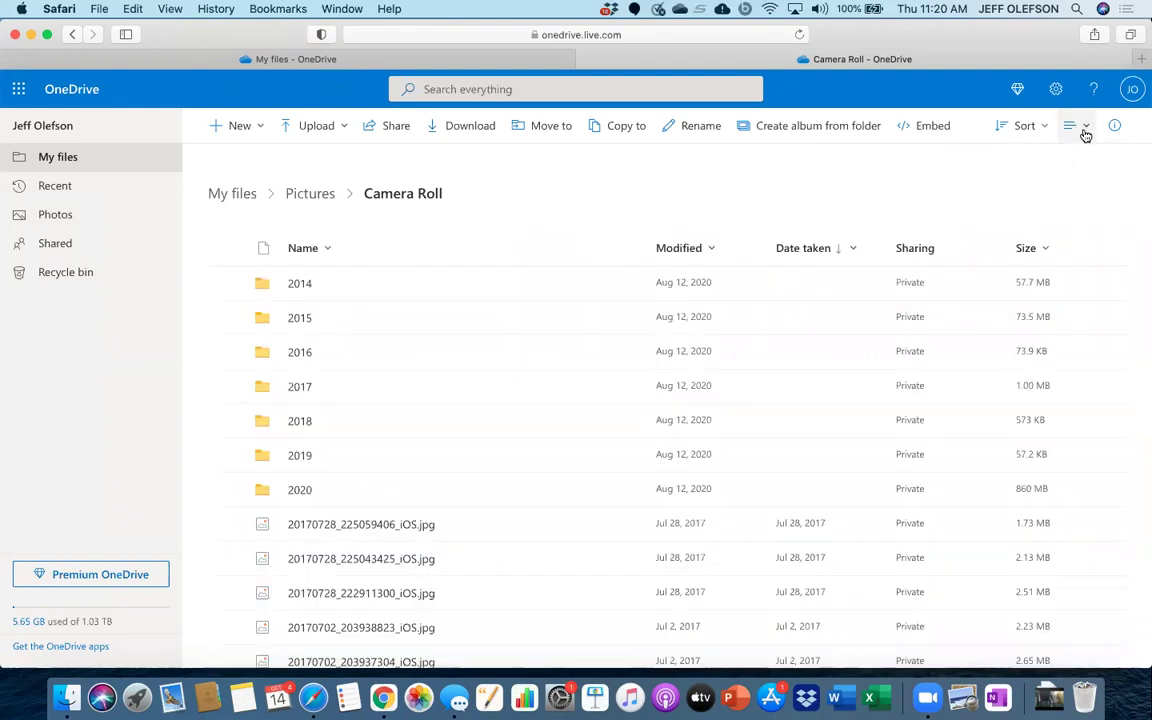
- Try to sort the Camera Roll in ascending order by date taken, and return to My files
{"action": "left_click", "coordinate": [1043, 133]}
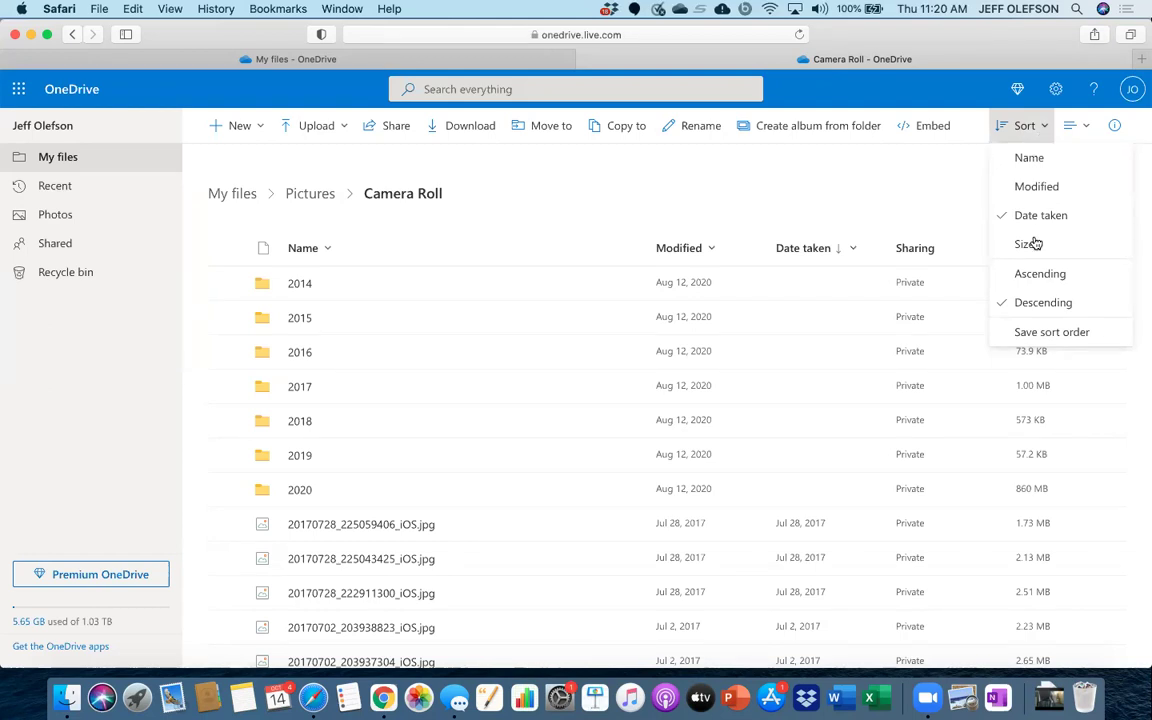
{"action": "left_click", "coordinate": [1038, 275]}
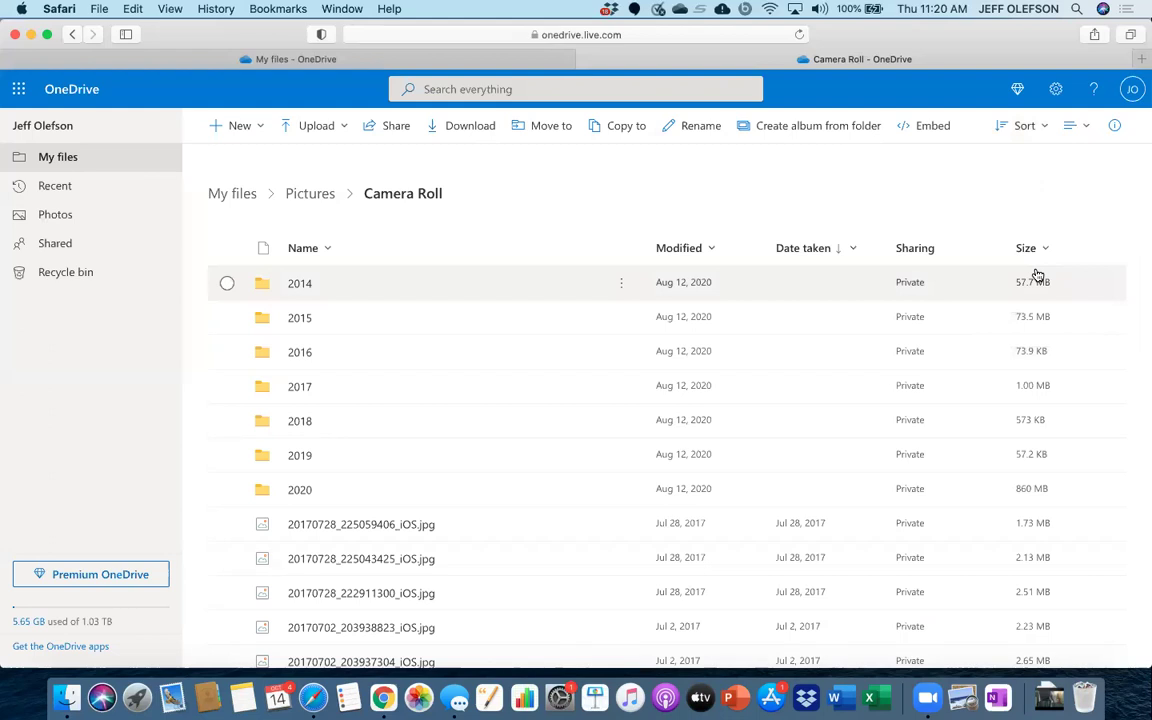
{"action": "left_click", "coordinate": [235, 196]}
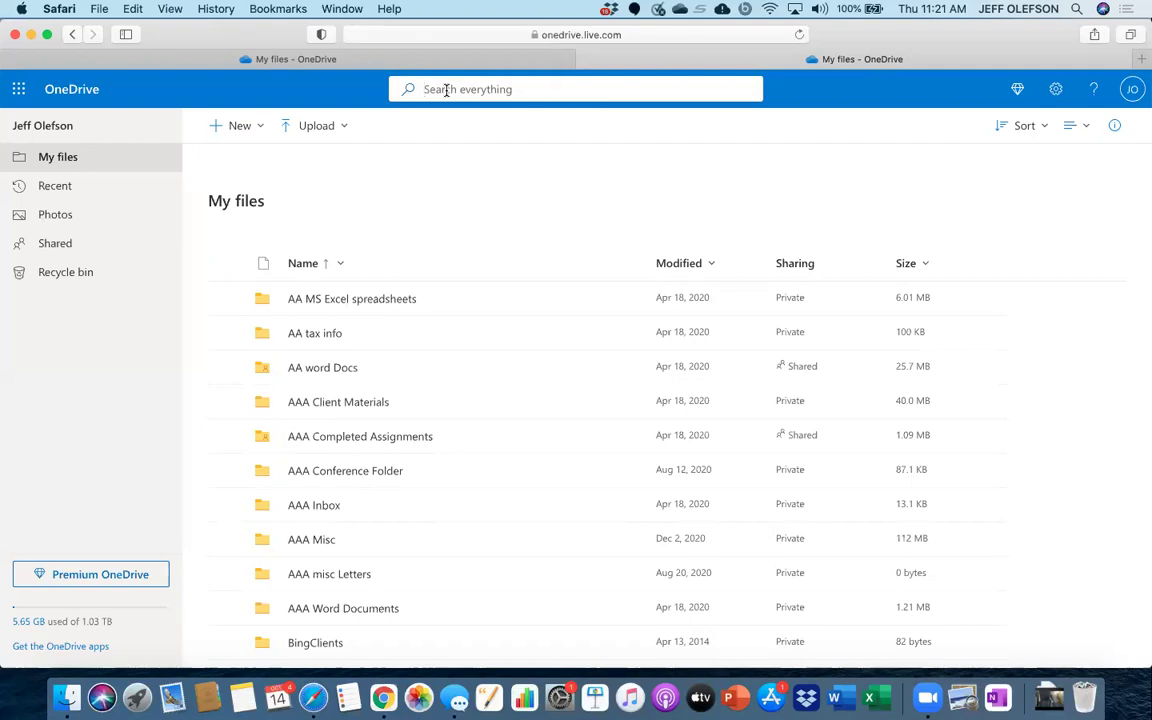
{"action": "type", "text": "P"}
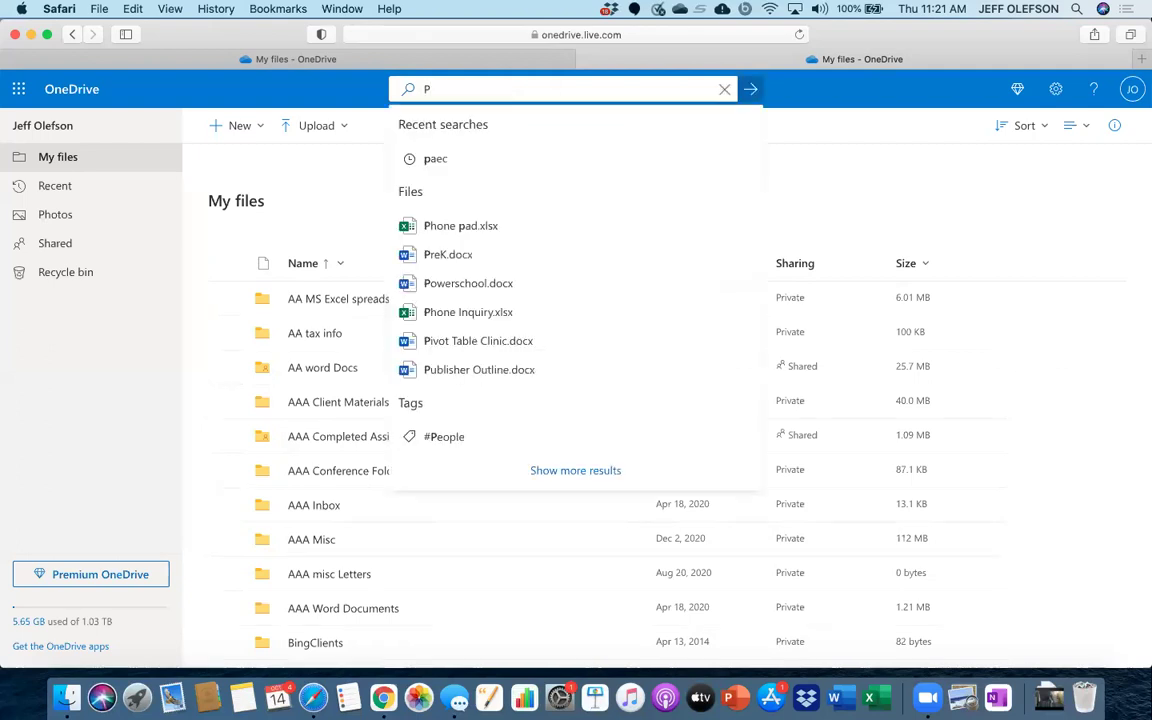
{"action": "type", "text": "AE"}
{"action": "key", "text": "BackSpace"}
{"action": "key", "text": "BackSpace"}
{"action": "key", "text": "Escape"}
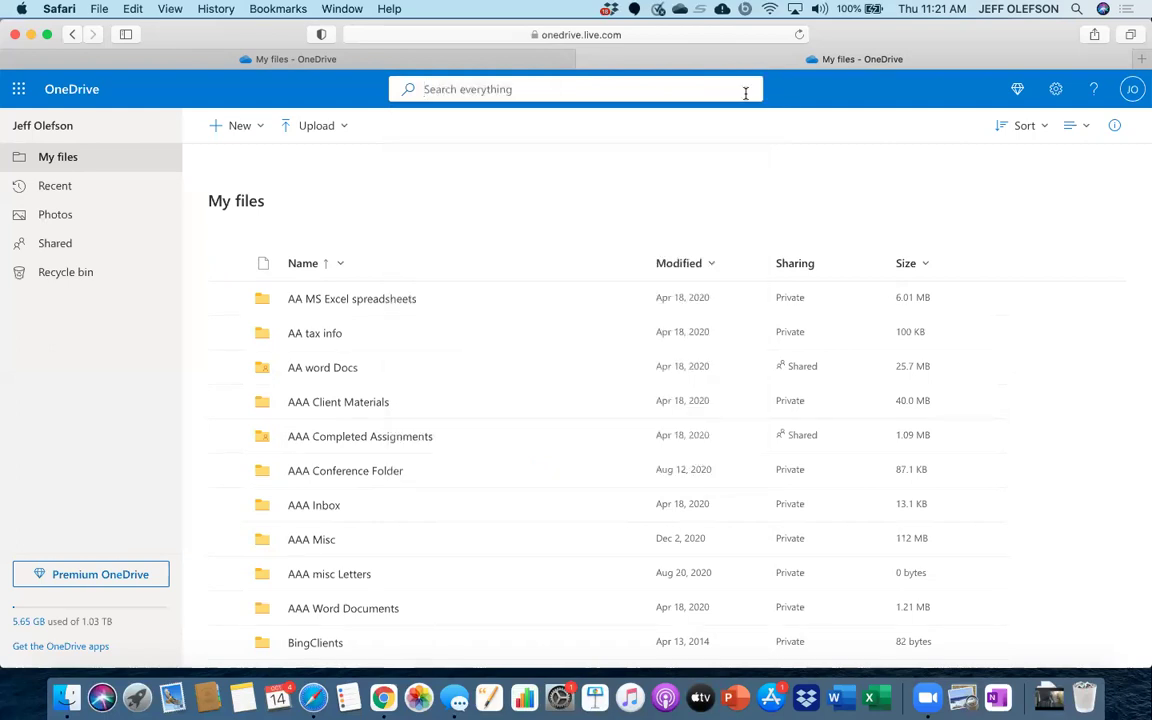
- Search all of OneDrive for "P" and extend the term in the search box to "PAEC"
{"action": "type", "text": "P"}
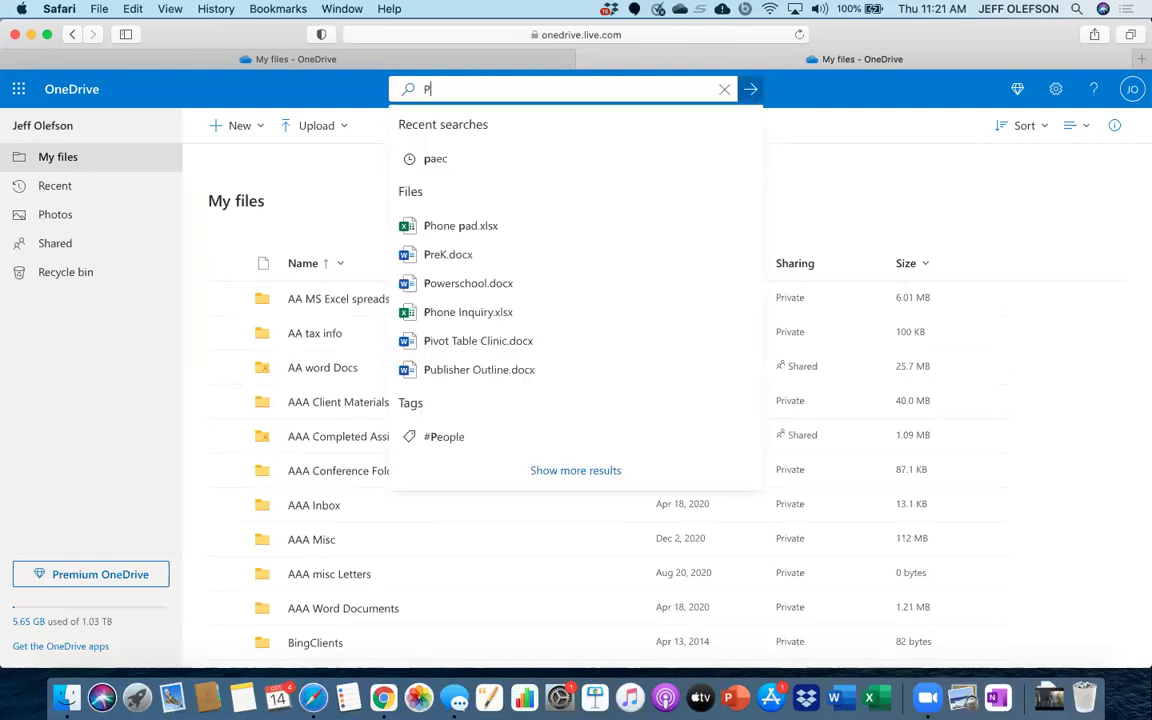
{"action": "left_click", "coordinate": [750, 90]}
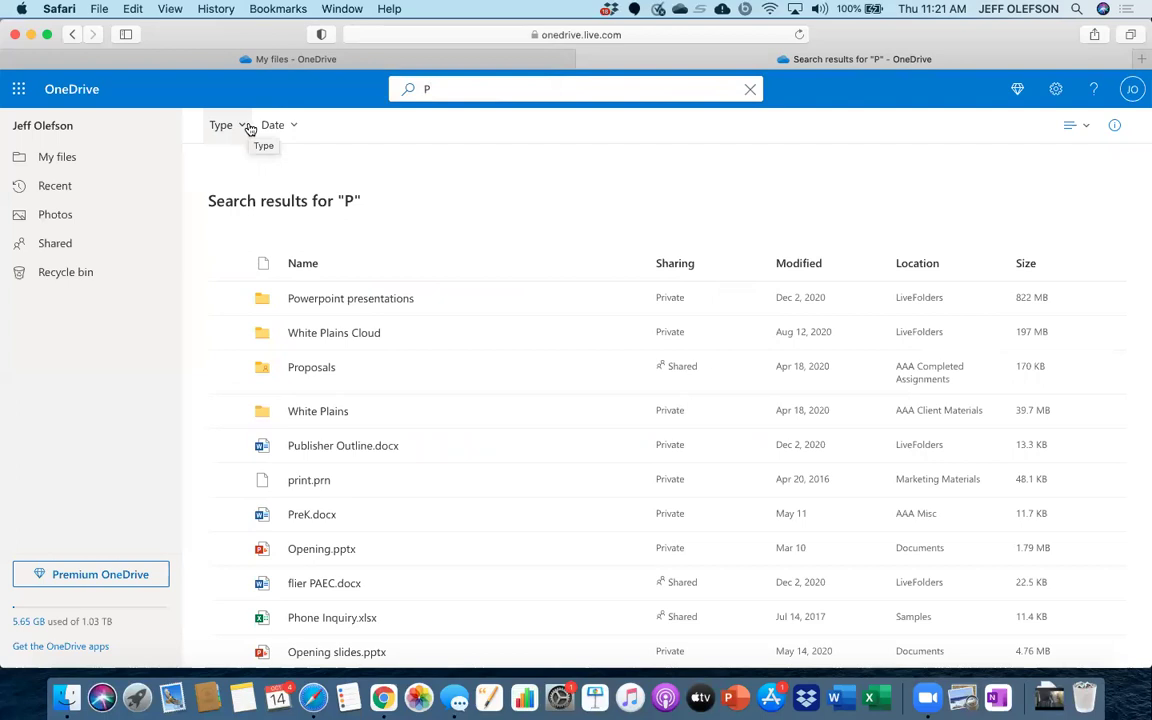
{"action": "left_click", "coordinate": [445, 88]}
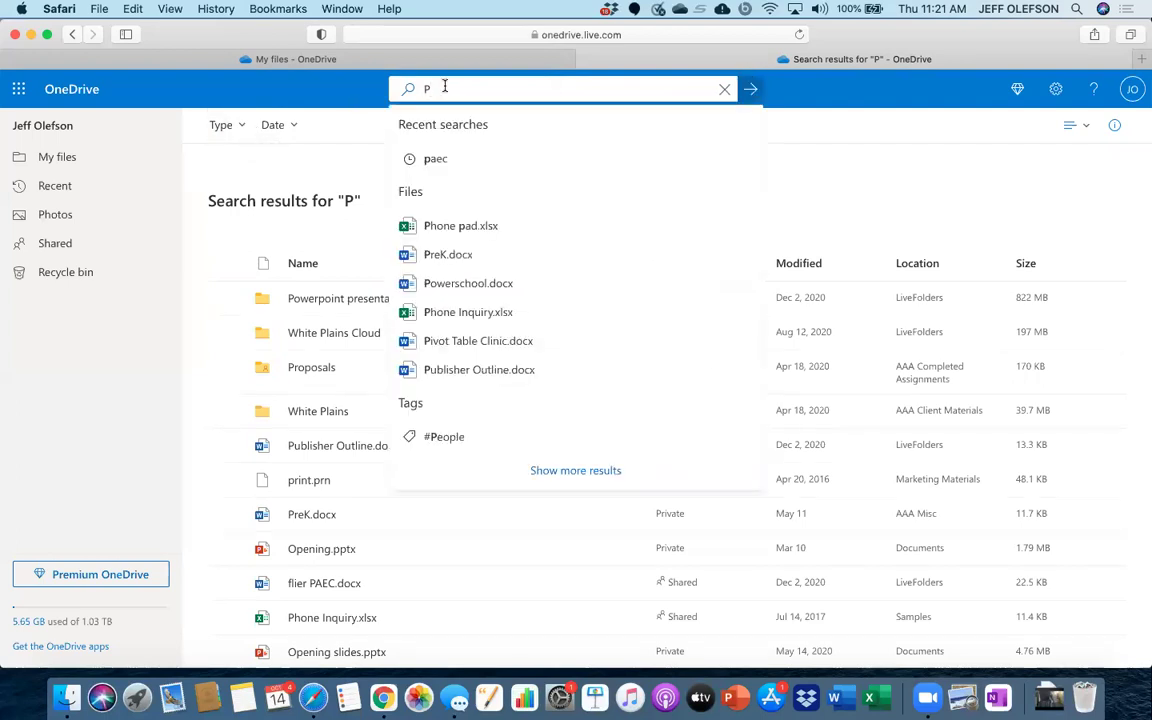
{"action": "type", "text": "AEC"}
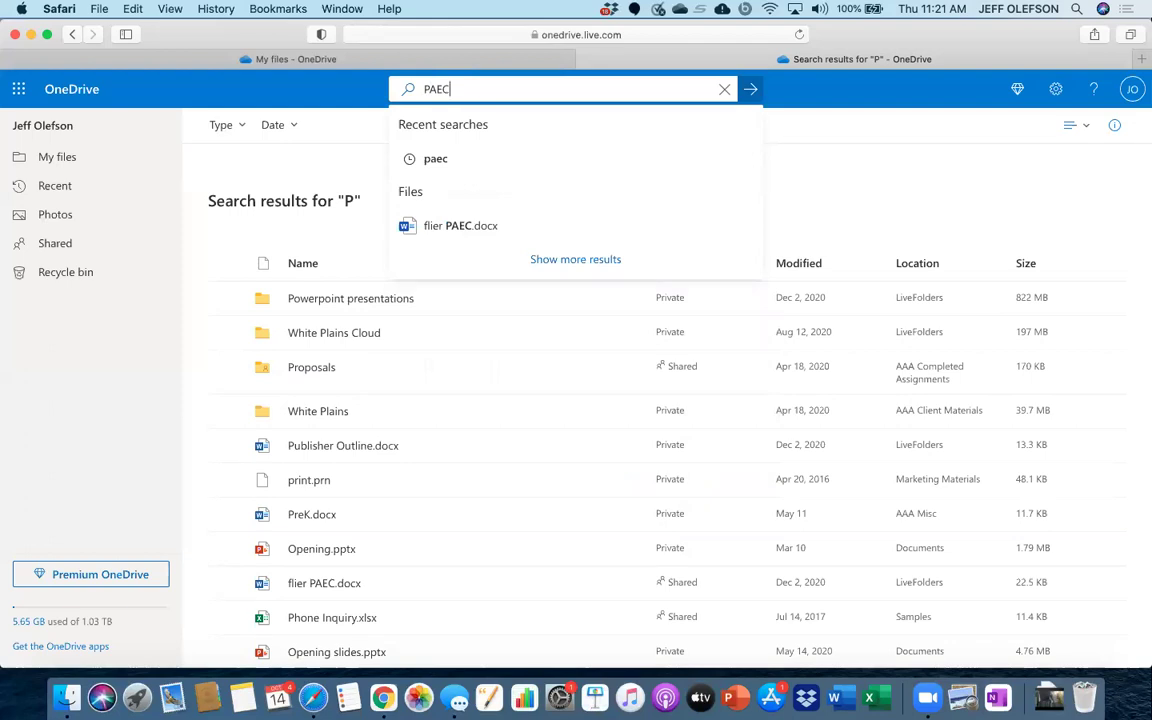
- Filter the "P" search results by Photos and by Folders, and reset the filter to Any Type
{"action": "left_click", "coordinate": [240, 130]}
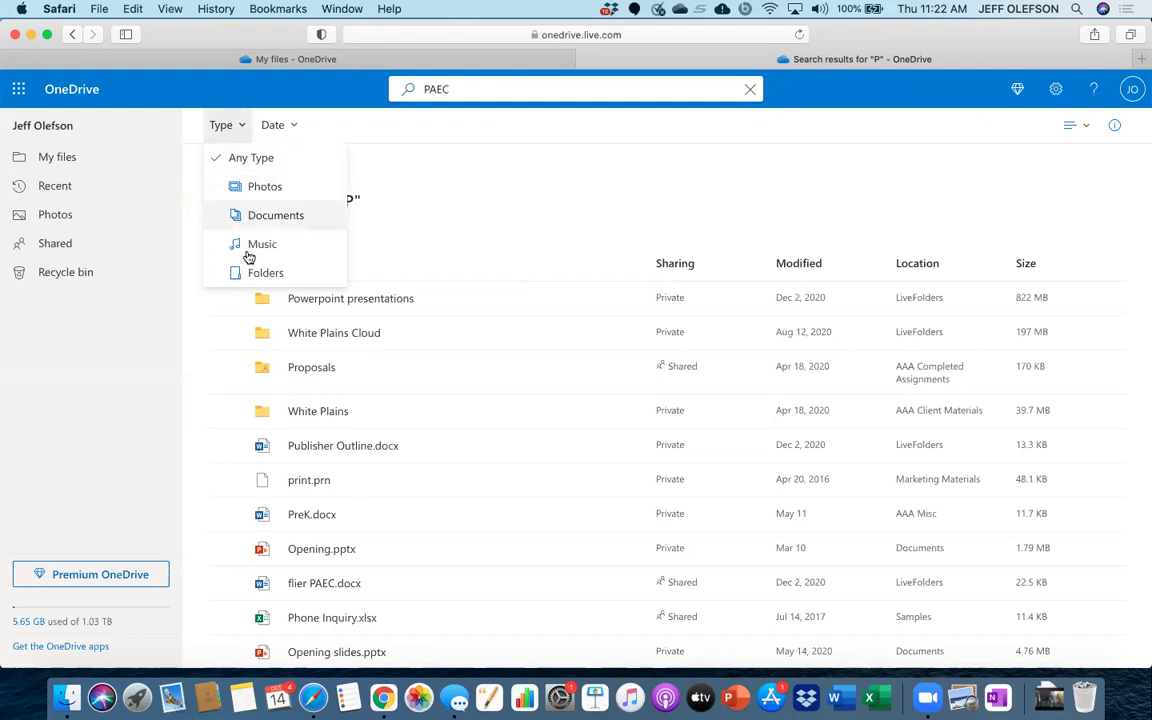
{"action": "left_click", "coordinate": [256, 189]}
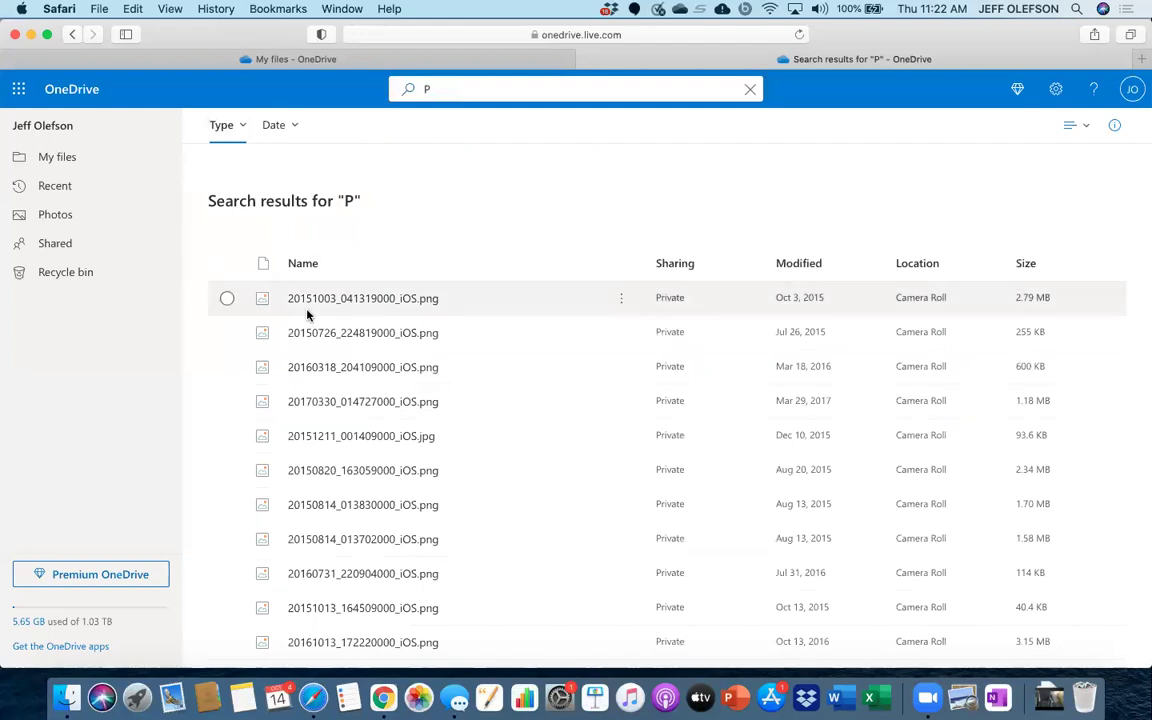
{"action": "left_click", "coordinate": [243, 124]}
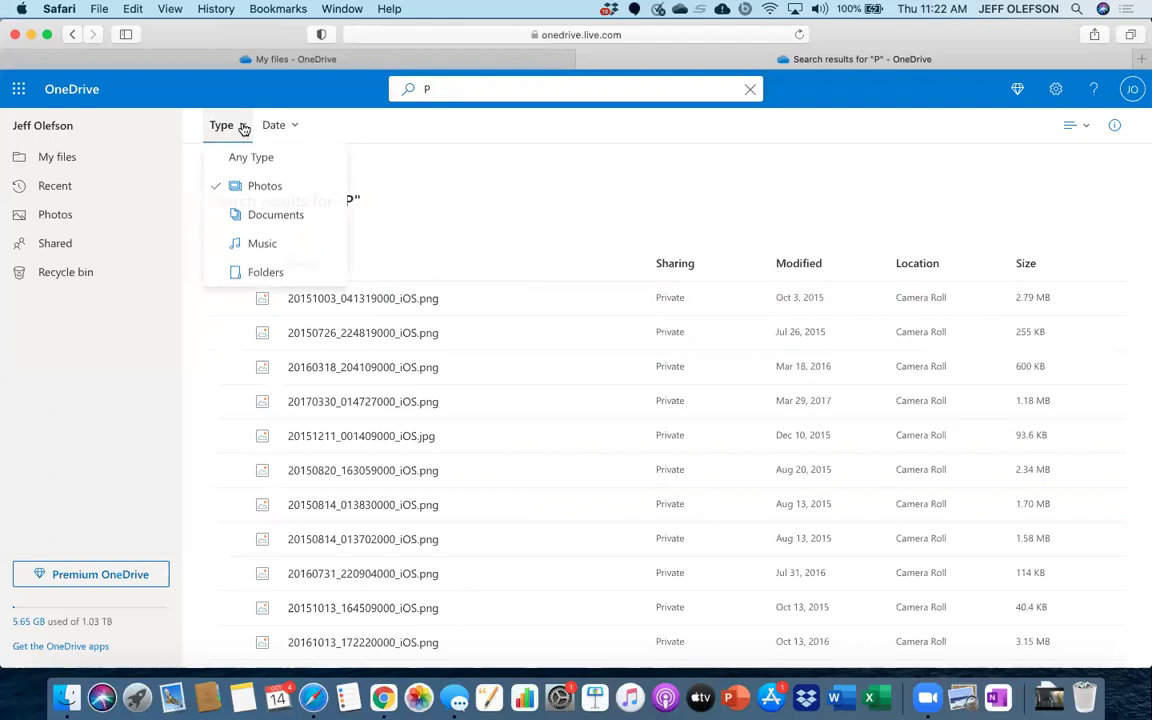
{"action": "left_click", "coordinate": [253, 273]}
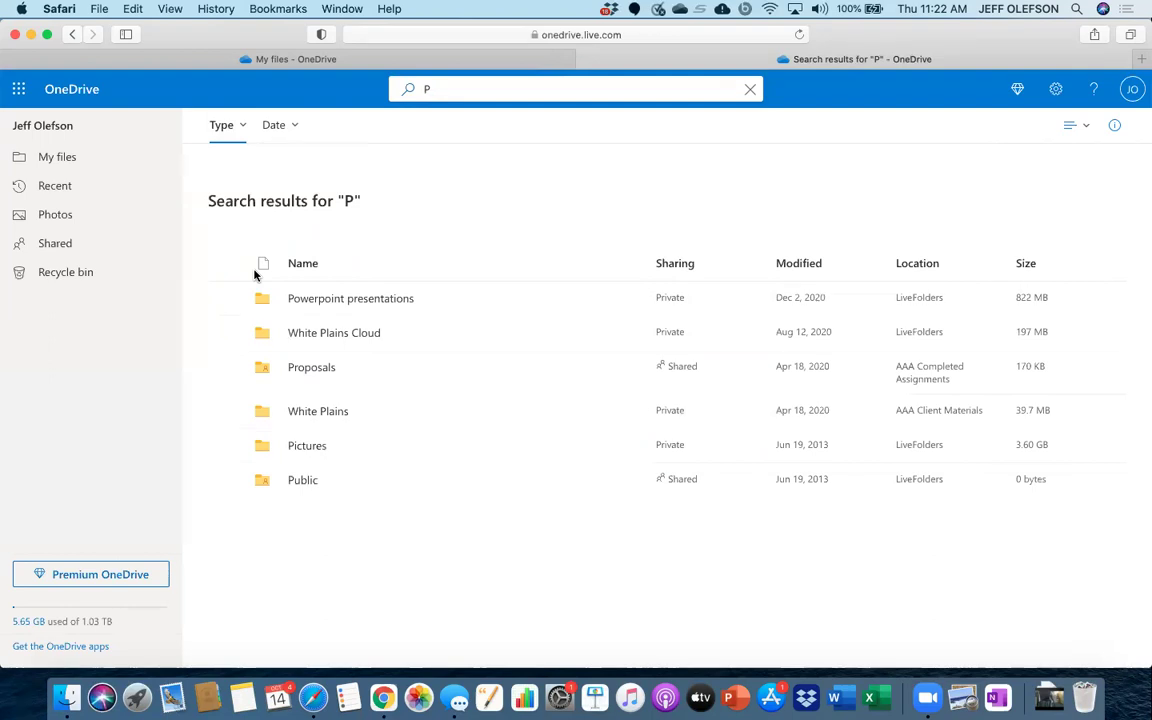
{"action": "left_click", "coordinate": [240, 128]}
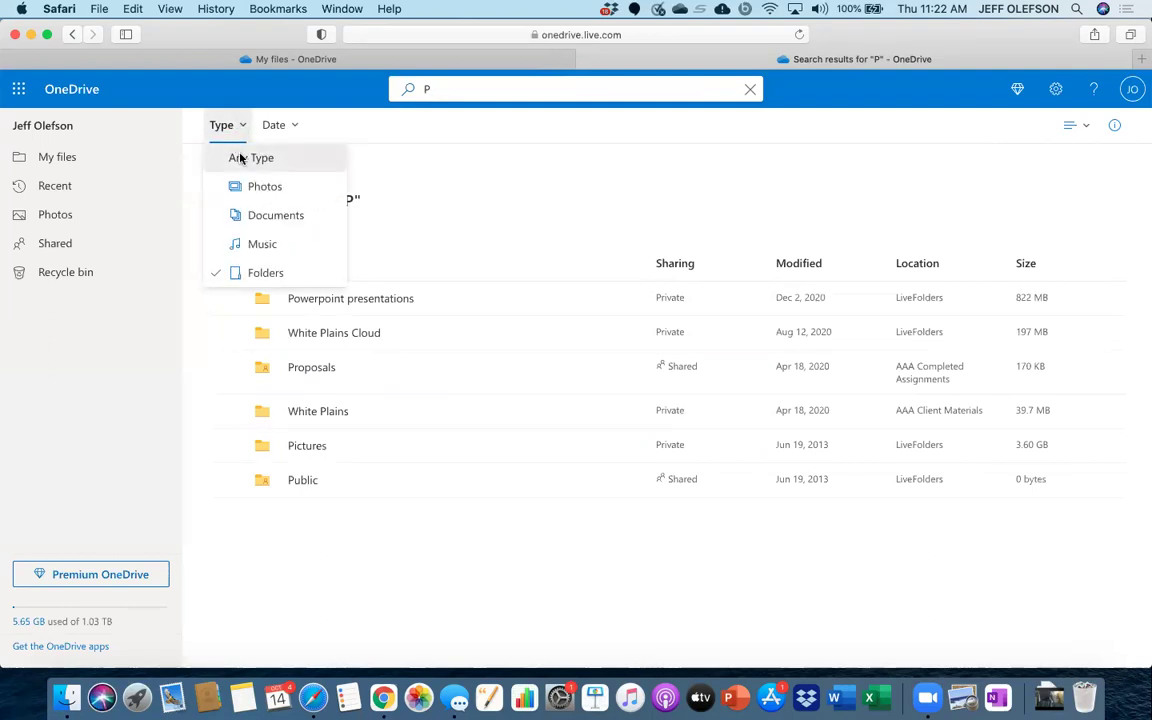
{"action": "left_click", "coordinate": [238, 157]}
- View the date filter options for the search results, clear the search term and go back from the results
{"action": "left_click", "coordinate": [293, 128]}
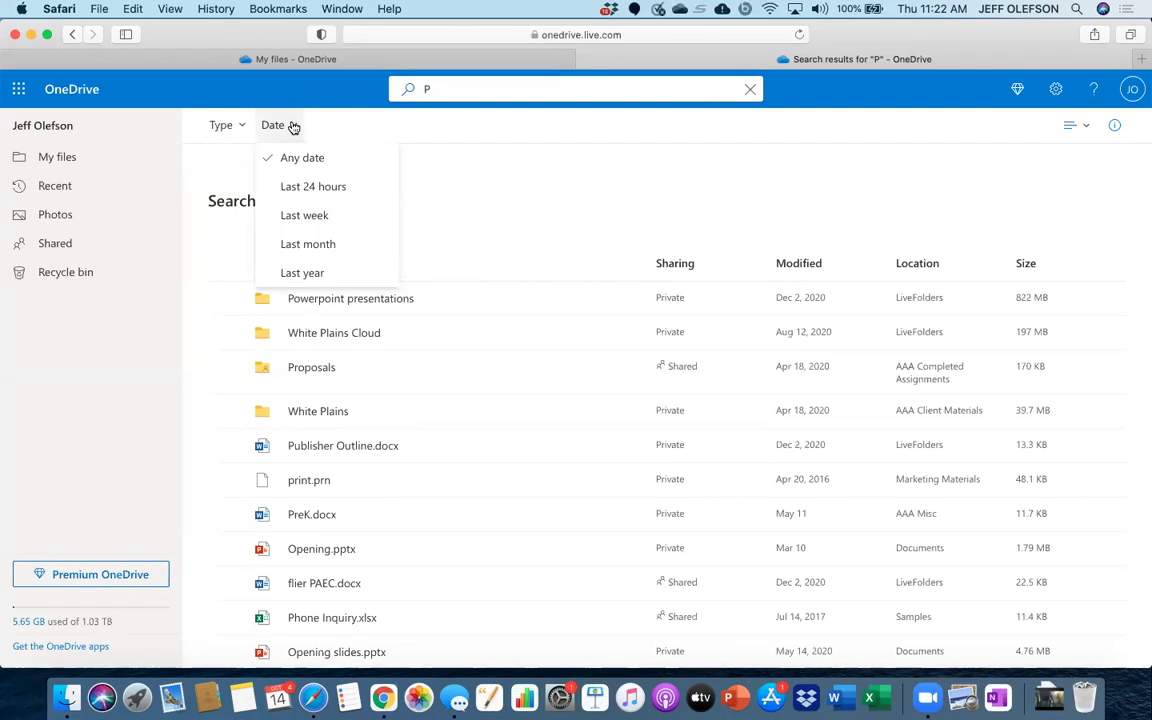
{"action": "left_click", "coordinate": [458, 222]}
{"action": "left_click", "coordinate": [450, 89]}
{"action": "key", "text": "BackSpace"}
{"action": "left_click", "coordinate": [72, 34]}
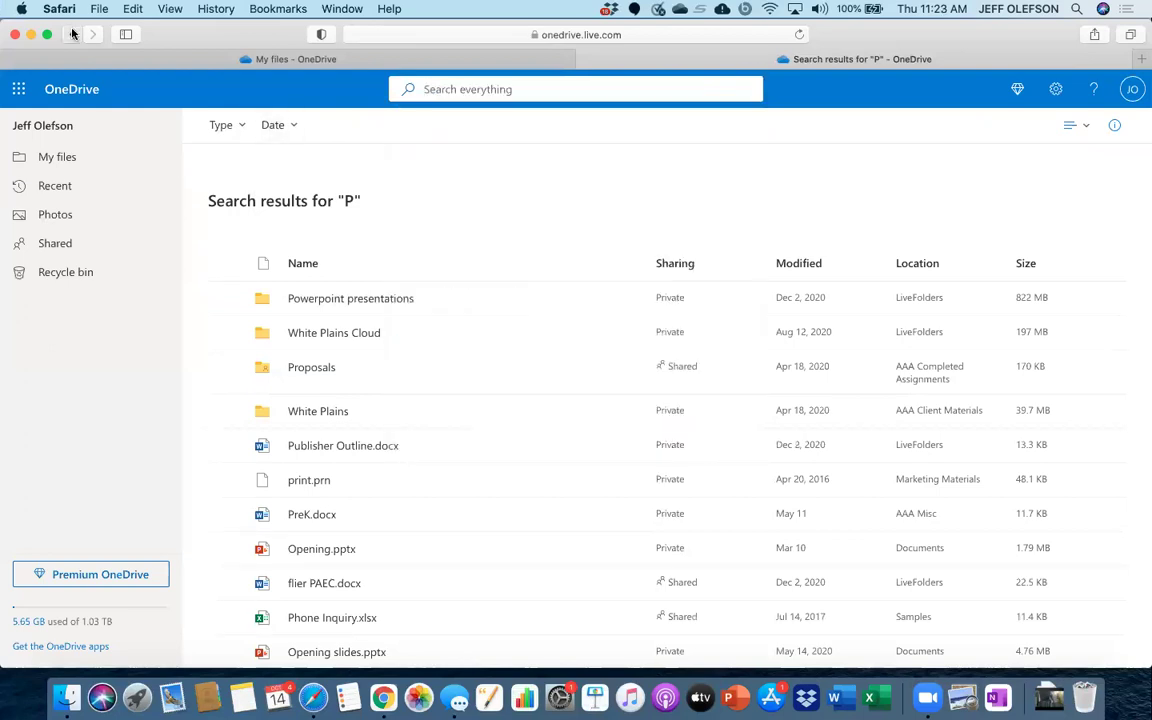
- Leave the search results and go back to My files
{"action": "left_click", "coordinate": [72, 34]}
{"action": "left_click", "coordinate": [72, 34]}
{"action": "left_click", "coordinate": [72, 34]}
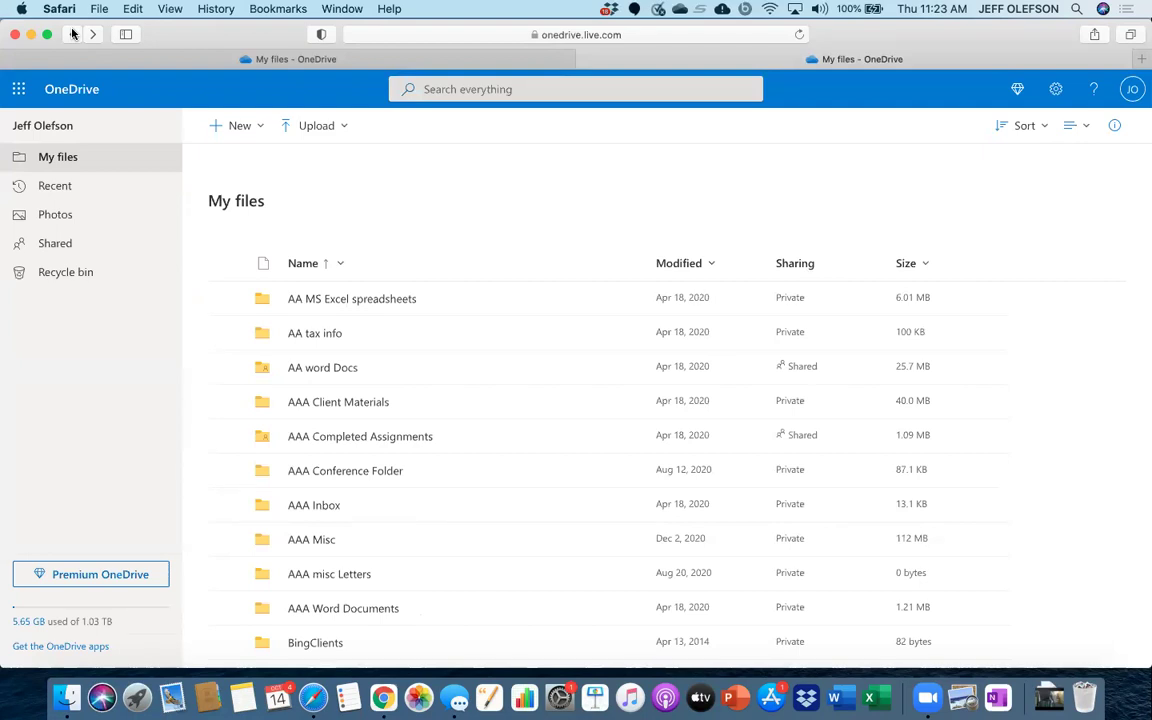
- Upload the AAA SW BOCES LOGO image from the computer's Dropbox folder to My files
{"action": "left_click", "coordinate": [342, 128]}
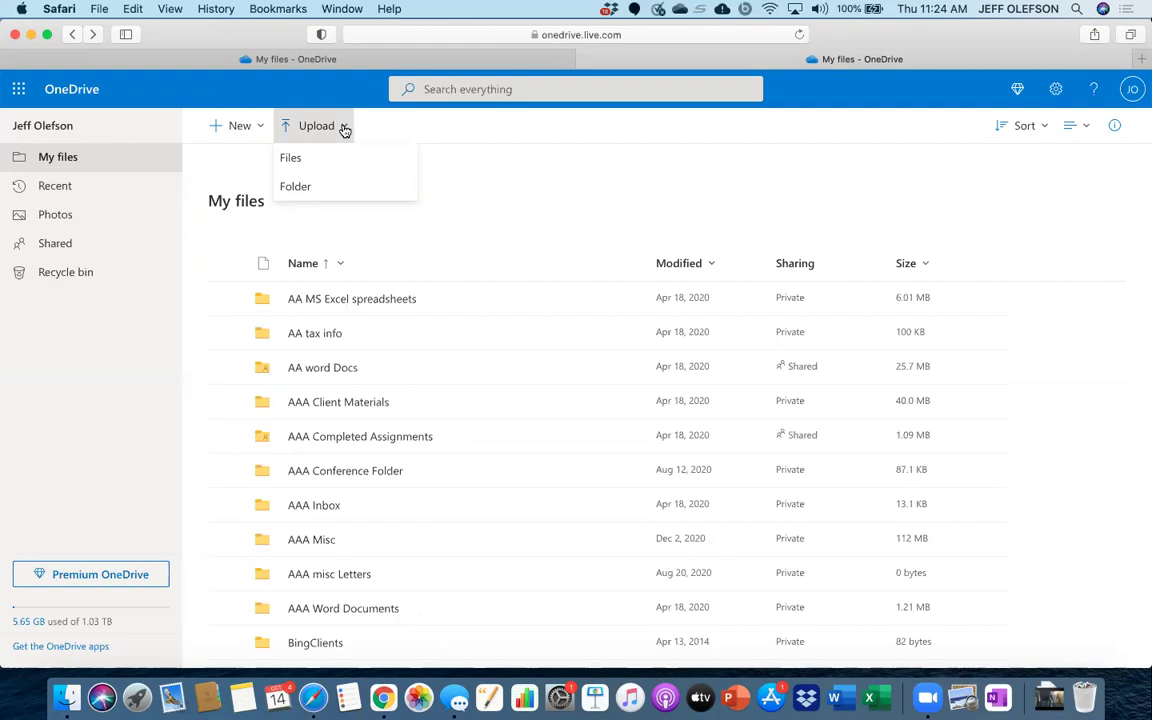
{"action": "left_click", "coordinate": [344, 160]}
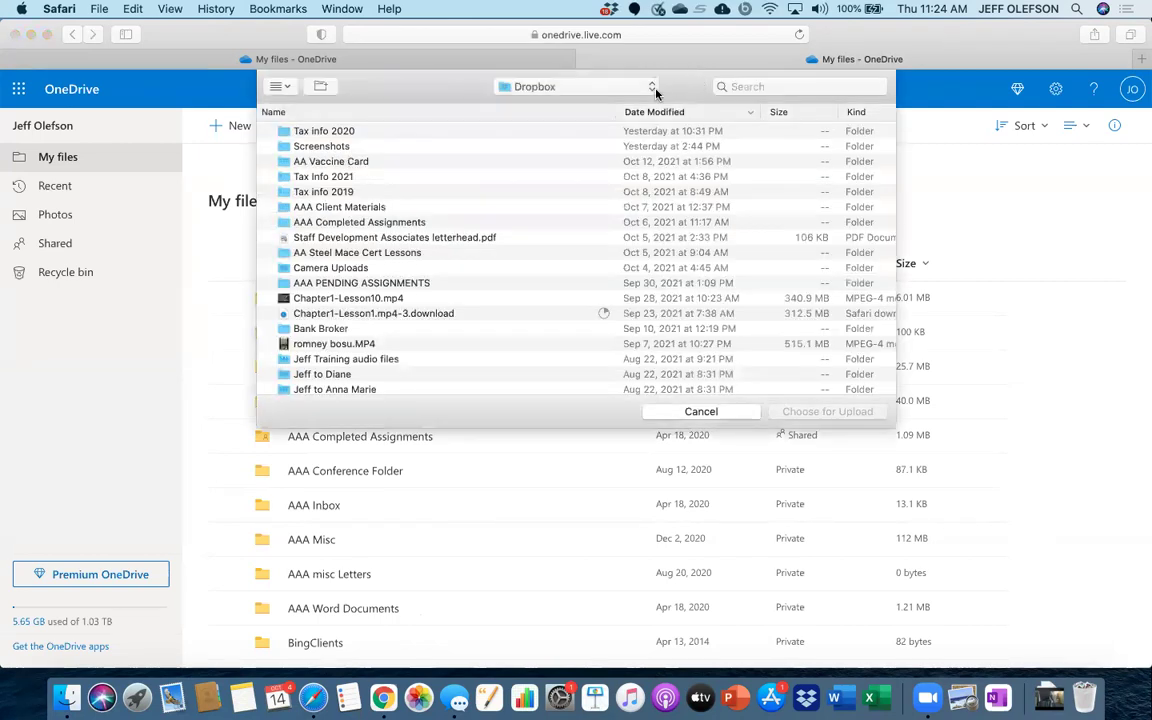
{"action": "scroll", "coordinate": [481, 292], "scroll_direction": "down", "scroll_amount": 5}
{"action": "scroll", "coordinate": [481, 292], "scroll_direction": "down", "scroll_amount": 10}
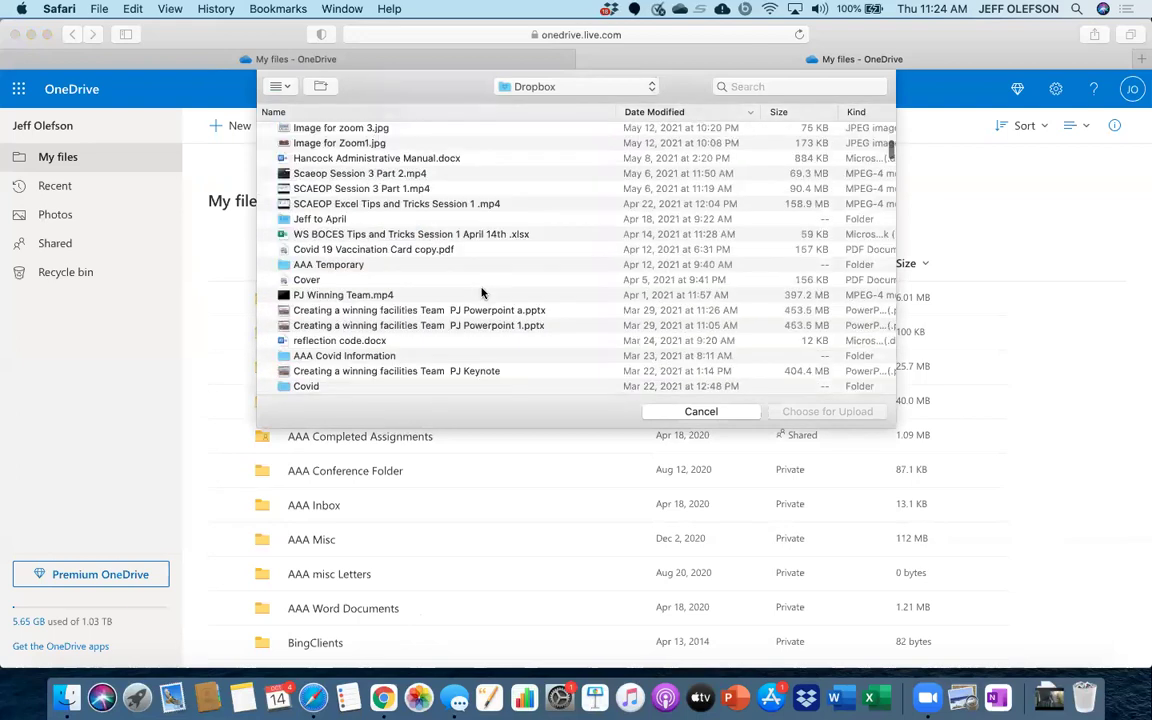
{"action": "scroll", "coordinate": [481, 292], "scroll_direction": "down", "scroll_amount": 3}
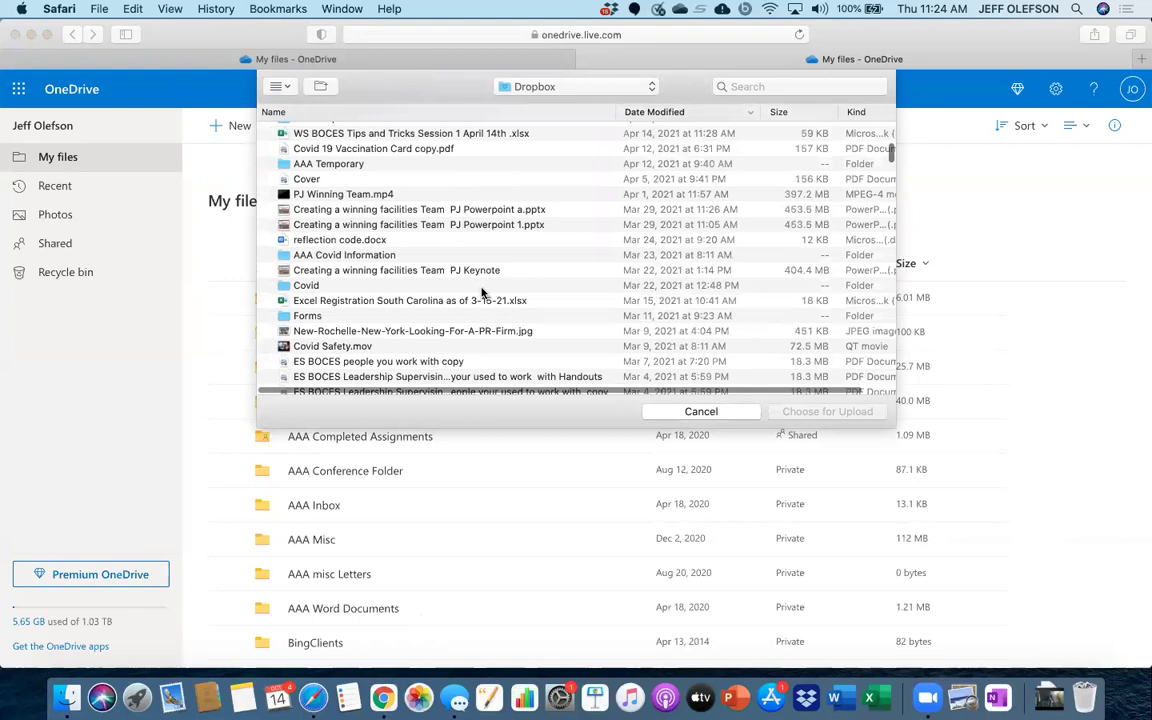
{"action": "scroll", "coordinate": [481, 292], "scroll_direction": "down", "scroll_amount": 4}
{"action": "scroll", "coordinate": [481, 292], "scroll_direction": "down", "scroll_amount": 5}
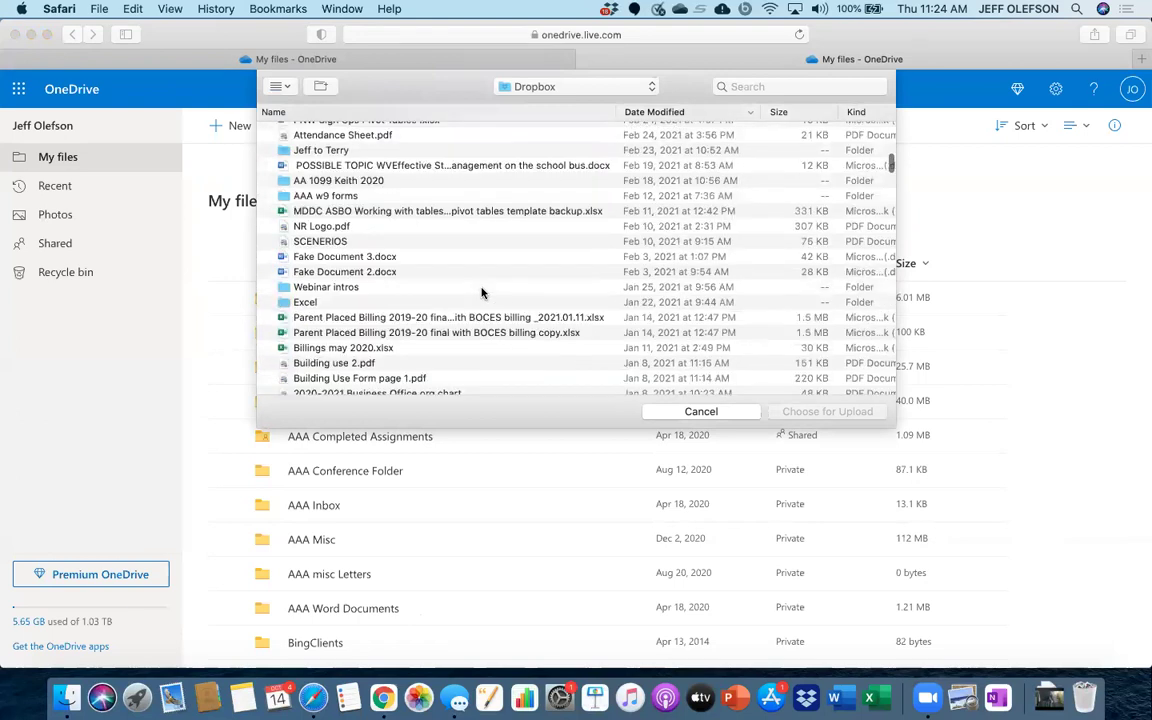
{"action": "scroll", "coordinate": [481, 292], "scroll_direction": "down", "scroll_amount": 4}
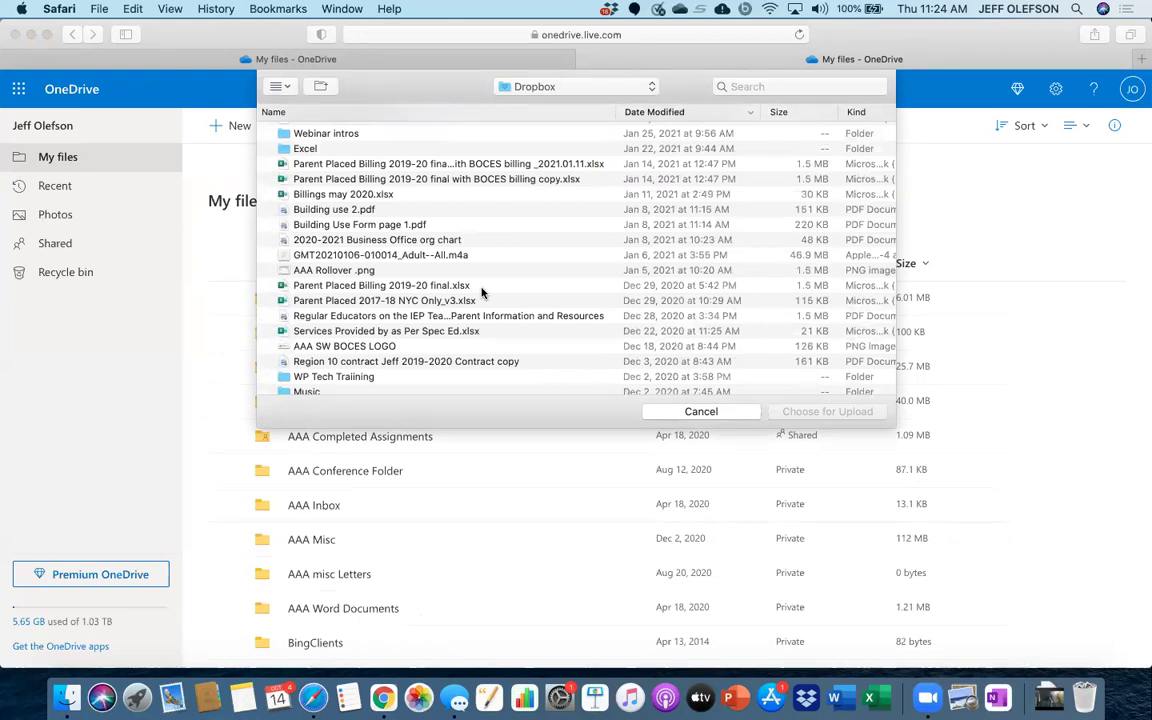
{"action": "left_click", "coordinate": [374, 345]}
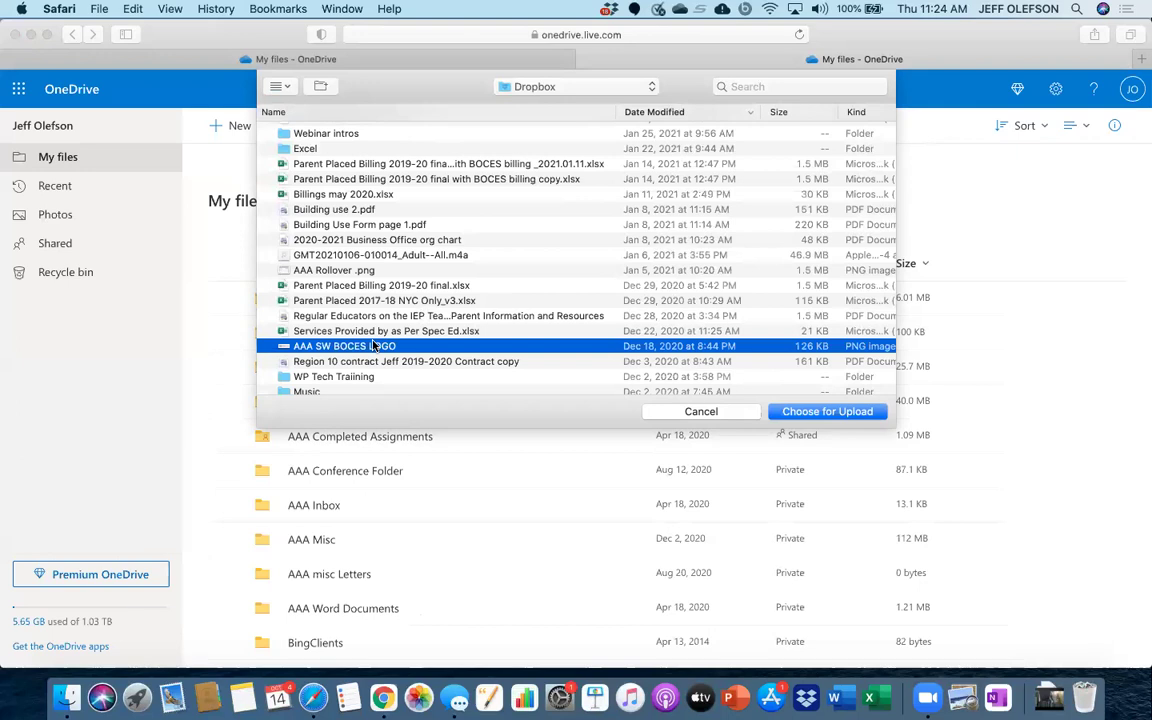
{"action": "left_click", "coordinate": [800, 412]}
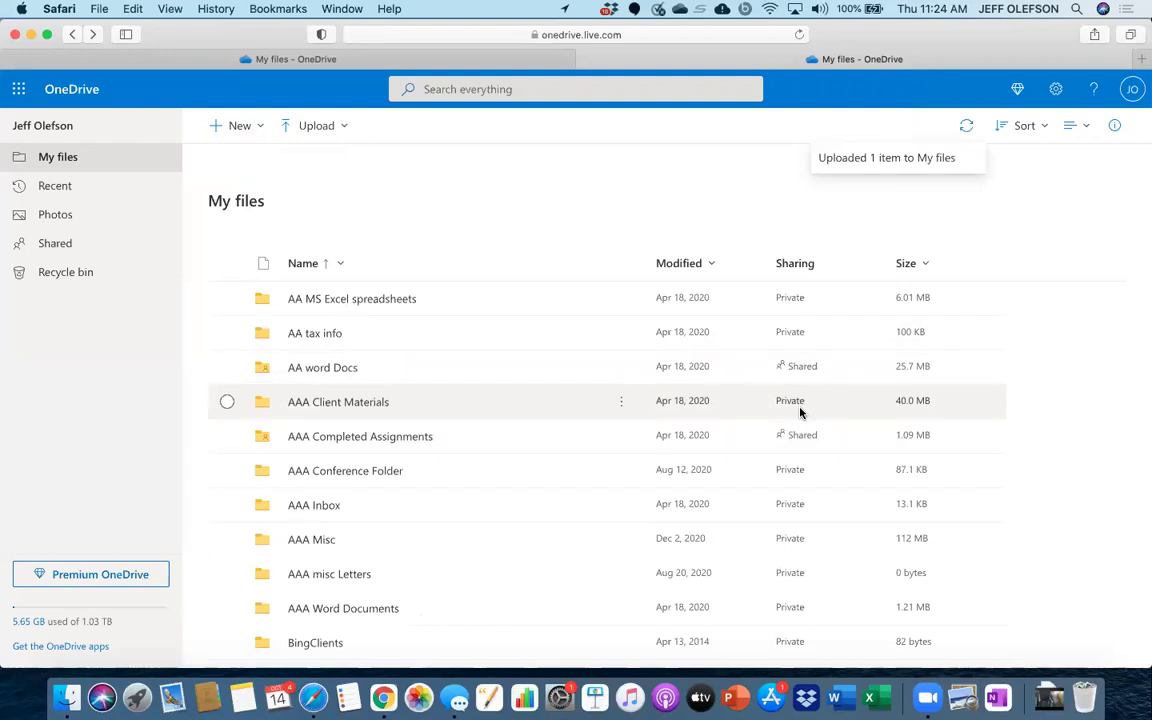
- Clear the finished upload from the progress list and locate the AAA SW BOCES LOGO image in My files
{"action": "left_click", "coordinate": [970, 128]}
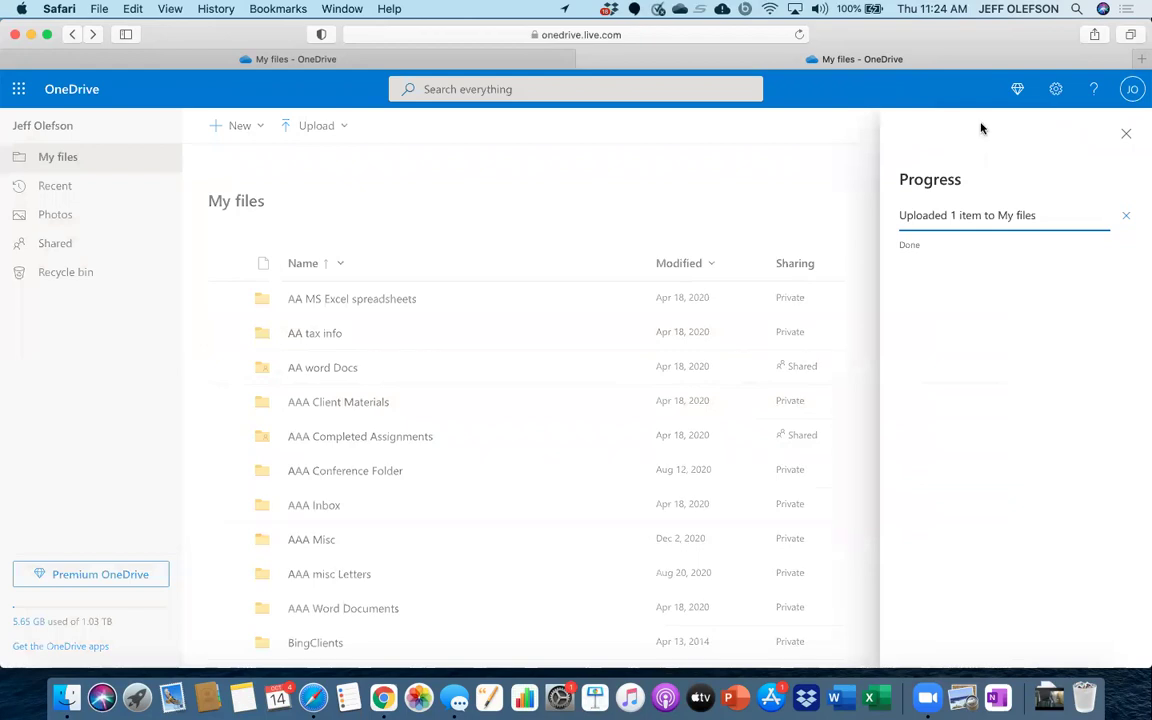
{"action": "left_click", "coordinate": [1126, 215]}
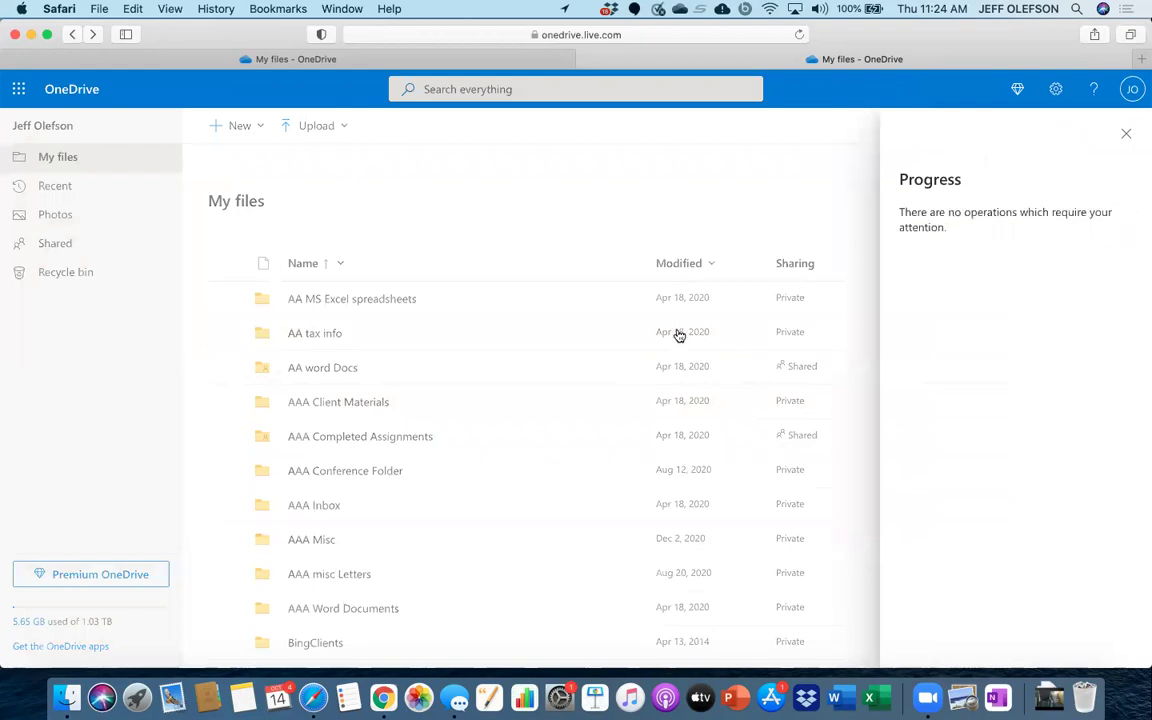
{"action": "left_click", "coordinate": [1125, 134]}
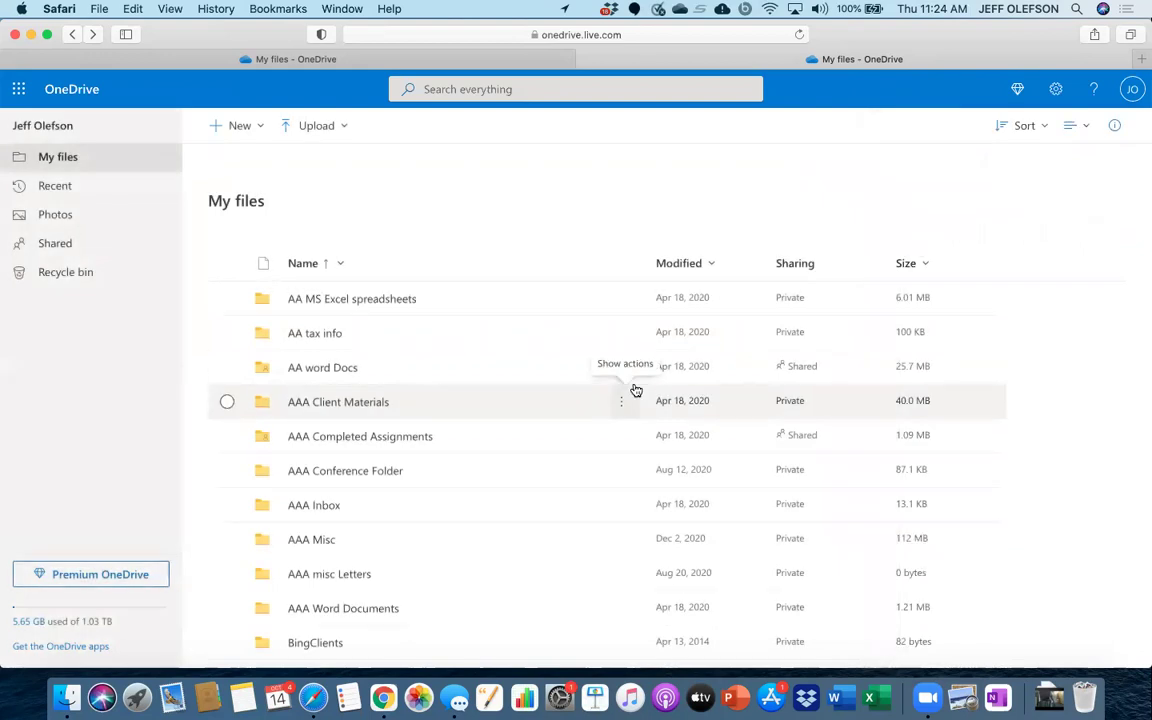
{"action": "scroll", "coordinate": [571, 417], "scroll_direction": "down", "scroll_amount": 10}
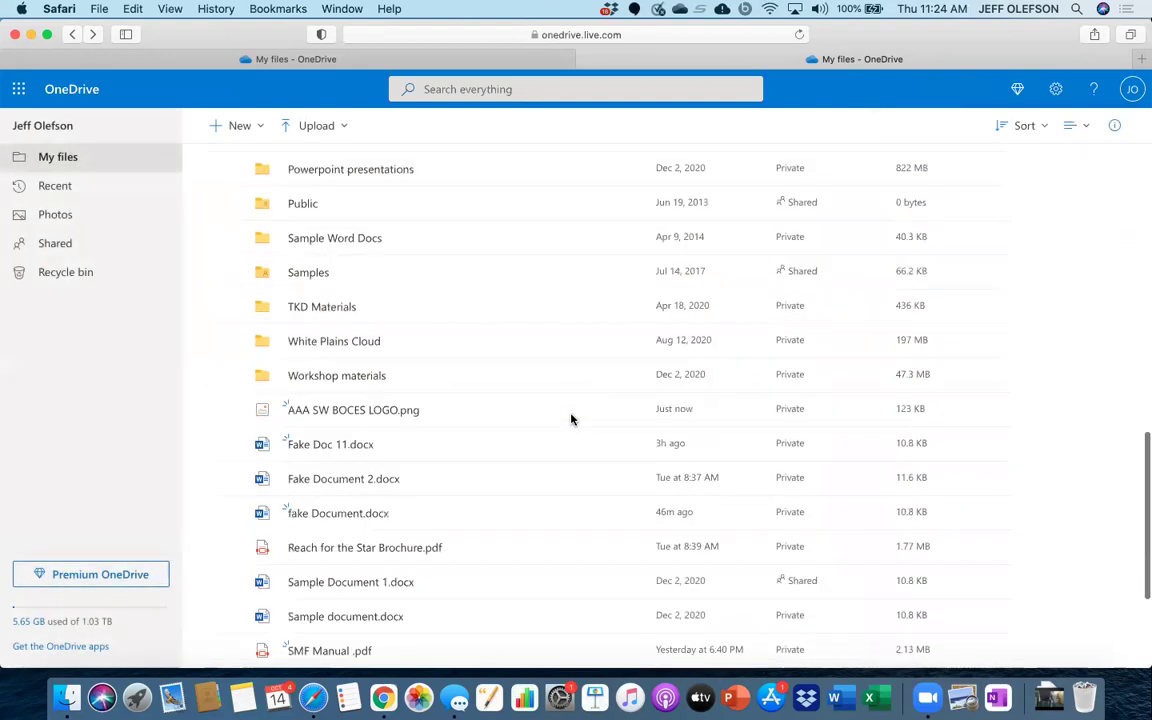
{"action": "scroll", "coordinate": [571, 419], "scroll_direction": "down", "scroll_amount": 3}
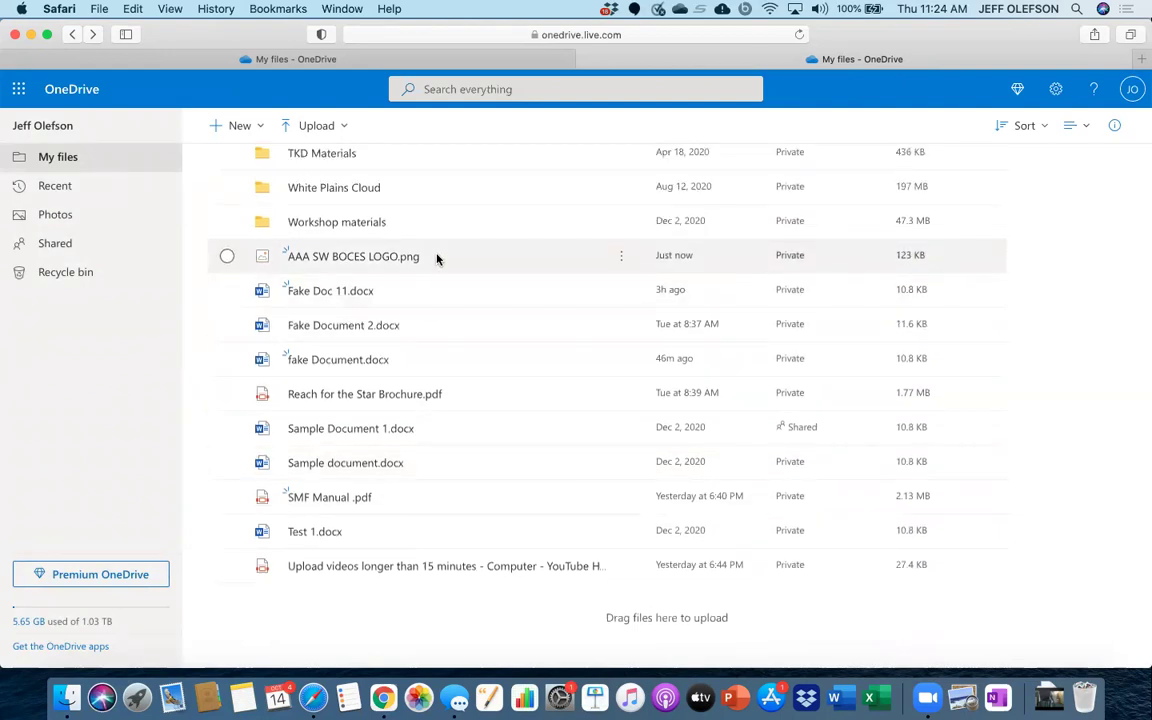
- Open the AA word Docs folder, upload 2078.pdf from the Dropbox folder into it, and check the upload progress
{"action": "scroll", "coordinate": [437, 259], "scroll_direction": "up", "scroll_amount": 10}
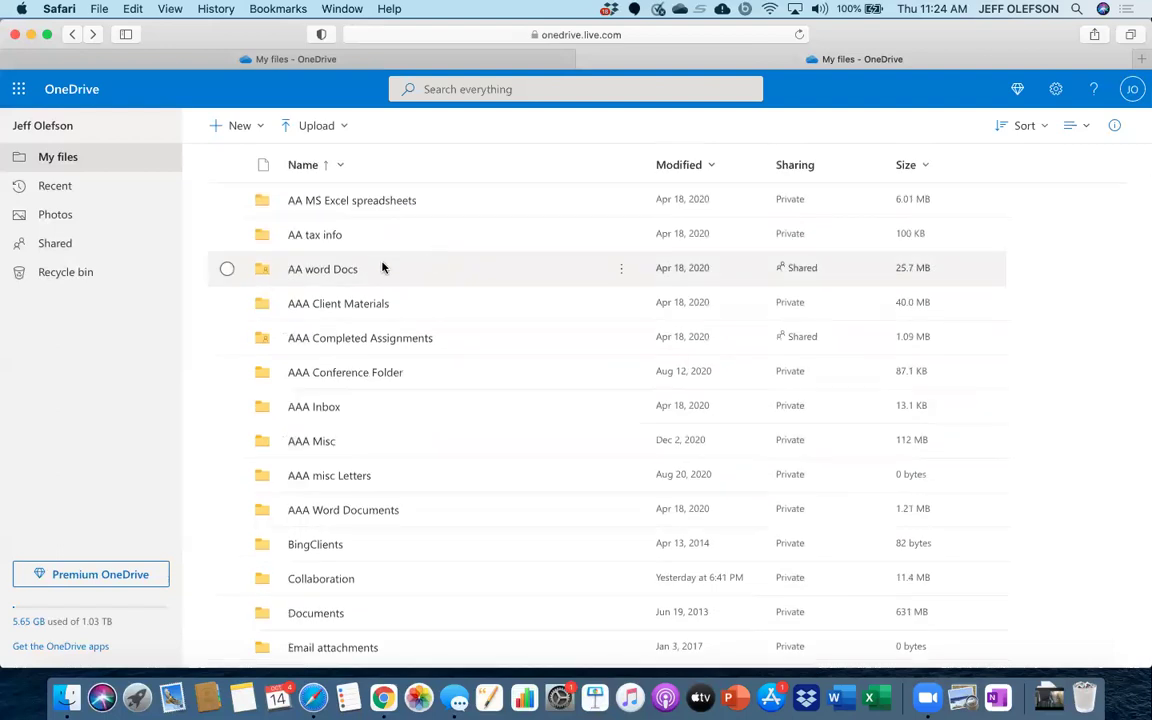
{"action": "left_click", "coordinate": [346, 270]}
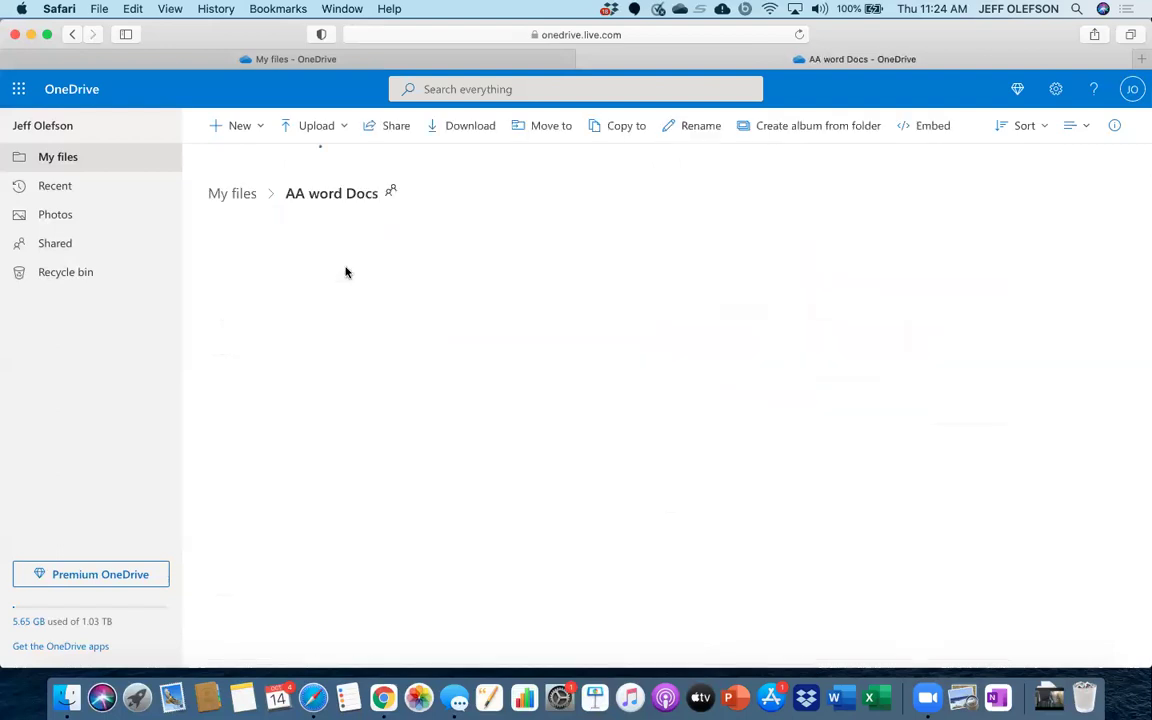
{"action": "left_click", "coordinate": [342, 128]}
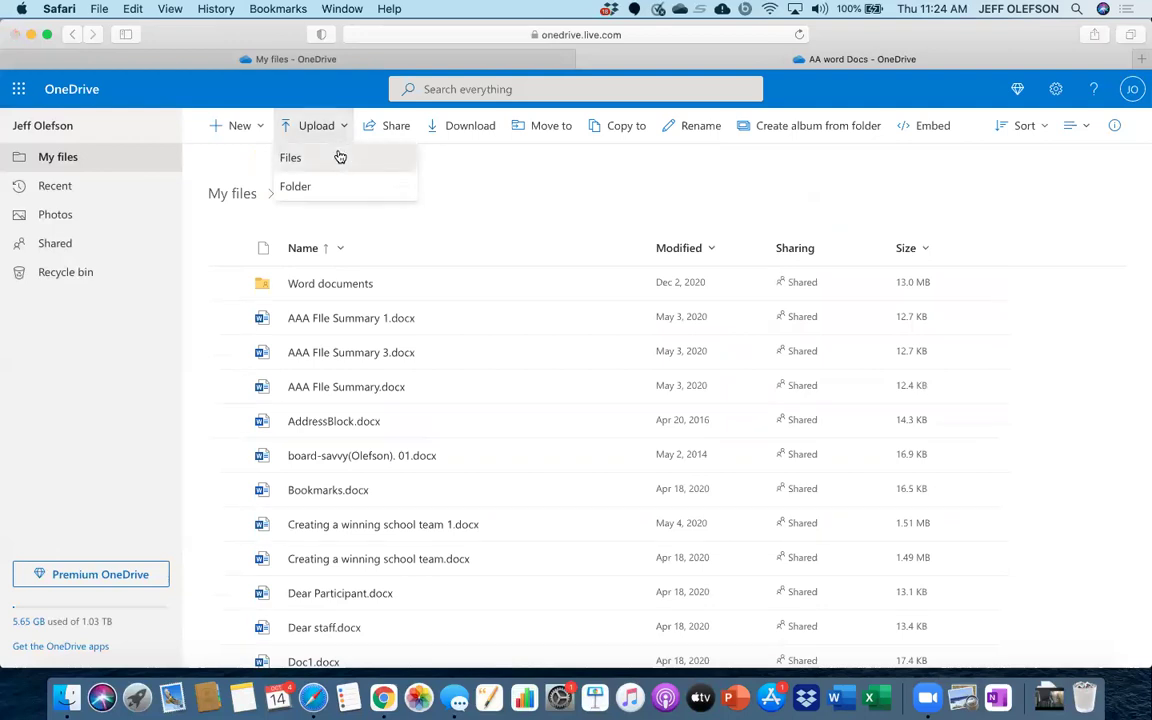
{"action": "left_click", "coordinate": [340, 157]}
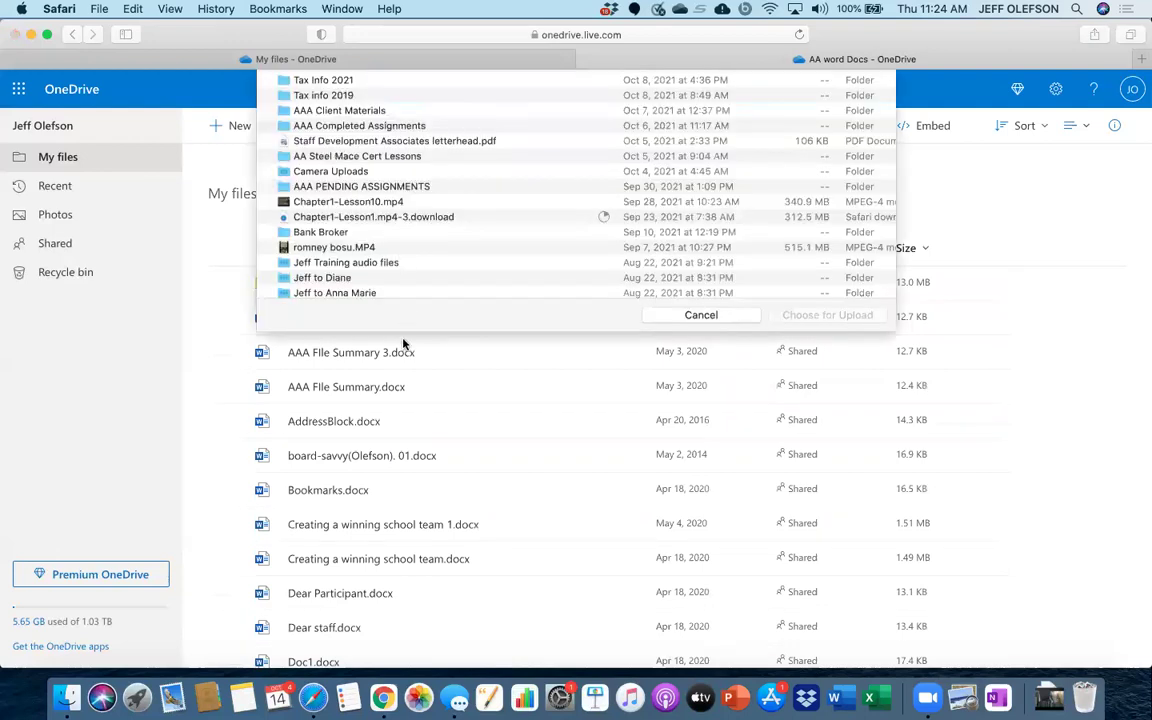
{"action": "scroll", "coordinate": [403, 344], "scroll_direction": "down", "scroll_amount": 10}
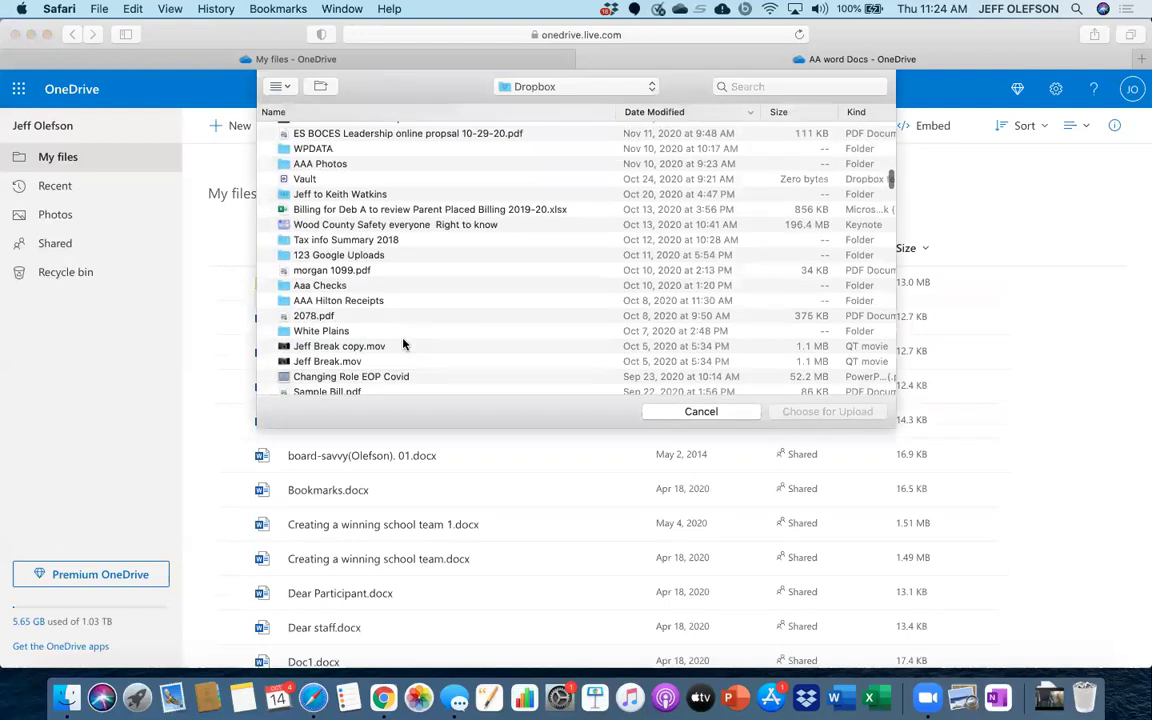
{"action": "scroll", "coordinate": [403, 344], "scroll_direction": "down", "scroll_amount": 5}
{"action": "scroll", "coordinate": [403, 344], "scroll_direction": "up", "scroll_amount": 3}
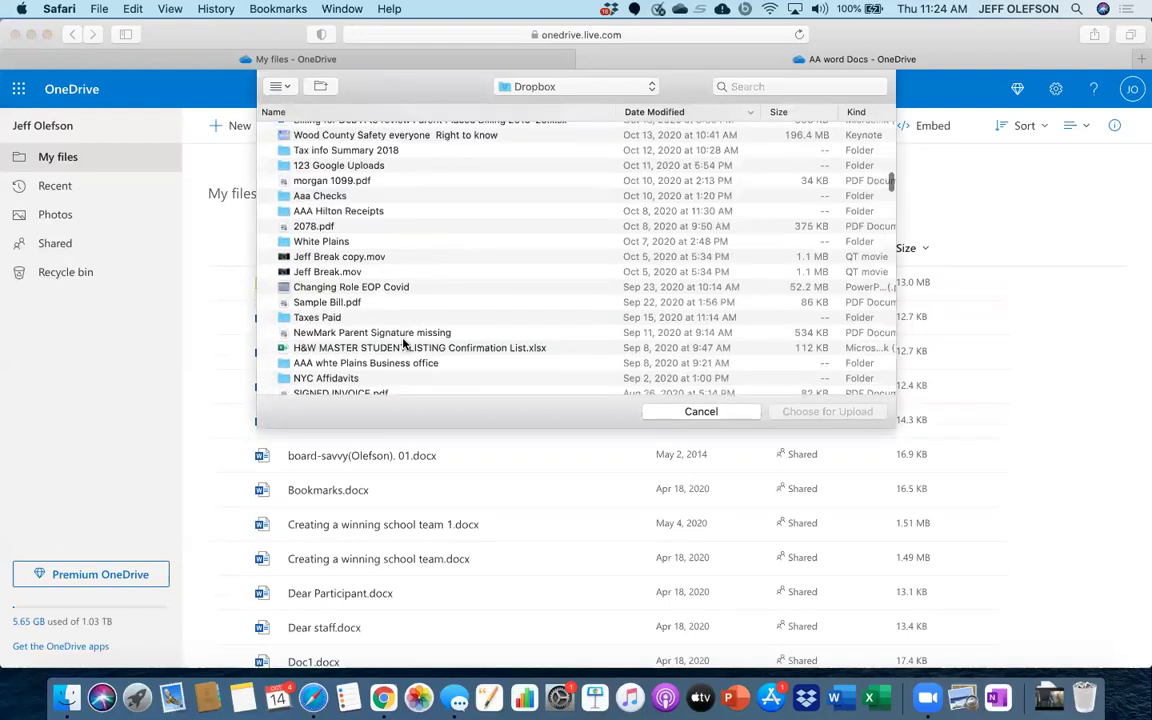
{"action": "left_click", "coordinate": [335, 233]}
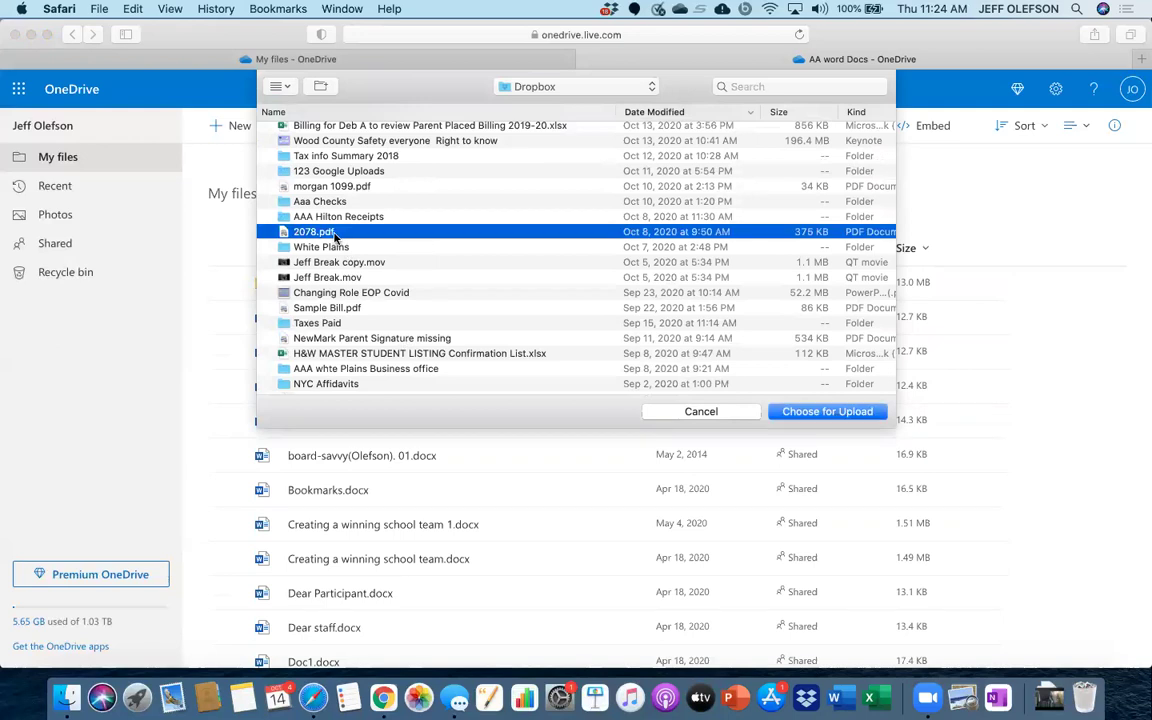
{"action": "left_click", "coordinate": [822, 412]}
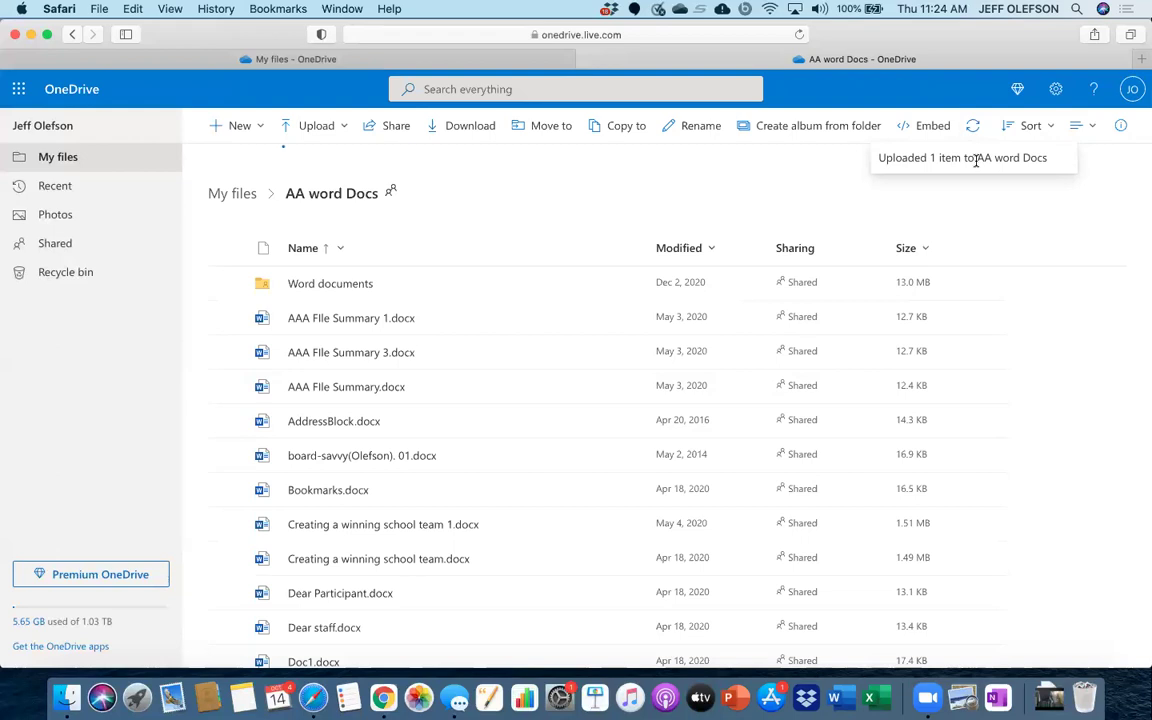
{"action": "left_click", "coordinate": [973, 128]}
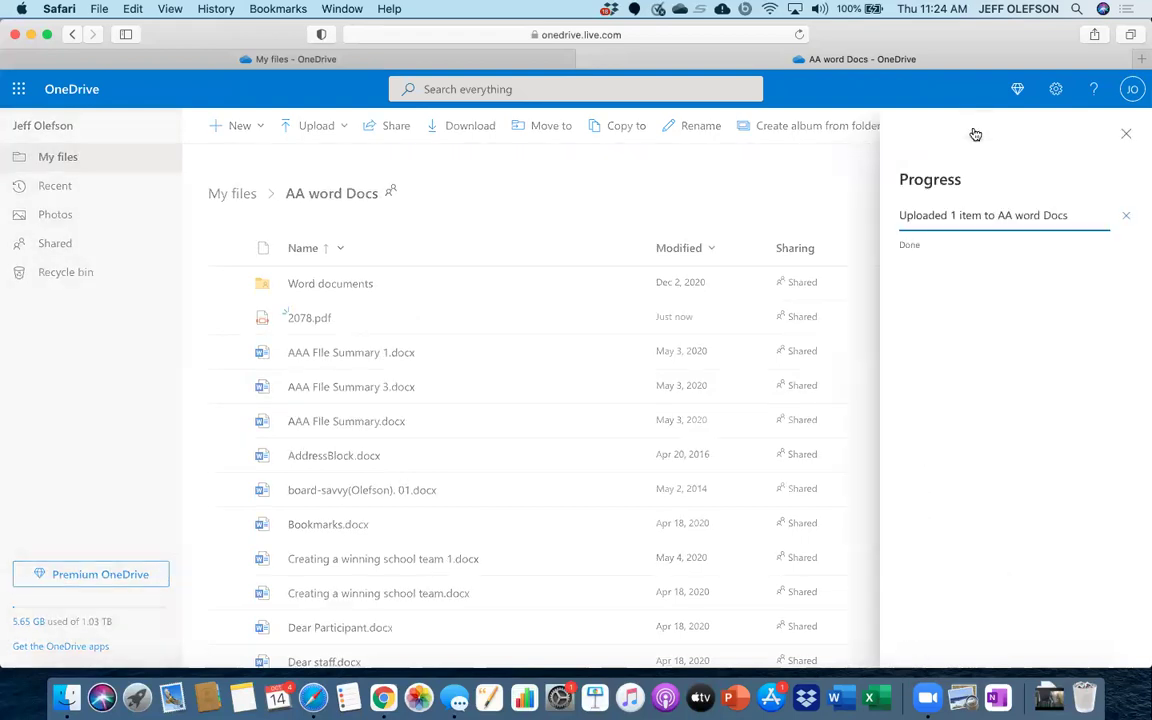
{"action": "left_click", "coordinate": [1125, 134]}
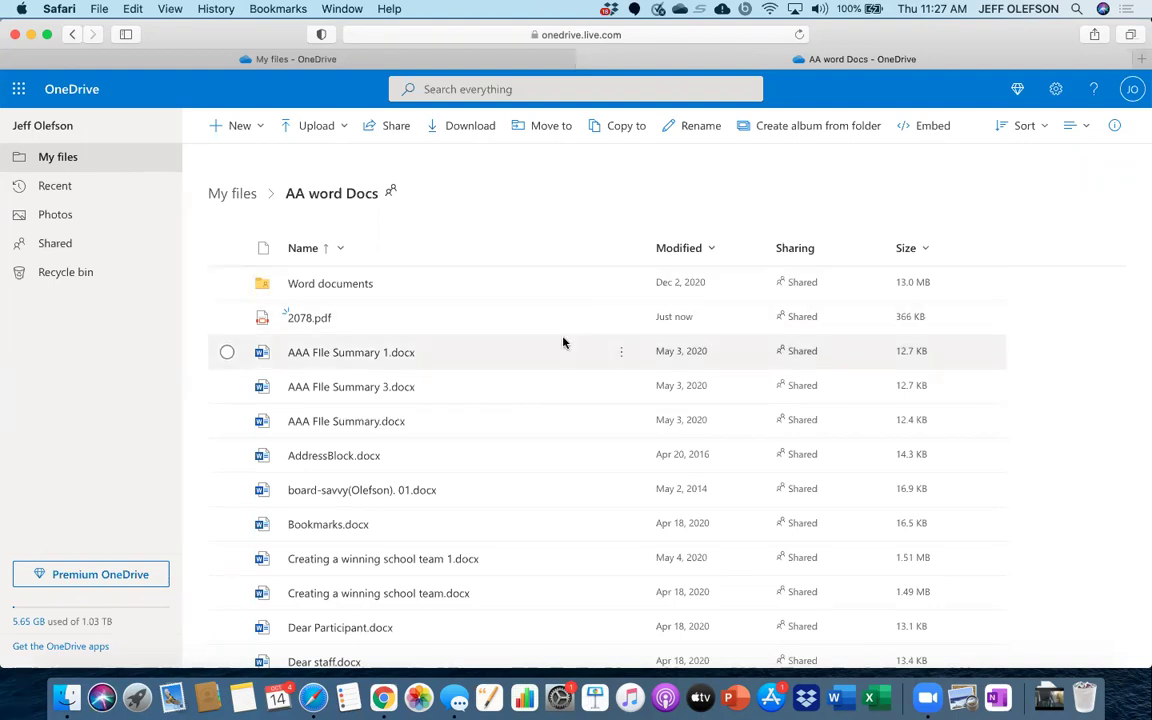
{"action": "scroll", "coordinate": [563, 343], "scroll_direction": "down", "scroll_amount": 2}
{"action": "scroll", "coordinate": [563, 343], "scroll_direction": "up", "scroll_amount": 2}
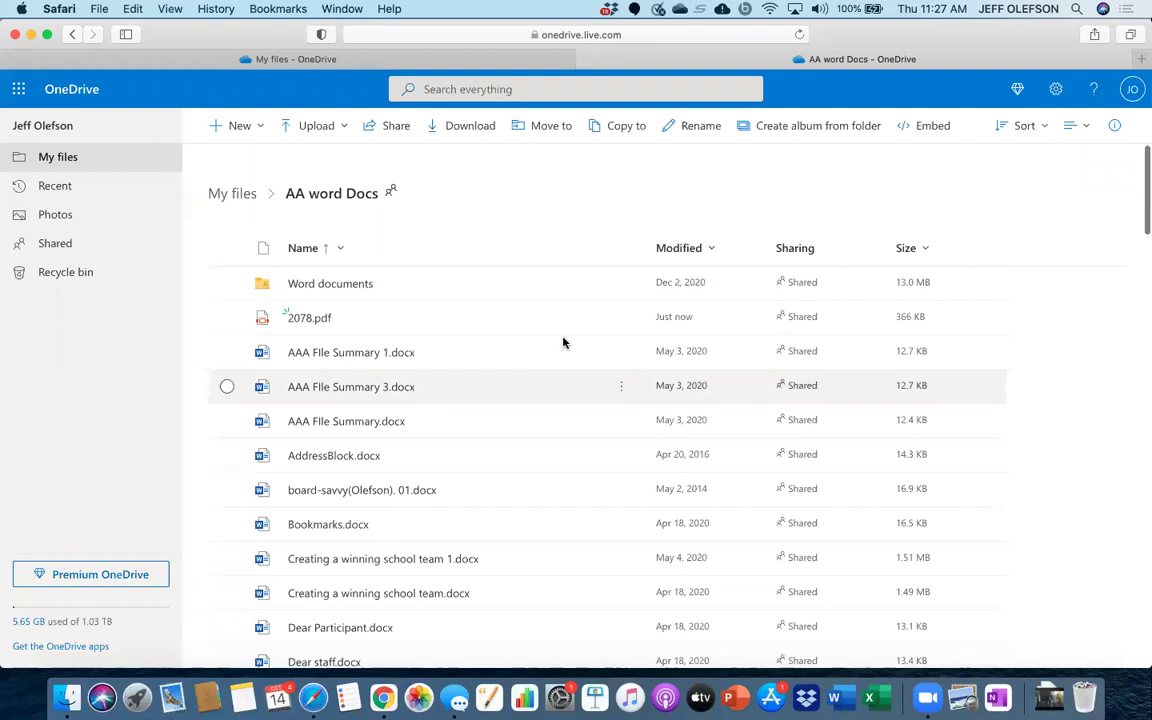
{"action": "left_click", "coordinate": [343, 125]}
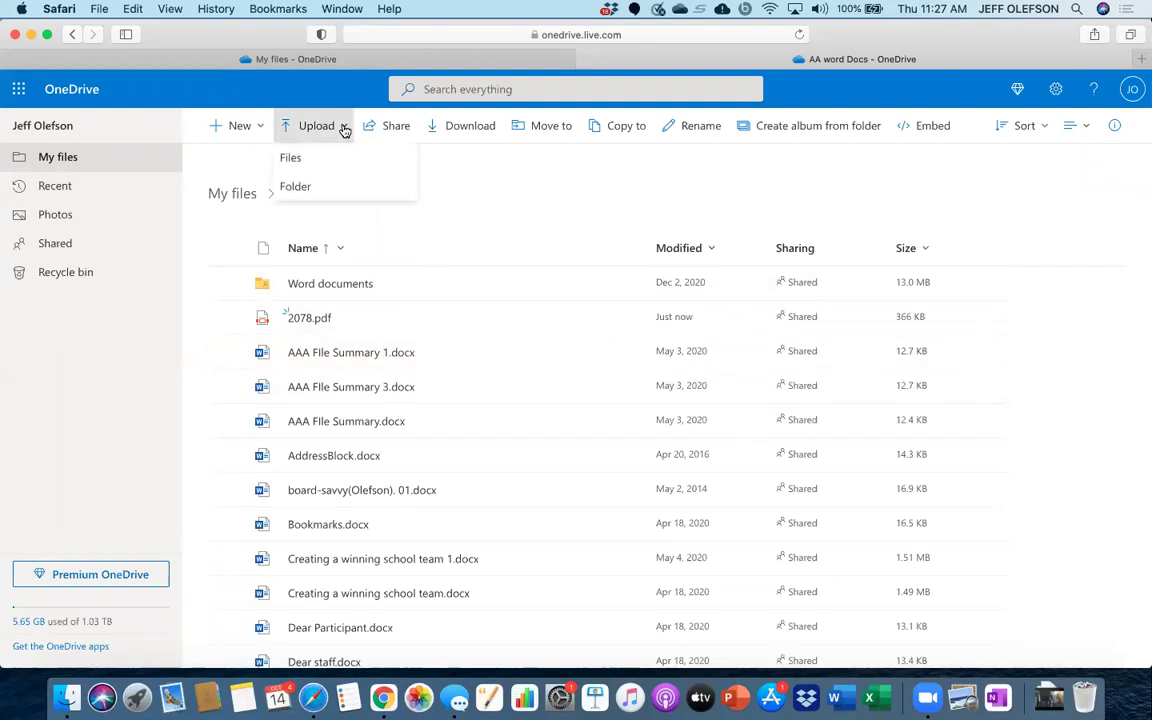
{"action": "left_click", "coordinate": [348, 190]}
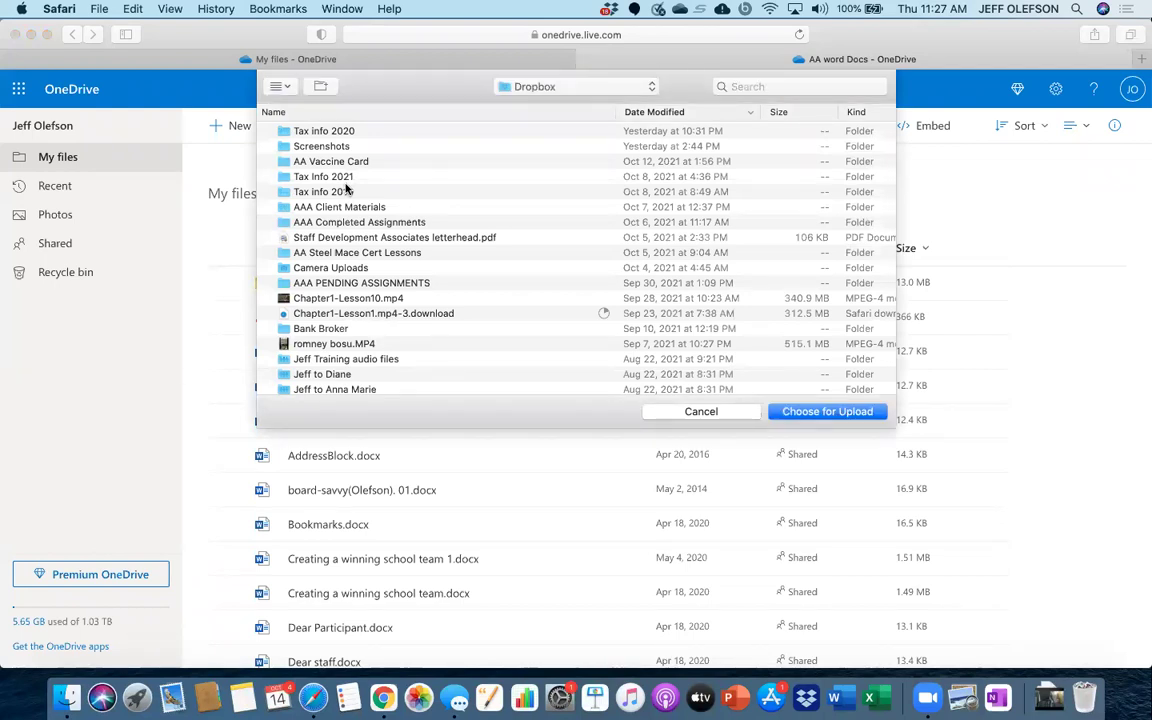
{"action": "left_click", "coordinate": [690, 412]}
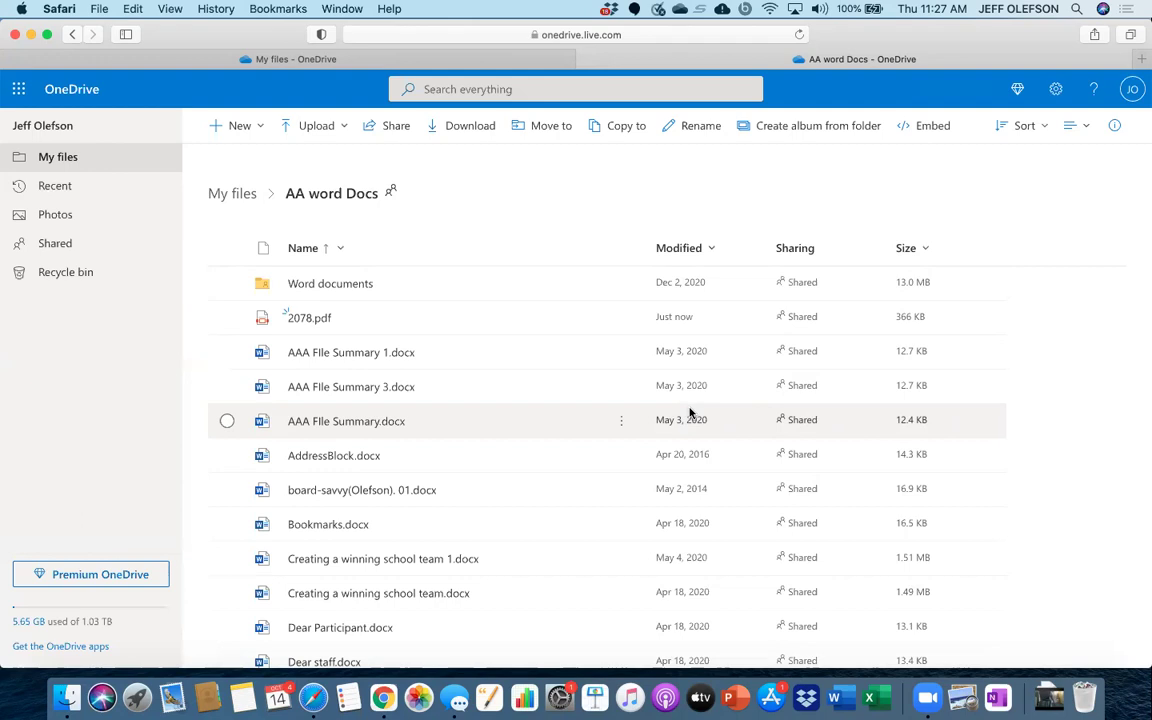
- Switch to Finder, copy 2078.pdf from Dropbox into the Word documents subfolder of AA word Docs in OneDrive, and close the Finder window
{"action": "left_click", "coordinate": [66, 686]}
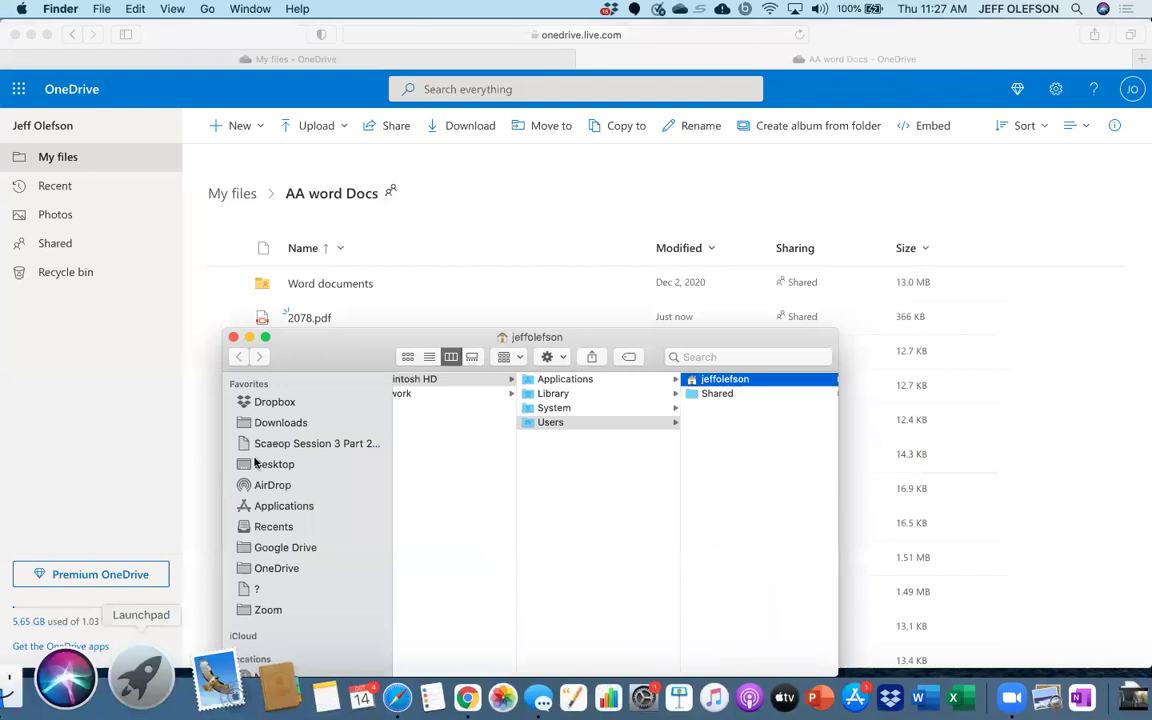
{"action": "left_click", "coordinate": [285, 403]}
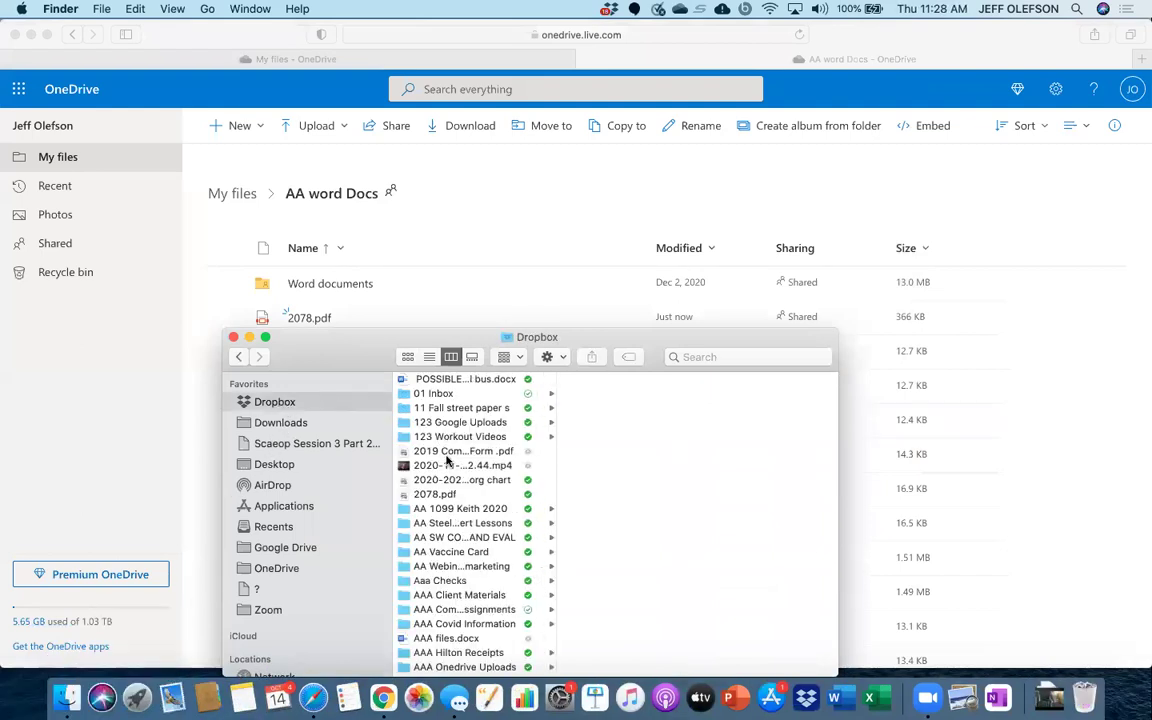
{"action": "scroll", "coordinate": [437, 518], "scroll_direction": "down", "scroll_amount": 5}
{"action": "scroll", "coordinate": [437, 518], "scroll_direction": "down", "scroll_amount": 3}
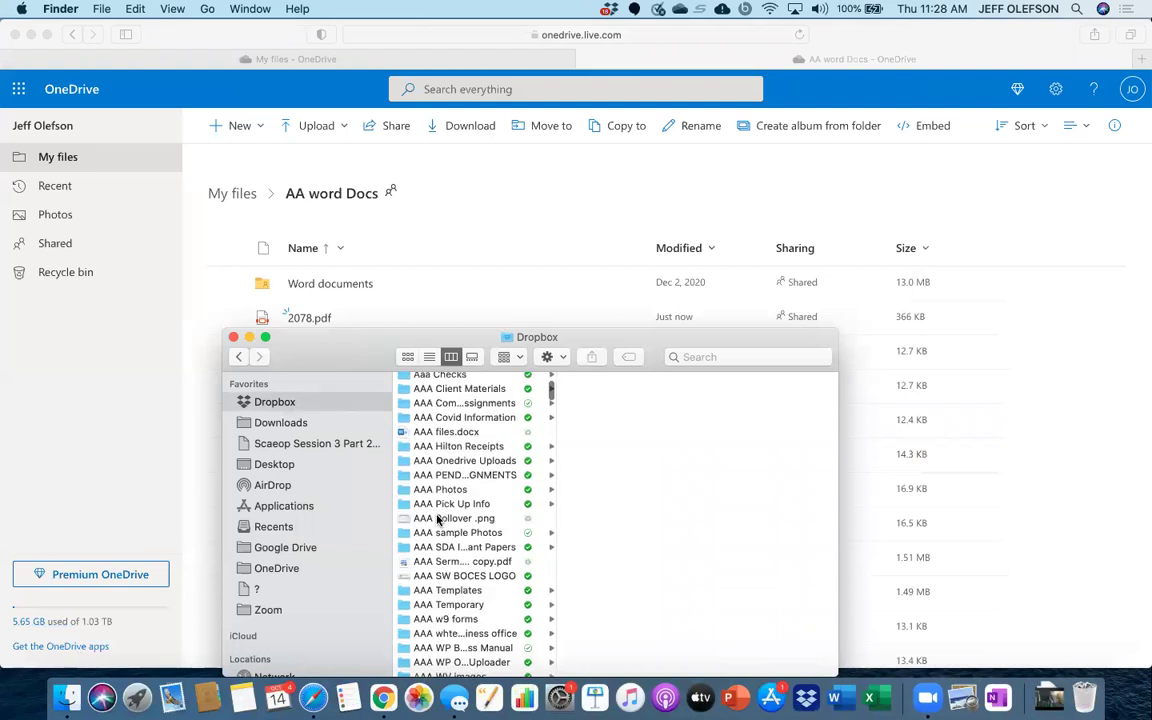
{"action": "scroll", "coordinate": [437, 518], "scroll_direction": "up", "scroll_amount": 5}
{"action": "left_click", "coordinate": [445, 410]}
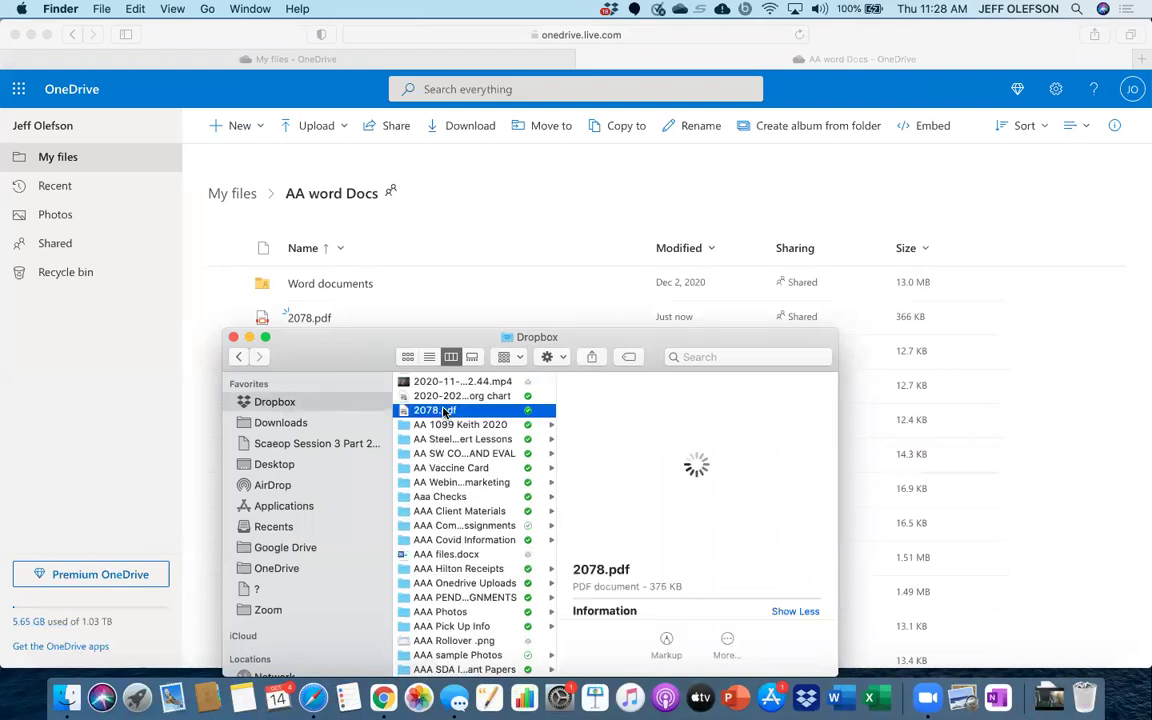
{"action": "left_click_drag", "start_coordinate": [445, 412], "coordinate": [499, 287]}
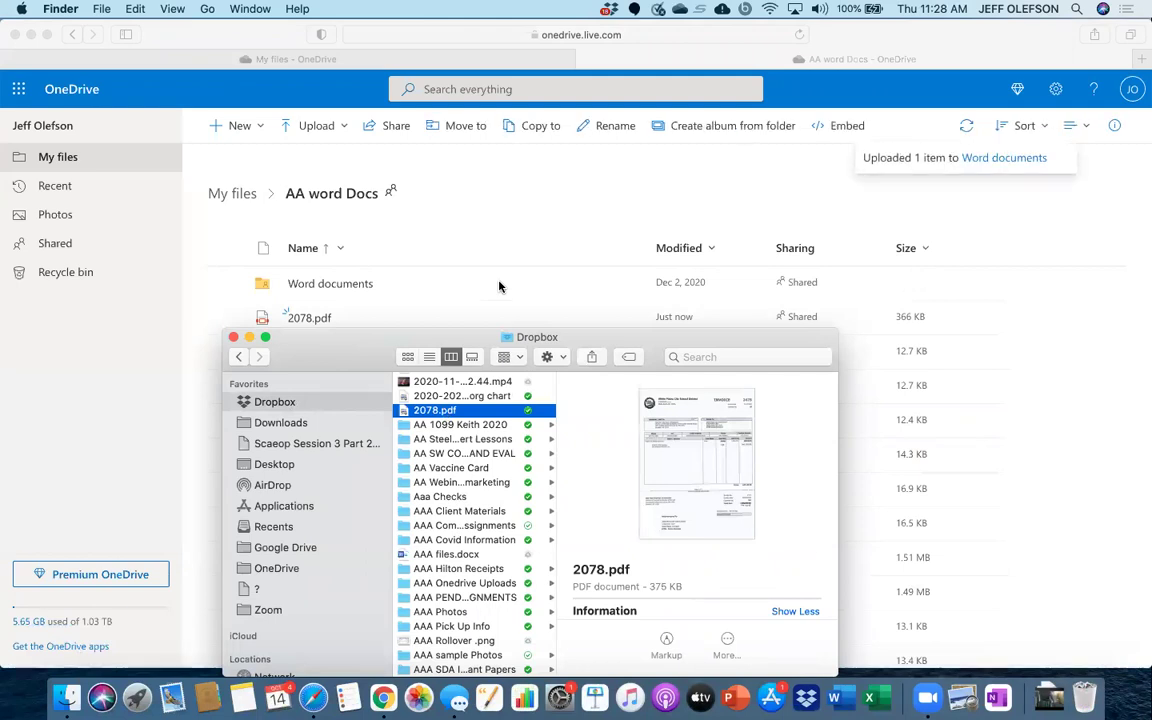
{"action": "left_click", "coordinate": [234, 338]}
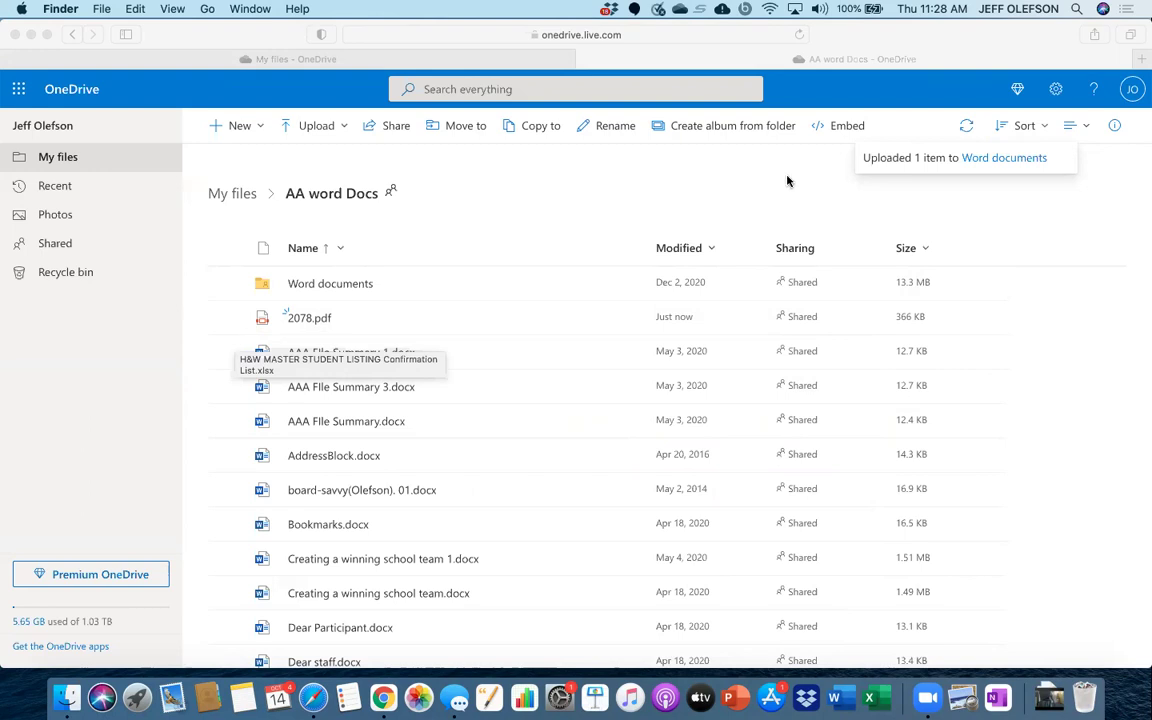
{"action": "left_click", "coordinate": [955, 160]}
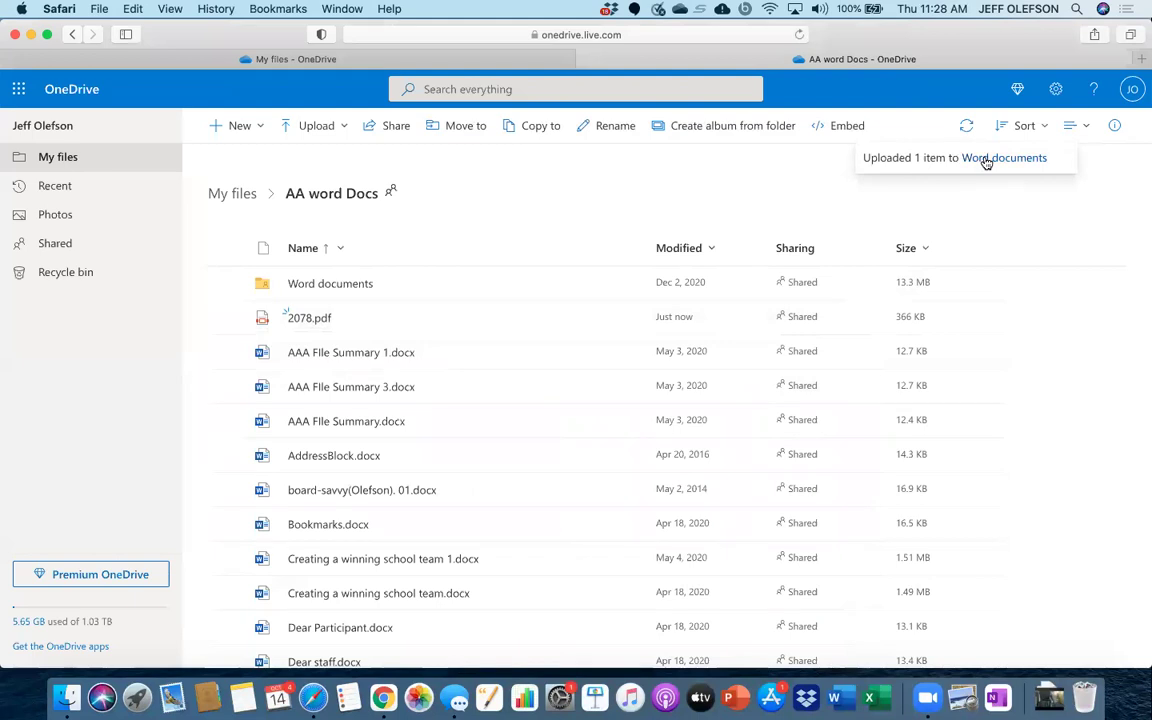
- Open the Word documents folder to check the uploaded 2078.pdf, and return to My files
{"action": "left_click", "coordinate": [985, 159]}
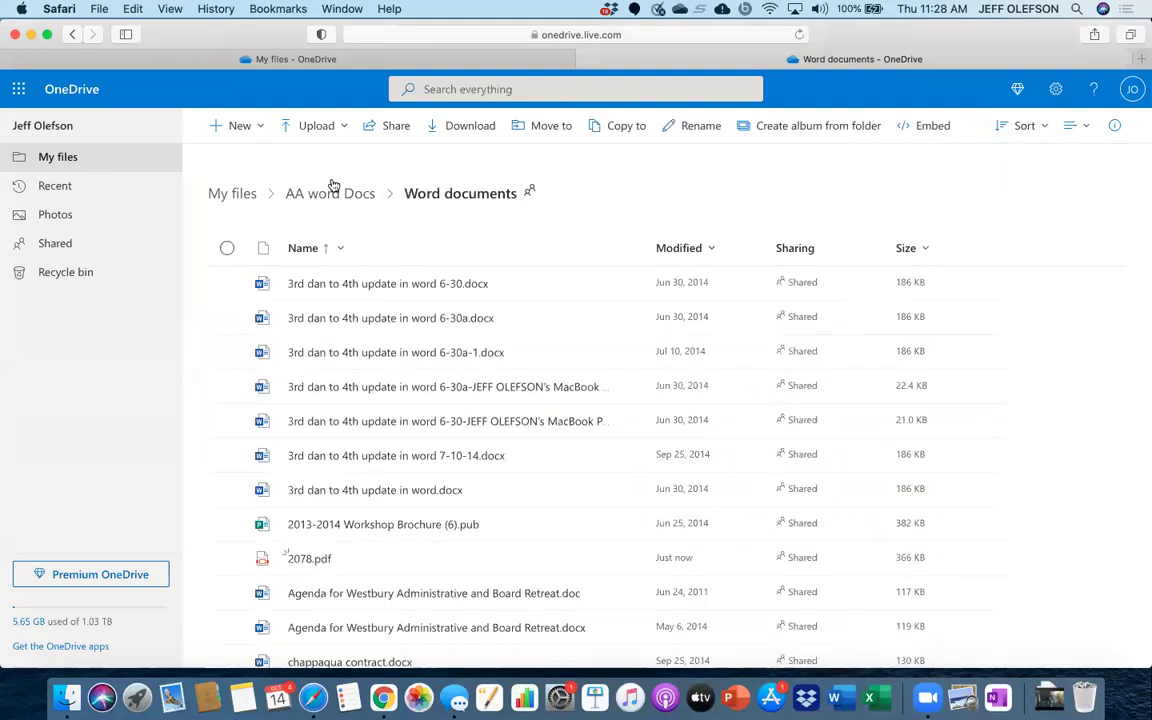
{"action": "left_click", "coordinate": [79, 157]}
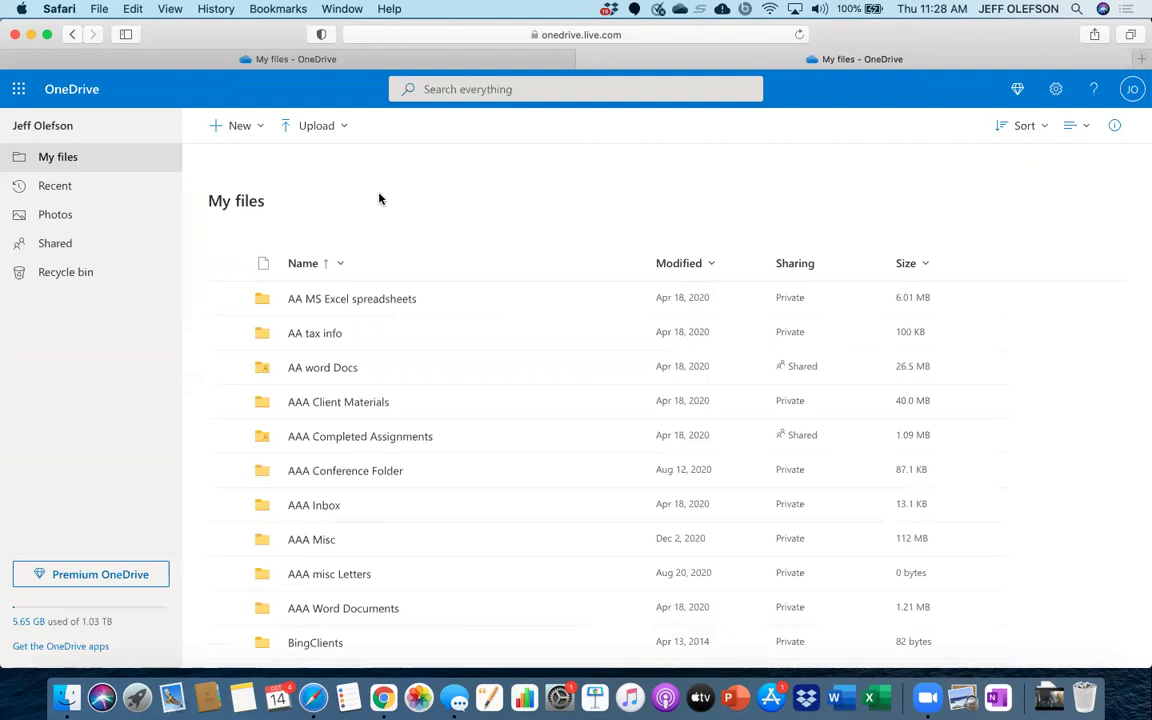
- Examine the kinds of new items that can be created in My files and the available Microsoft 365 apps
{"action": "left_click", "coordinate": [259, 128]}
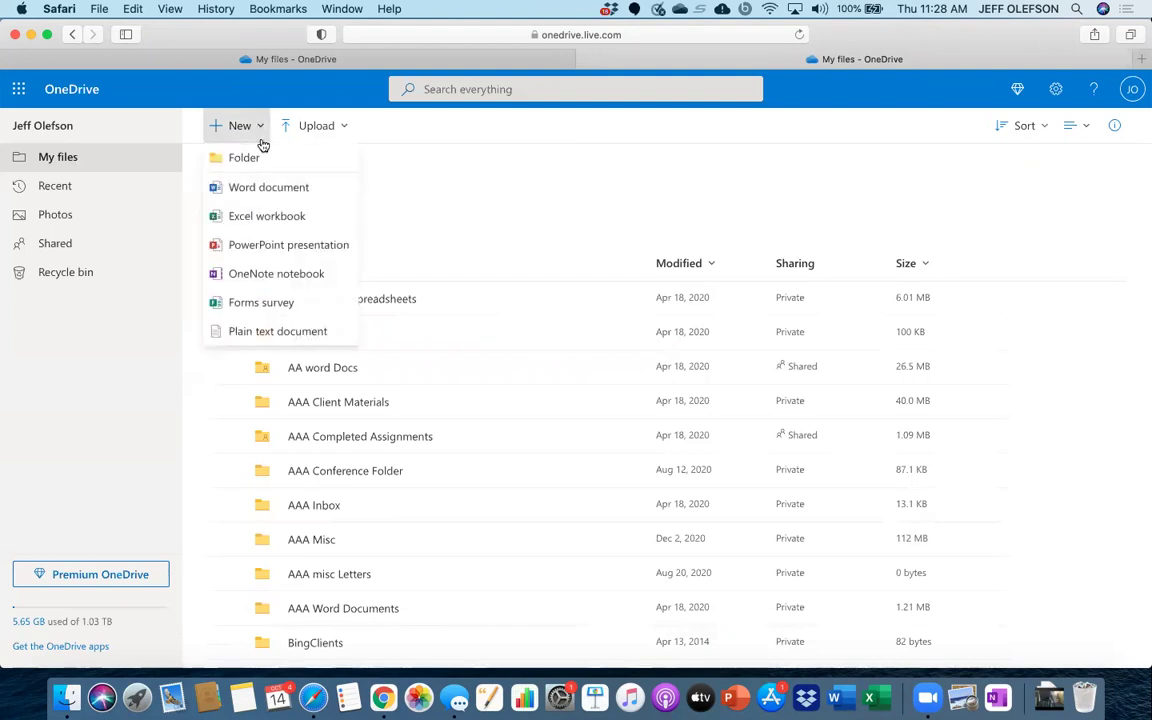
{"action": "left_click", "coordinate": [422, 222]}
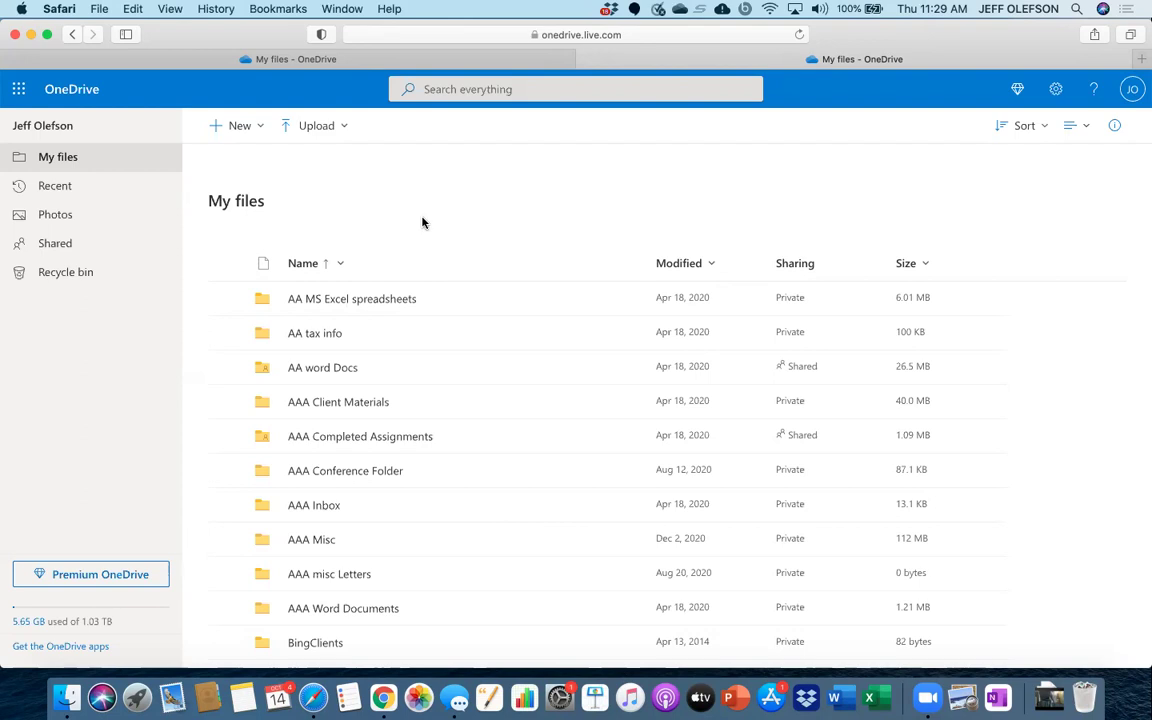
{"action": "left_click", "coordinate": [19, 90]}
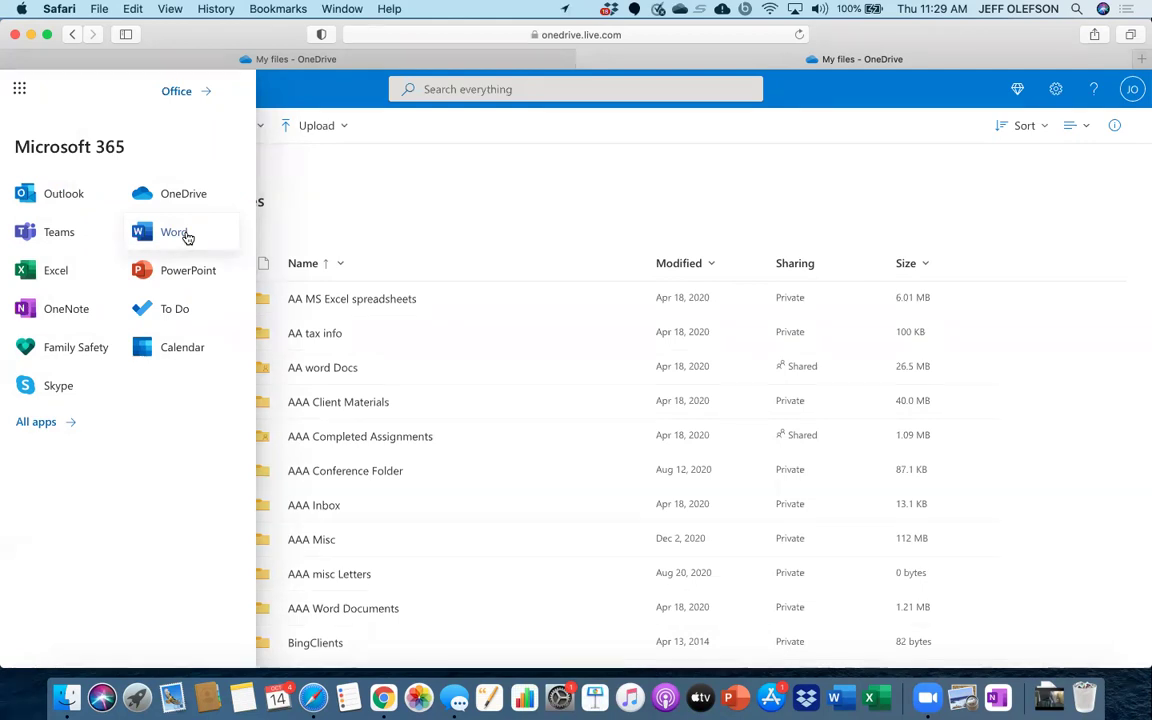
{"action": "left_click", "coordinate": [330, 197]}
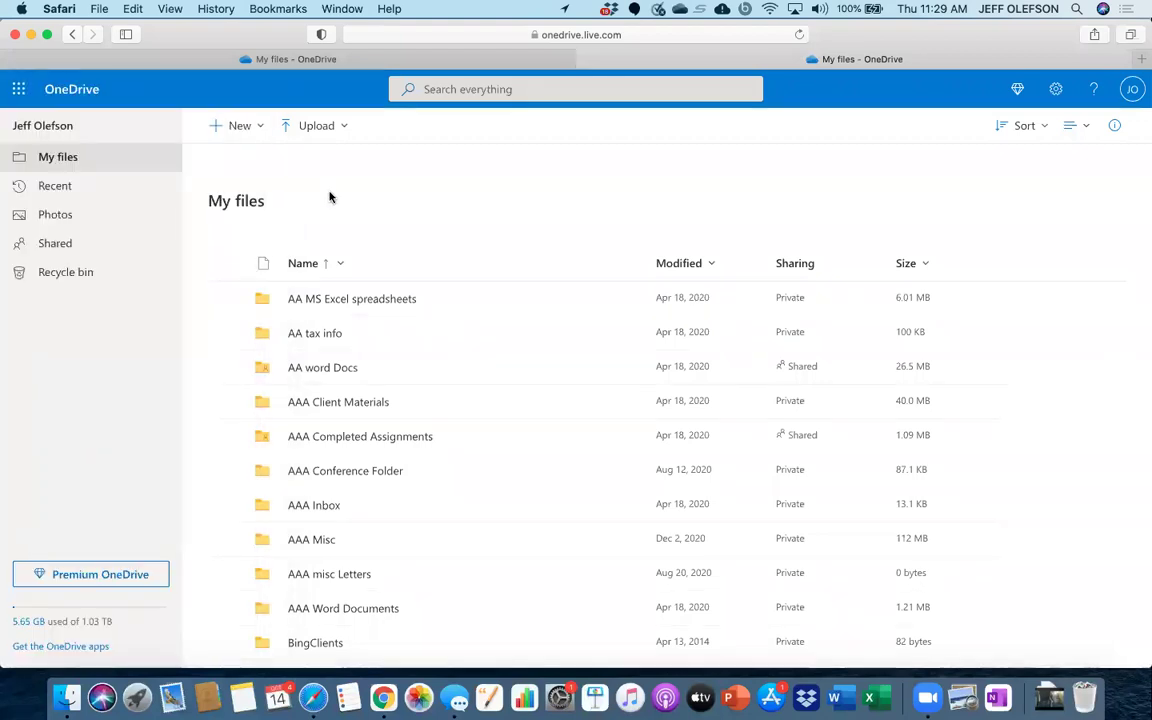
{"action": "left_click", "coordinate": [262, 128]}
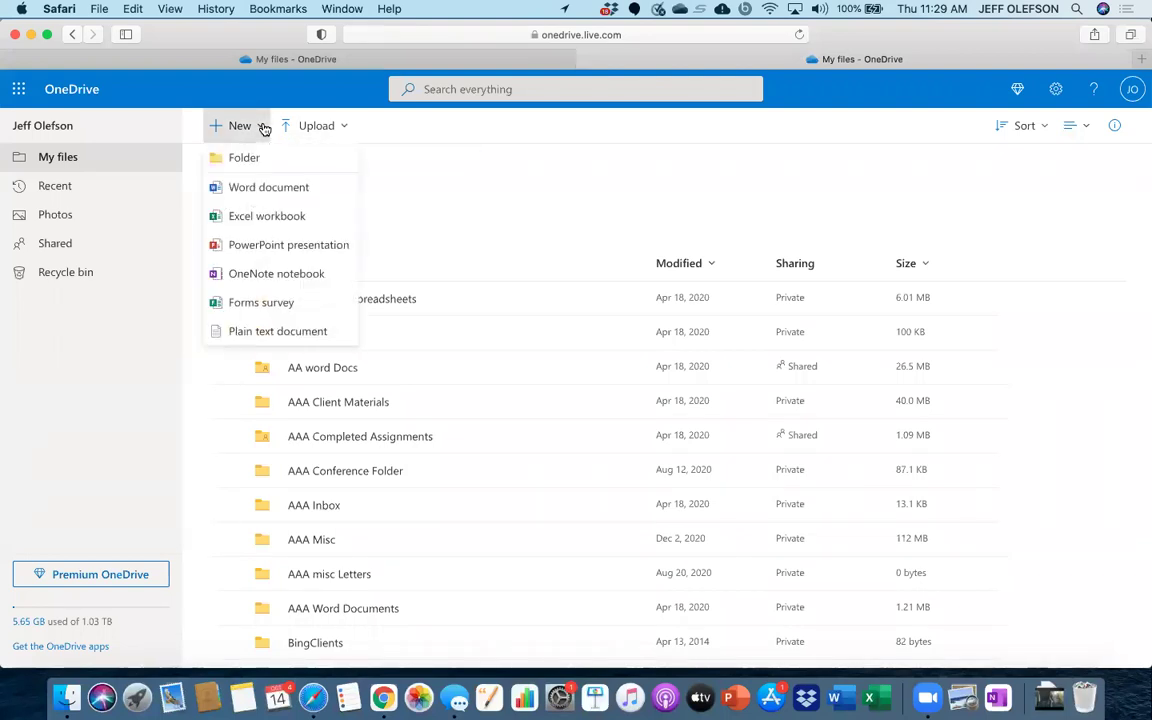
{"action": "left_click", "coordinate": [262, 189]}
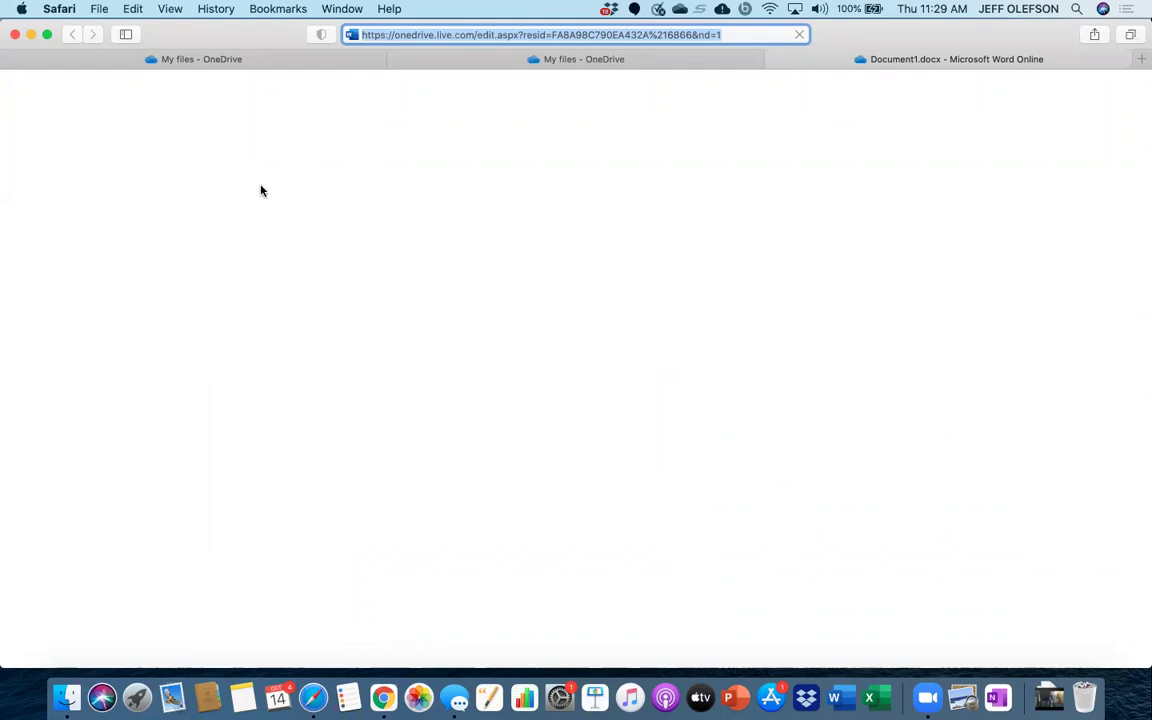
{"action": "left_click", "coordinate": [774, 60]}
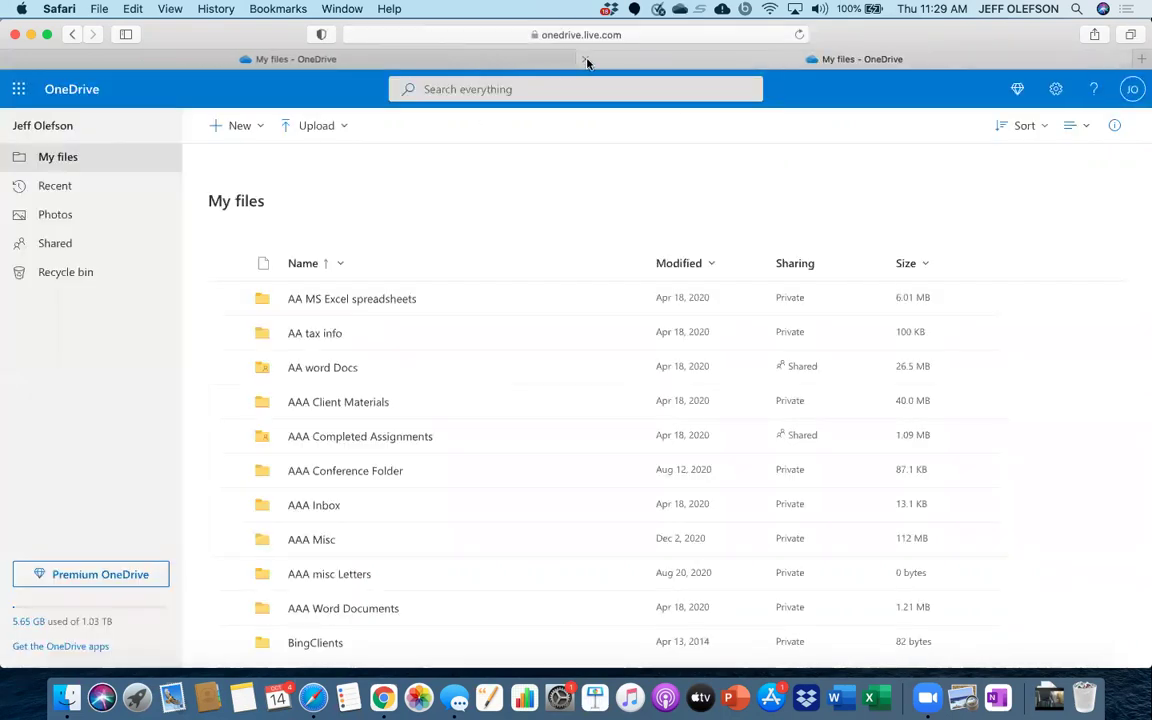
- Create a new Word document in My files and enter the text "The Rain in spain"
{"action": "left_click", "coordinate": [261, 128]}
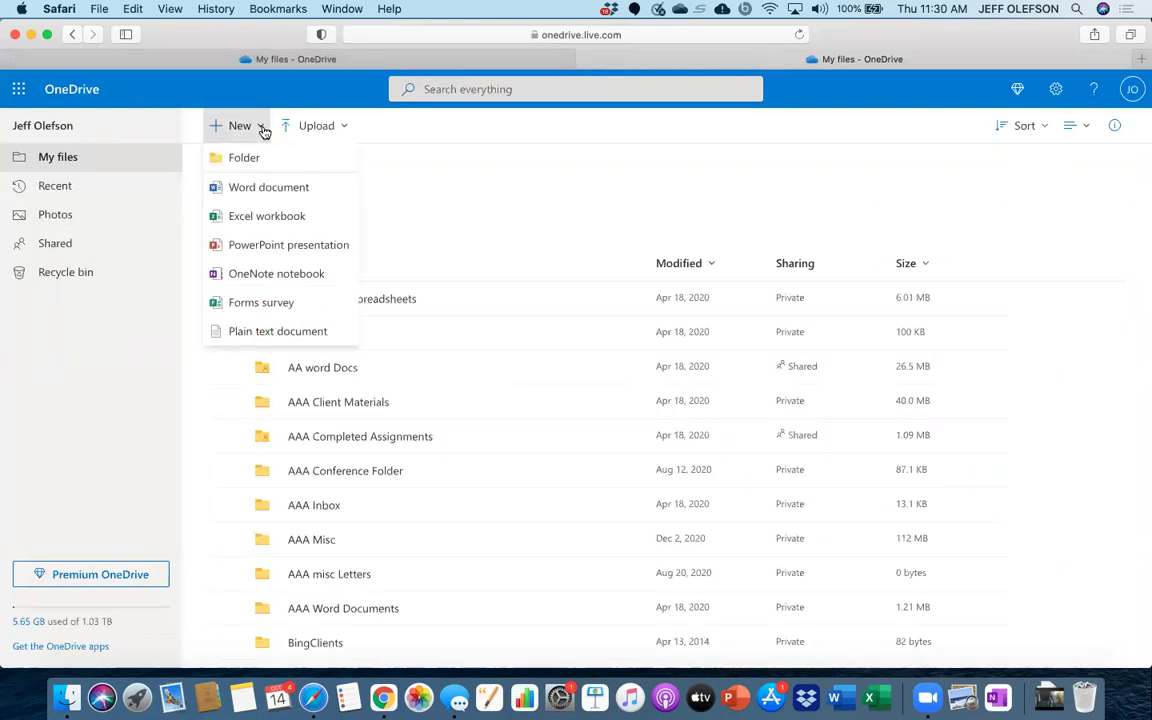
{"action": "left_click", "coordinate": [264, 190]}
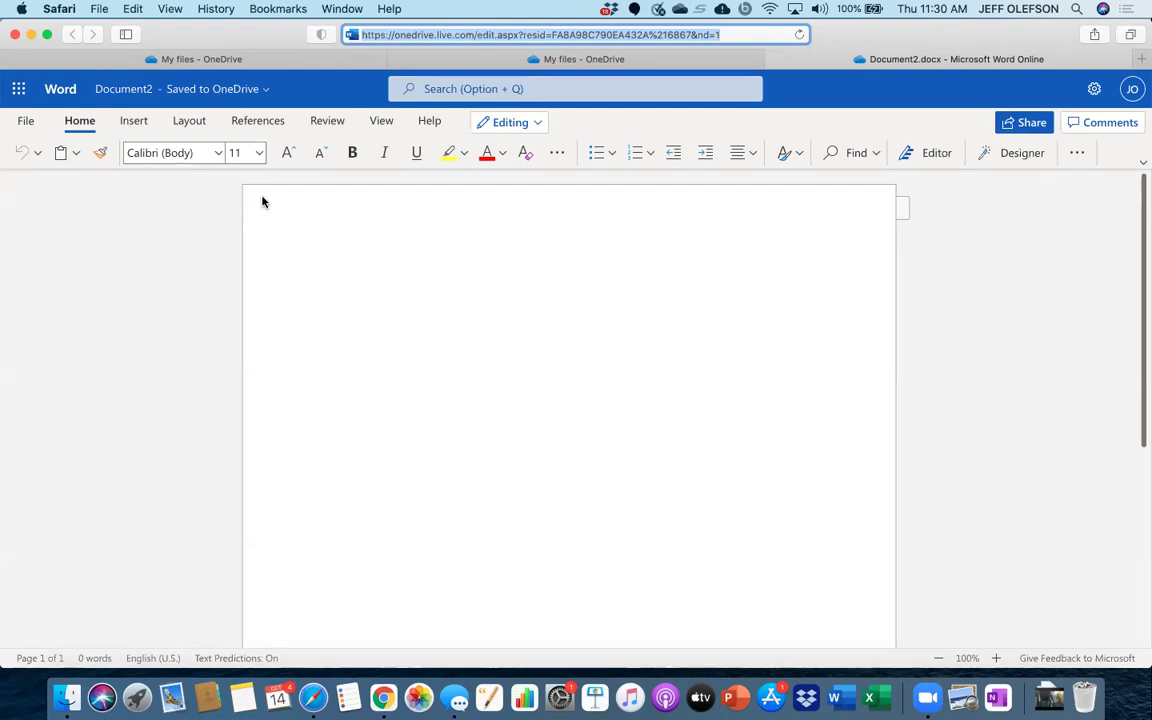
{"action": "left_click", "coordinate": [262, 202]}
{"action": "type", "text": "The"}
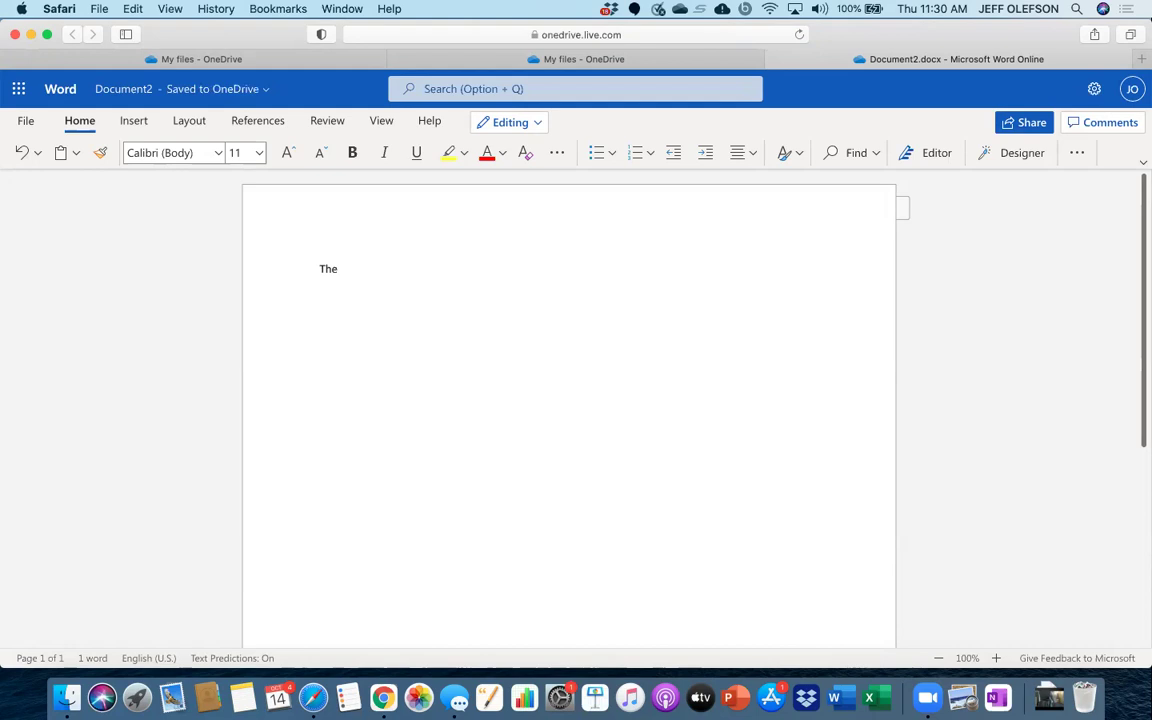
{"action": "type", "text": "Rain in s"}
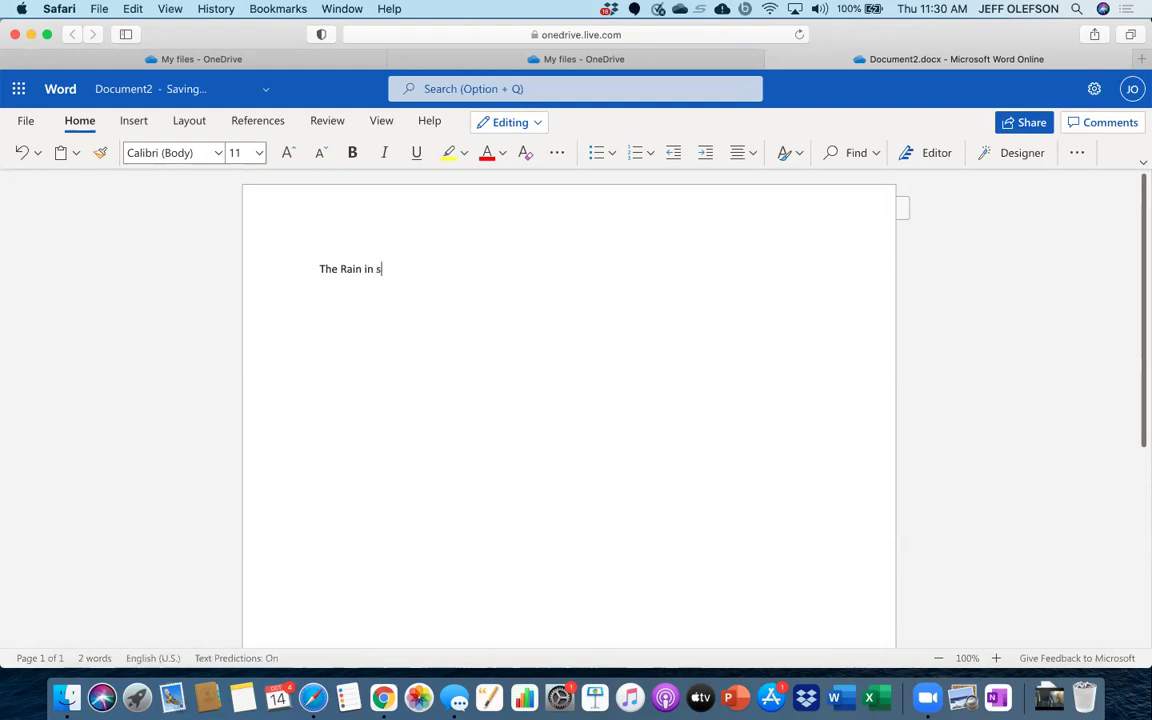
{"action": "type", "text": "pain"}
- Rename the new Word document as Fake Document
{"action": "left_click", "coordinate": [138, 91]}
{"action": "left_click", "coordinate": [113, 159]}
{"action": "key", "text": "BackSpace"}
{"action": "key", "text": "BackSpace"}
{"action": "key", "text": "BackSpace"}
{"action": "key", "text": "BackSpace"}
{"action": "key", "text": "BackSpace"}
{"action": "key", "text": "BackSpace"}
{"action": "key", "text": "BackSpace"}
{"action": "key", "text": "BackSpace"}
{"action": "key", "text": "BackSpace"}
{"action": "type", "text": "F"}
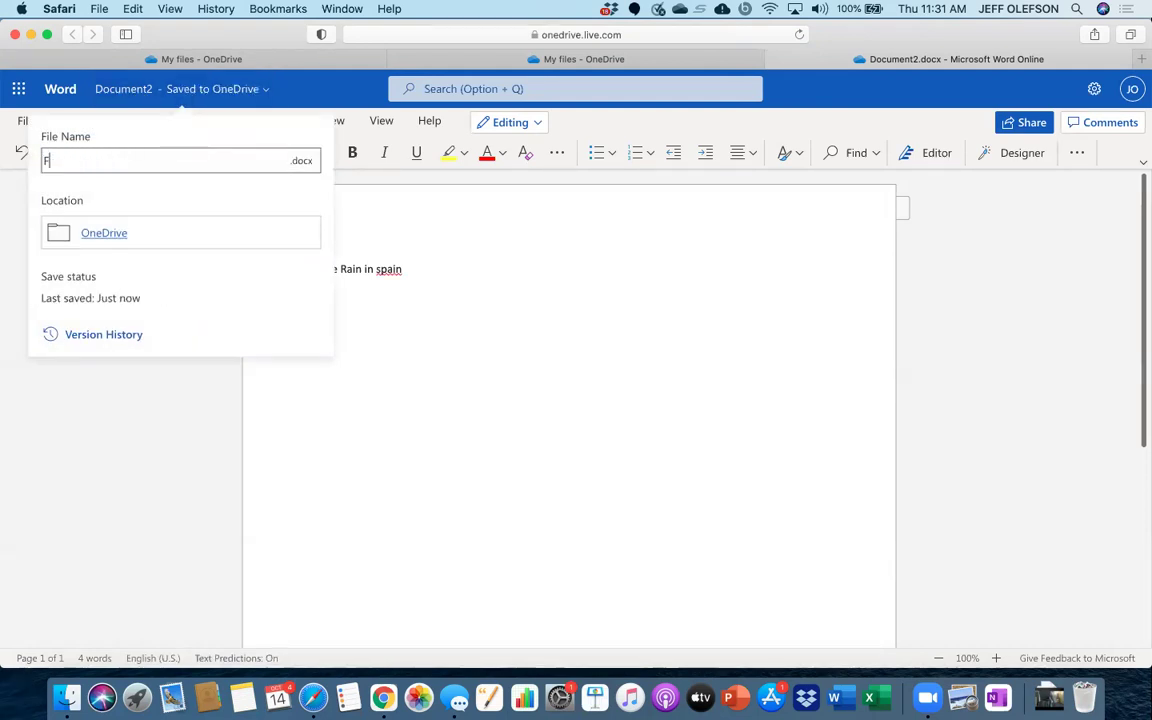
{"action": "type", "text": "ake Document"}
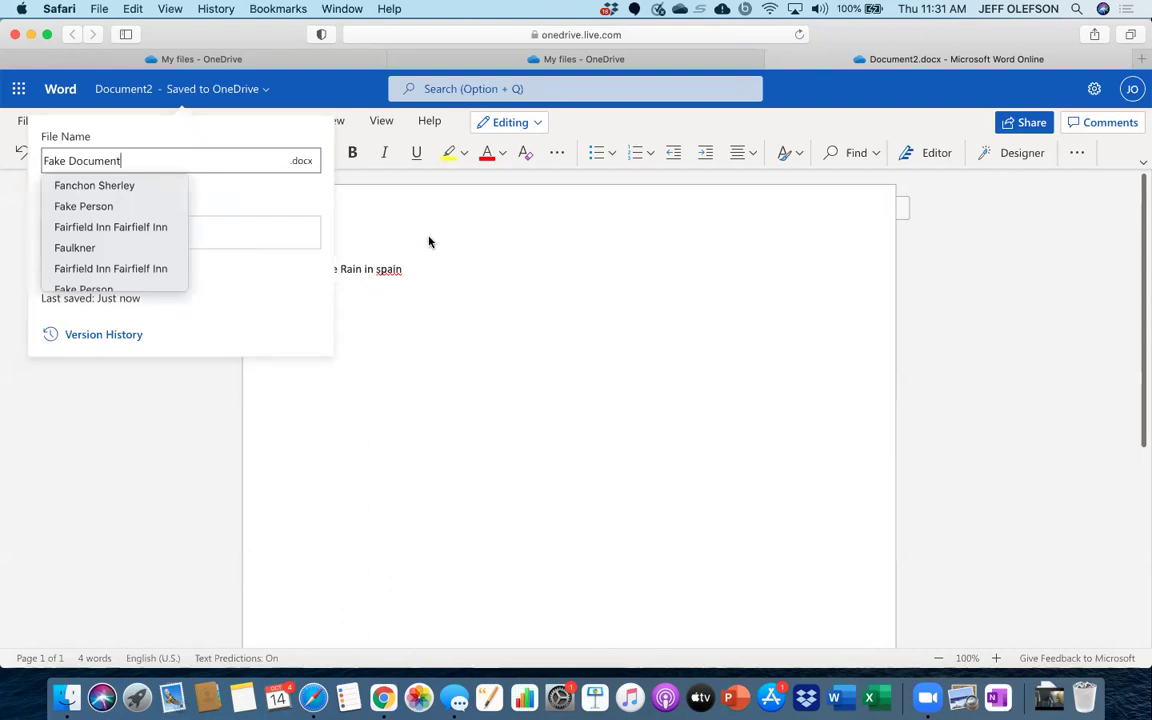
{"action": "key", "text": "Return"}
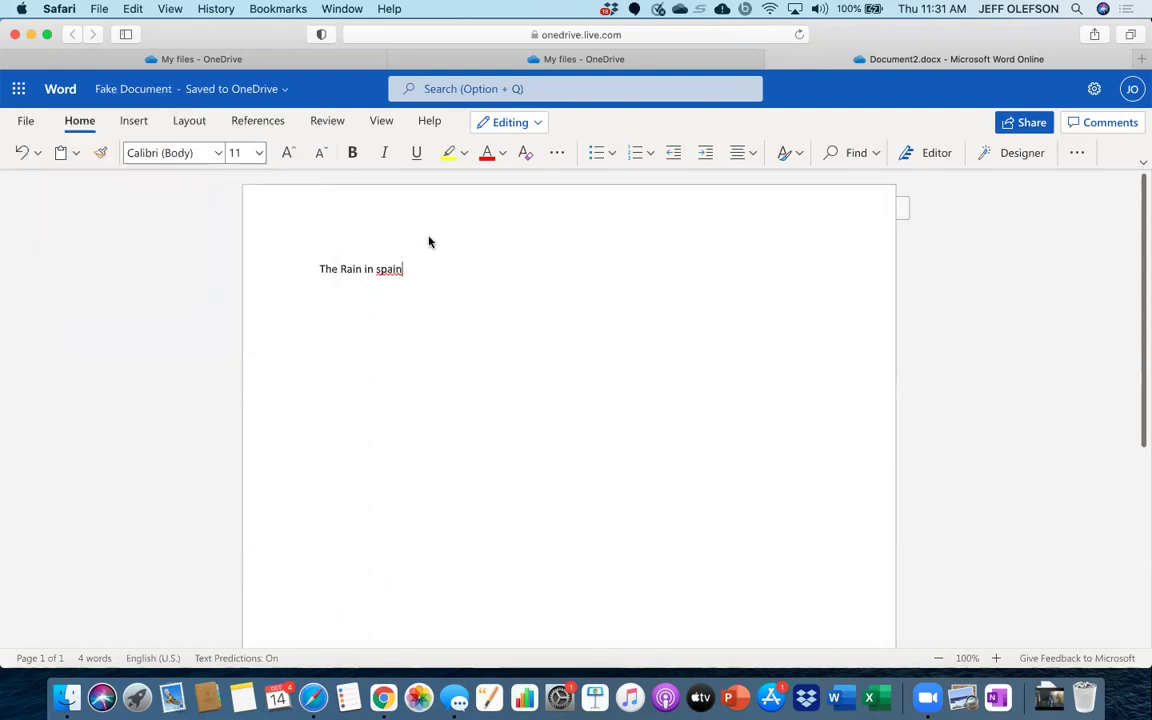
- Check Fake Document's save location and add a period at the end of its sentence
{"action": "left_click", "coordinate": [181, 91]}
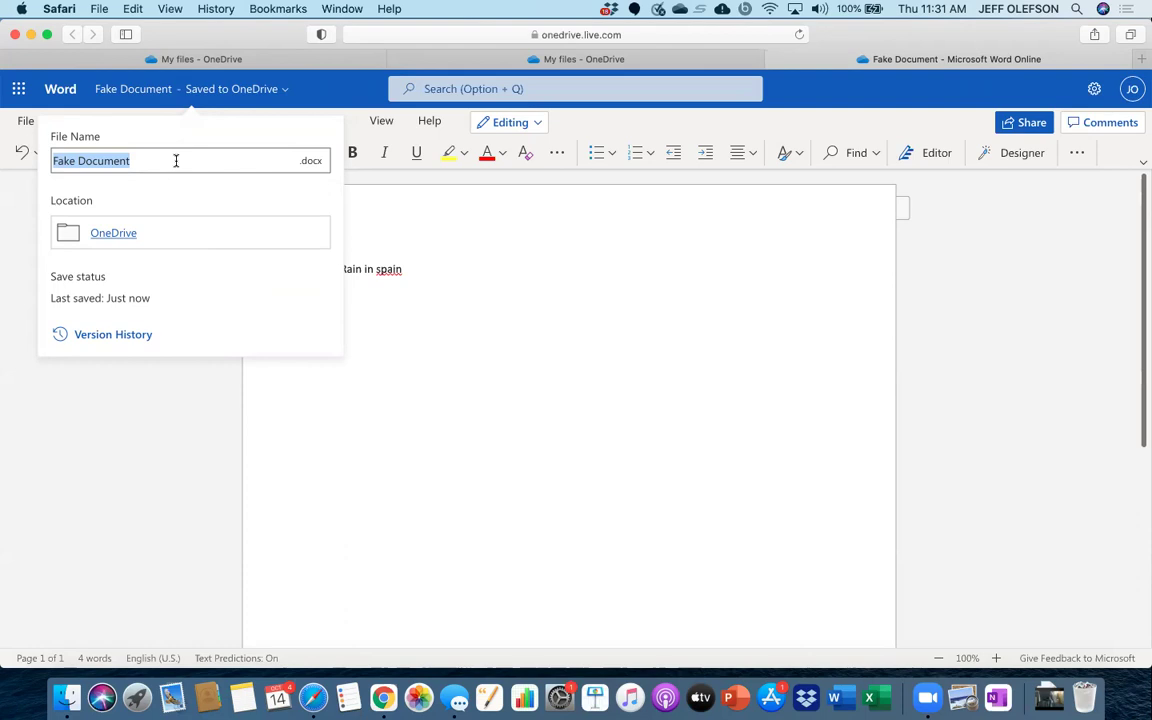
{"action": "left_click", "coordinate": [386, 357]}
{"action": "left_click", "coordinate": [389, 357]}
{"action": "left_click", "coordinate": [389, 357]}
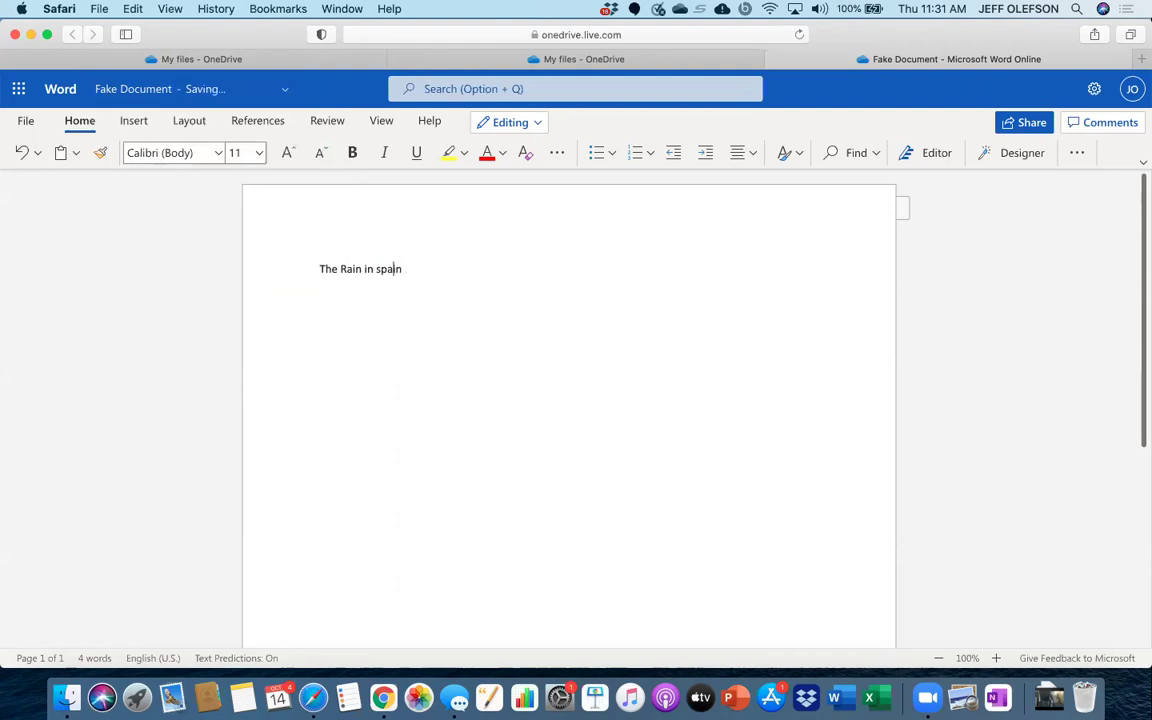
{"action": "left_click", "coordinate": [402, 269]}
{"action": "type", "text": "."}
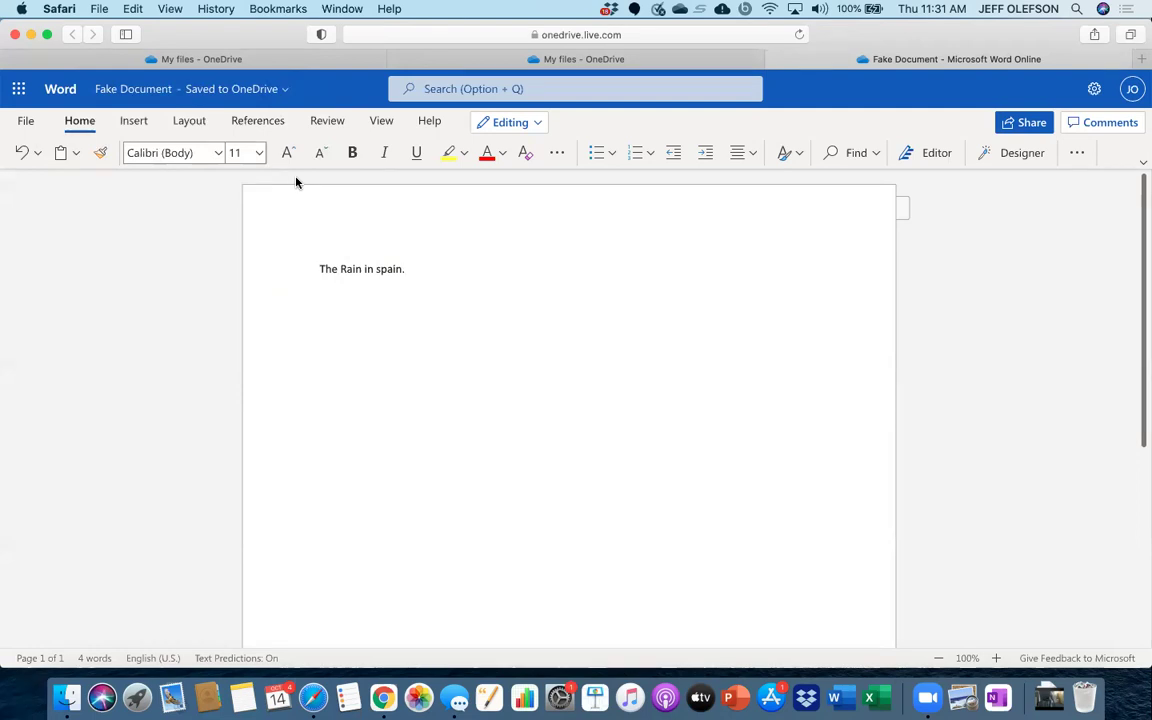
- Save a copy of the document as Fake Document 1 in the Child folder inside Parent, and close the duplicate My files tab
{"action": "left_click", "coordinate": [26, 120]}
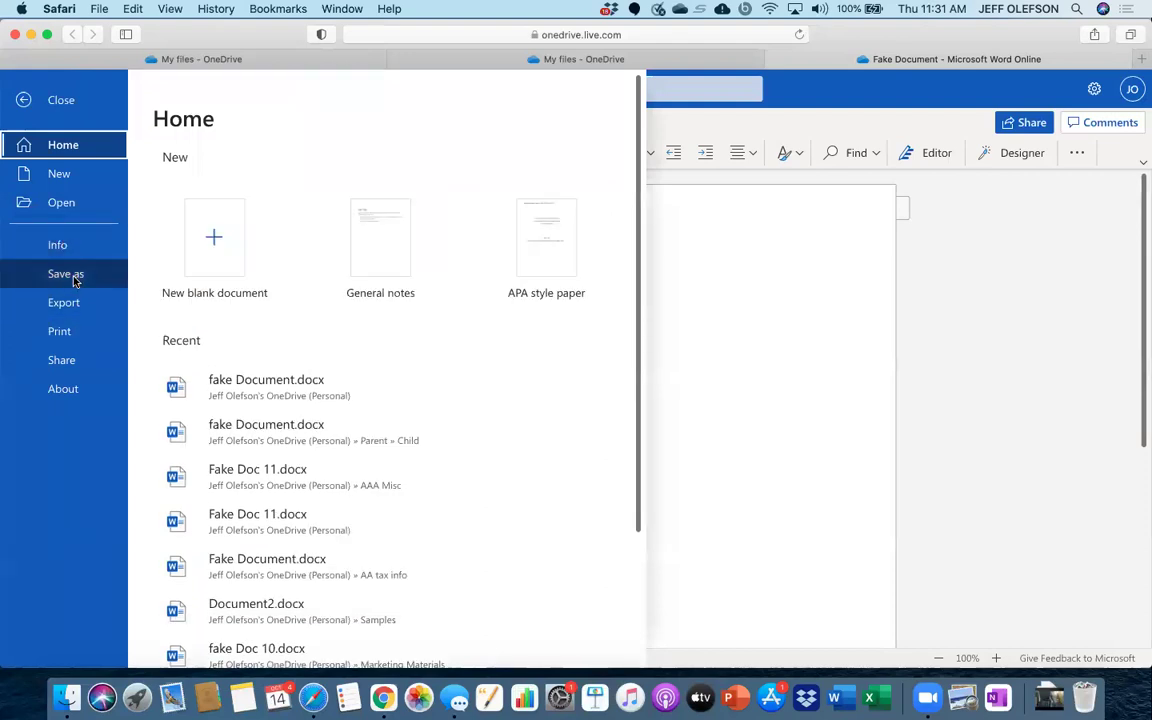
{"action": "left_click", "coordinate": [75, 278]}
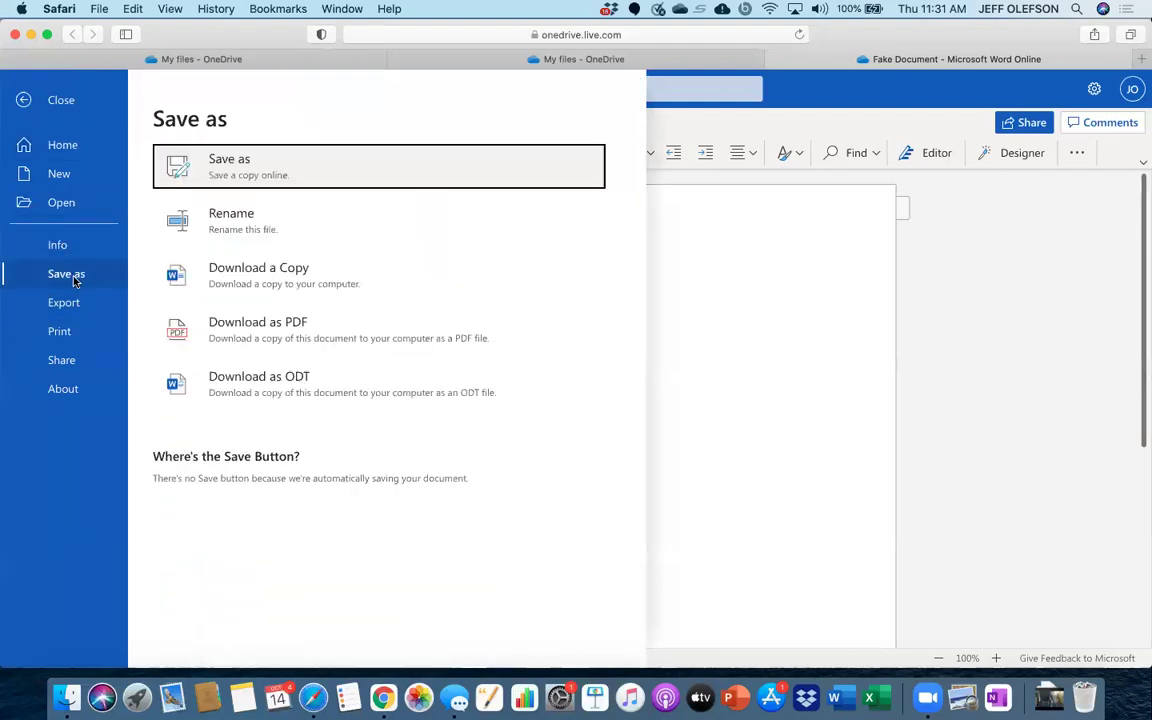
{"action": "left_click", "coordinate": [256, 167]}
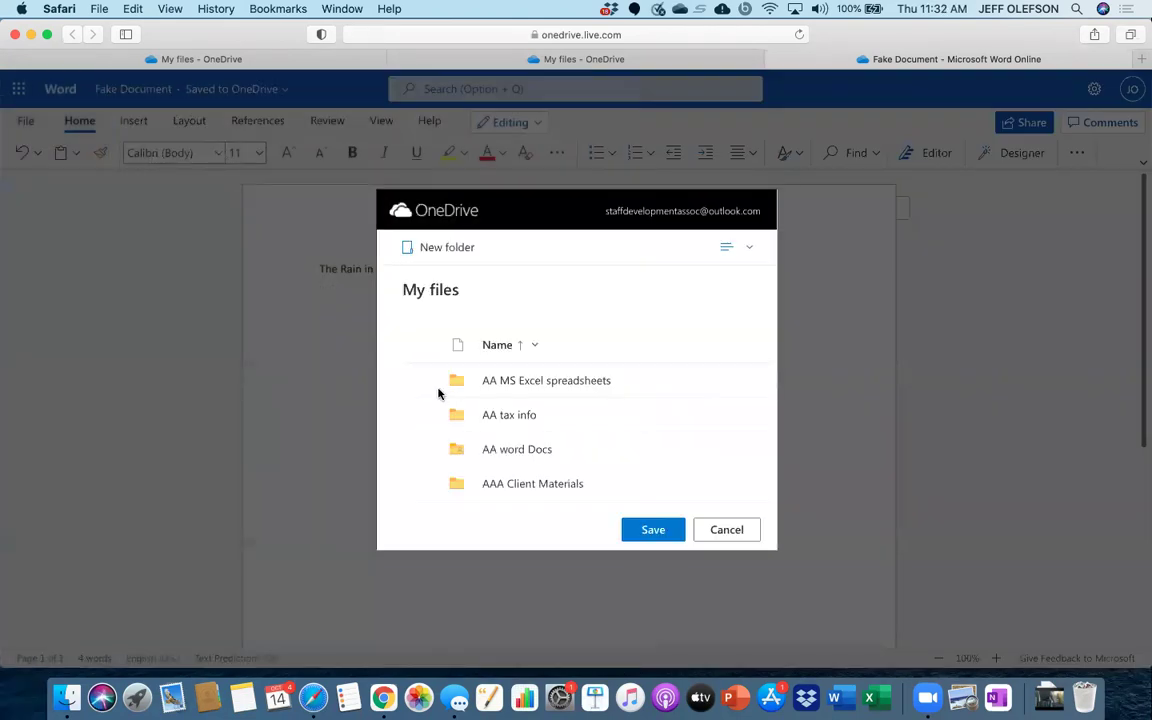
{"action": "scroll", "coordinate": [502, 433], "scroll_direction": "down", "scroll_amount": 10}
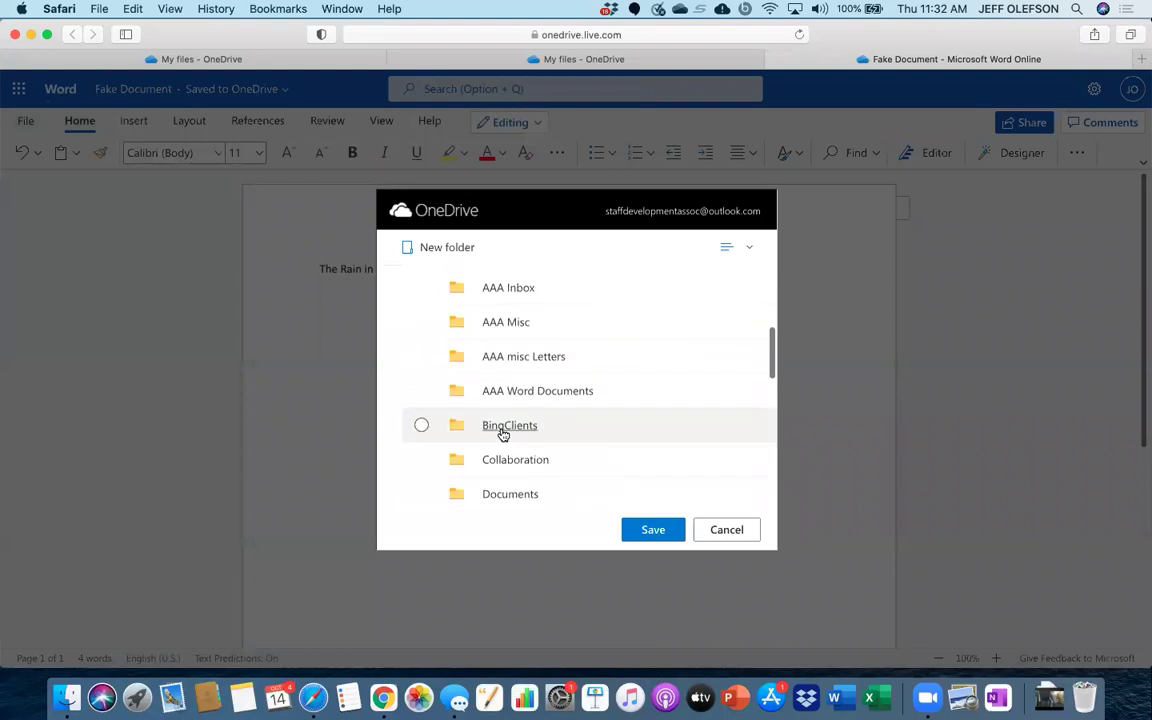
{"action": "scroll", "coordinate": [502, 433], "scroll_direction": "down", "scroll_amount": 3}
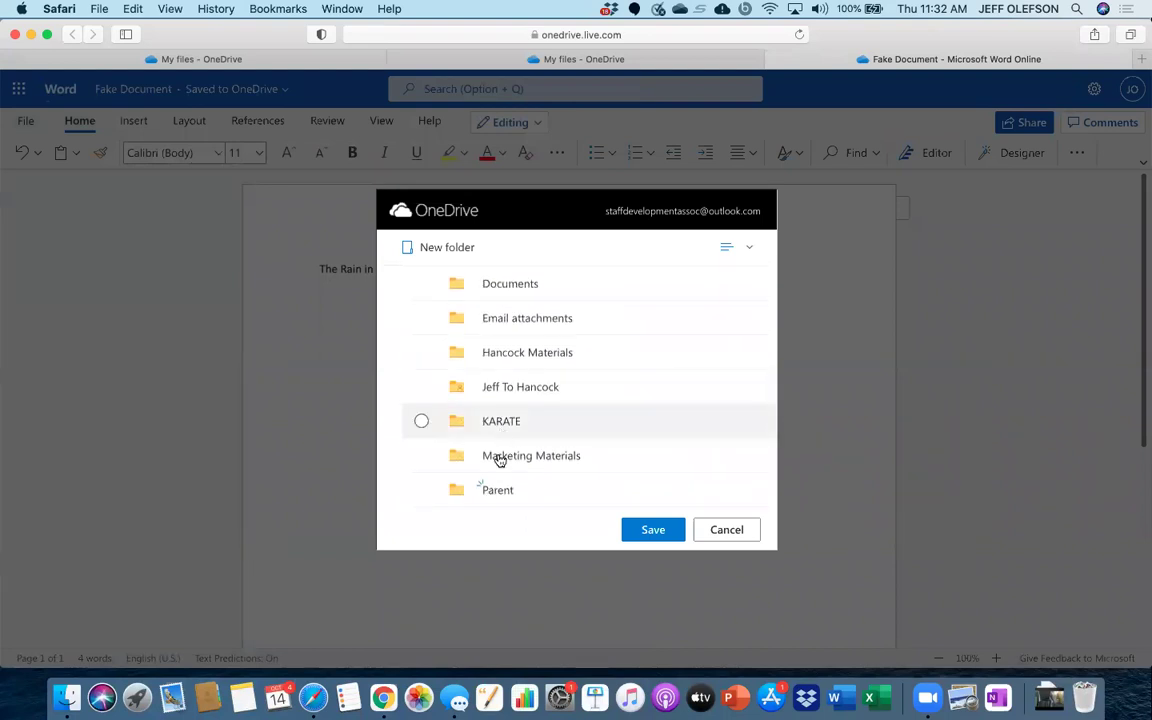
{"action": "left_click", "coordinate": [498, 497]}
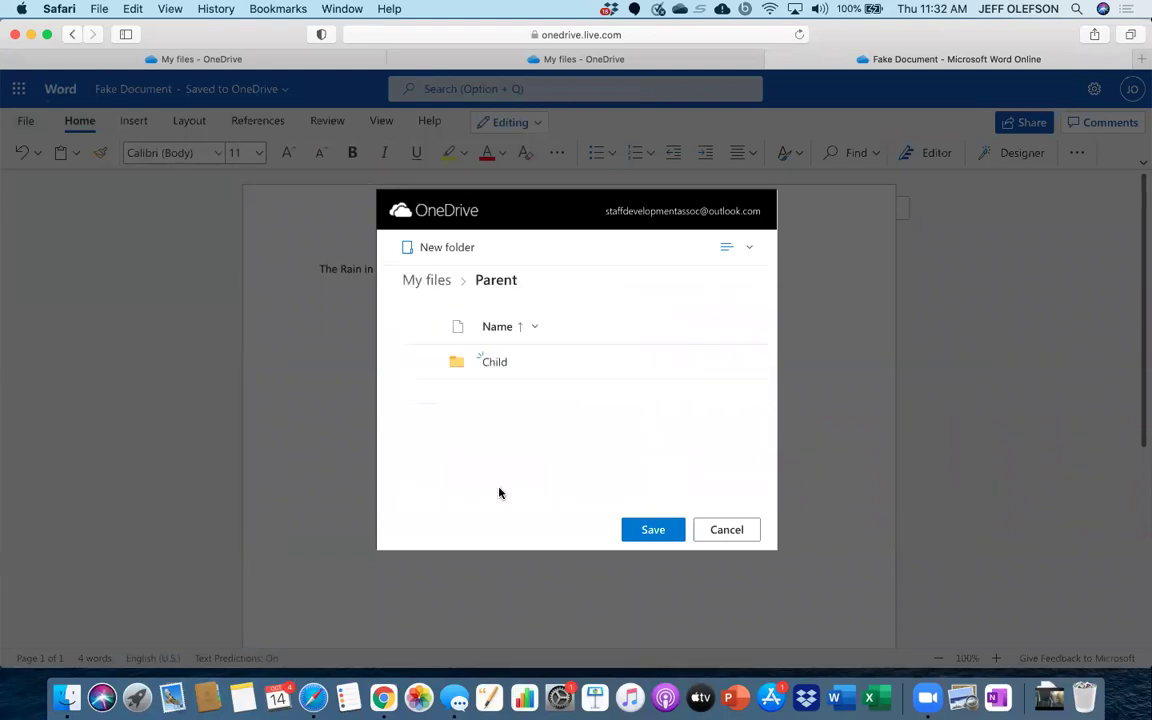
{"action": "left_click", "coordinate": [497, 366]}
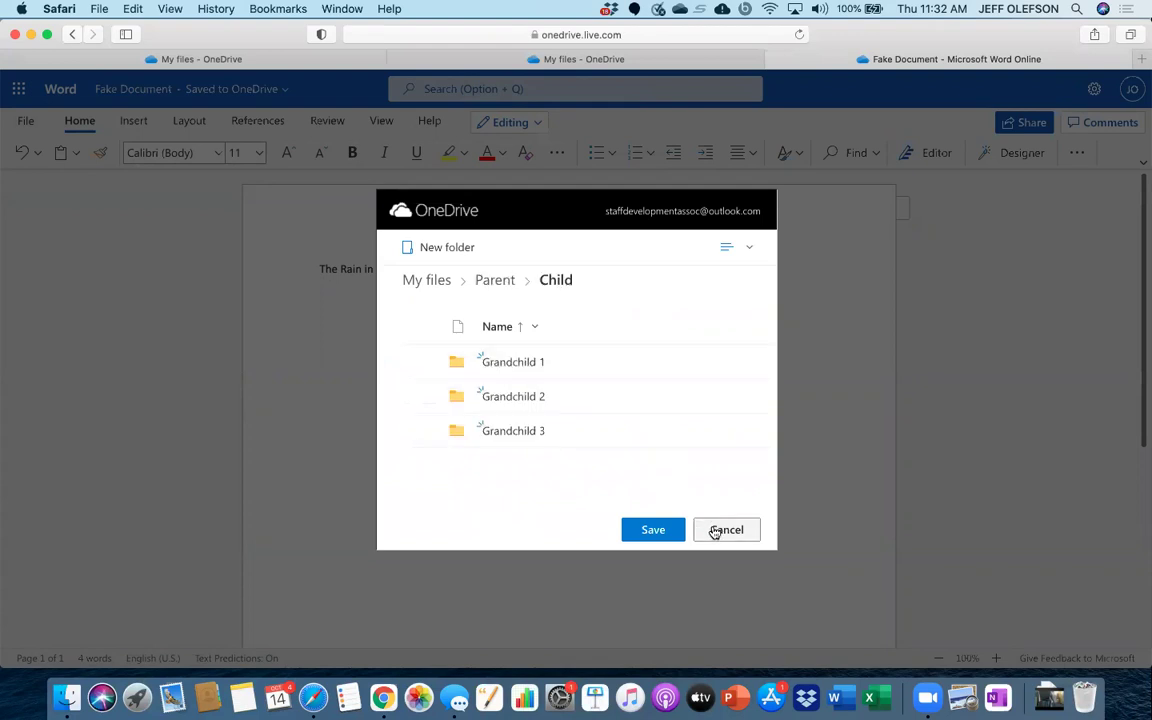
{"action": "left_click", "coordinate": [658, 530]}
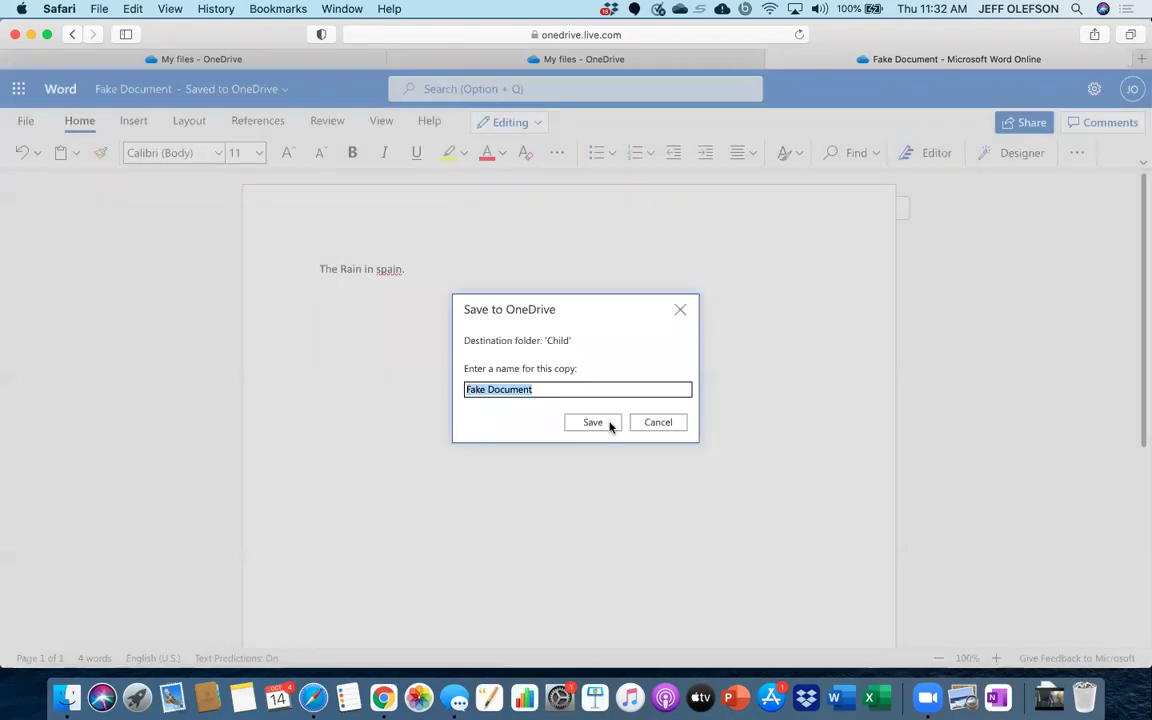
{"action": "left_click", "coordinate": [601, 424]}
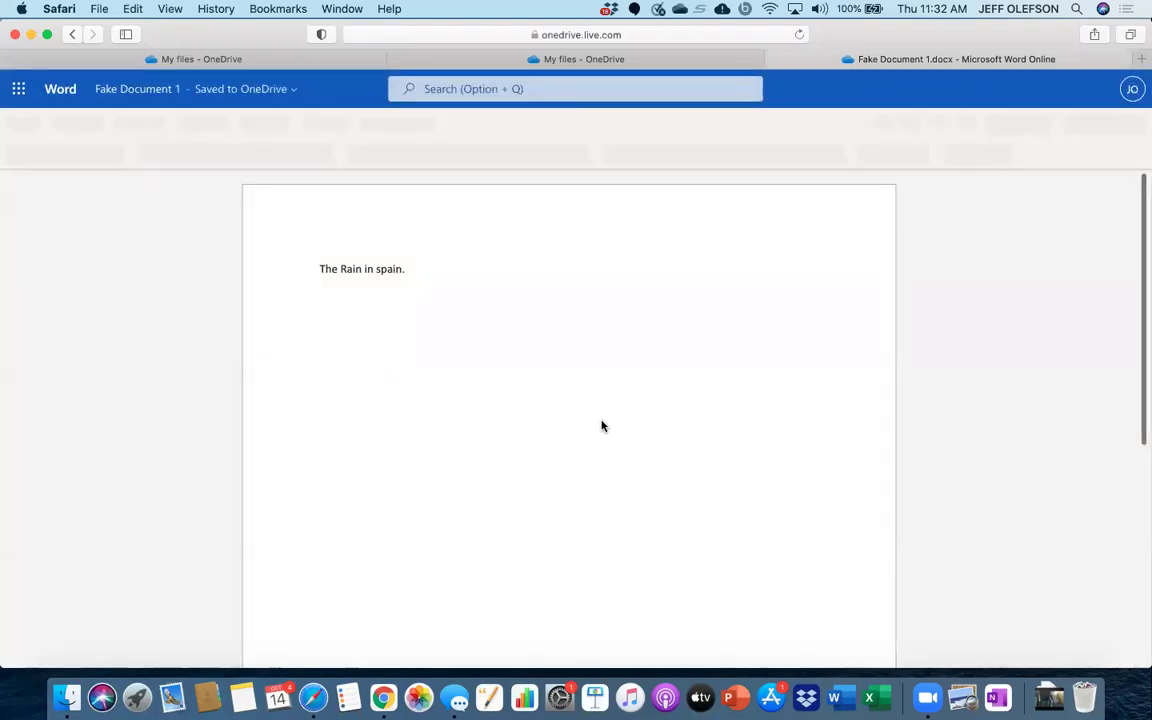
{"action": "left_click", "coordinate": [396, 58]}
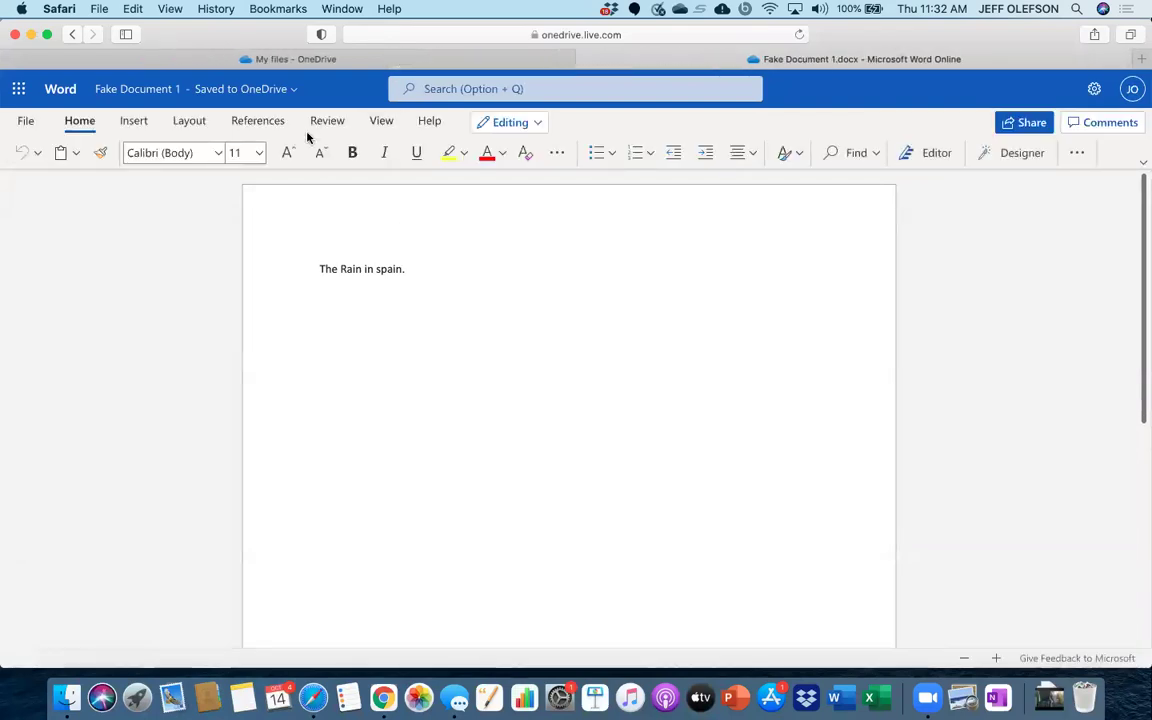
- Check Fake Document 1's save location and remove the period at the end of its sentence
{"action": "left_click", "coordinate": [293, 90]}
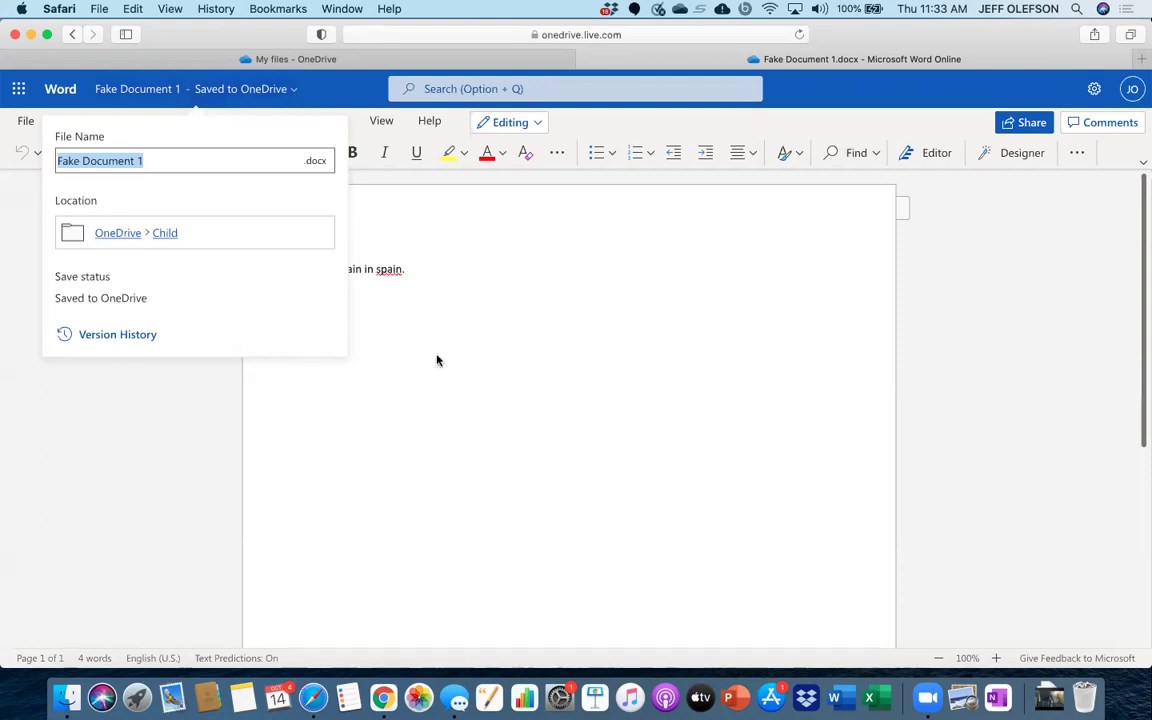
{"action": "key", "text": "Escape"}
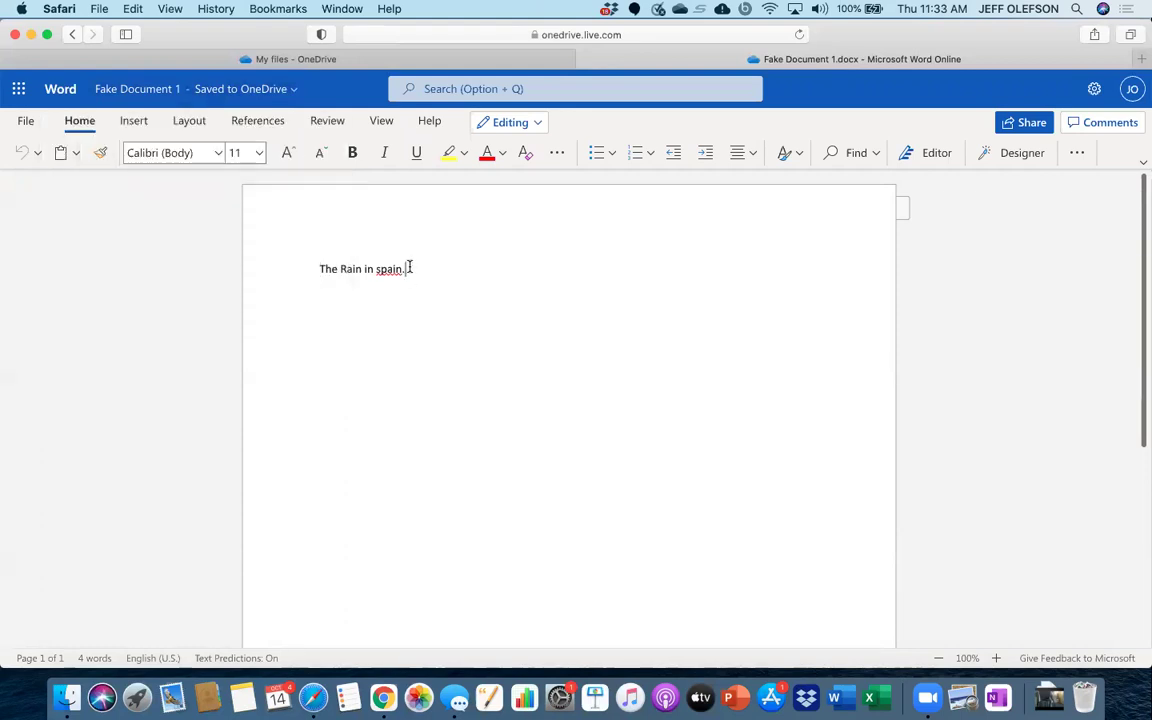
{"action": "key", "text": "BackSpace"}
- Switch to the Word home page, create a new blank document, and close the browser window
{"action": "left_click", "coordinate": [21, 91]}
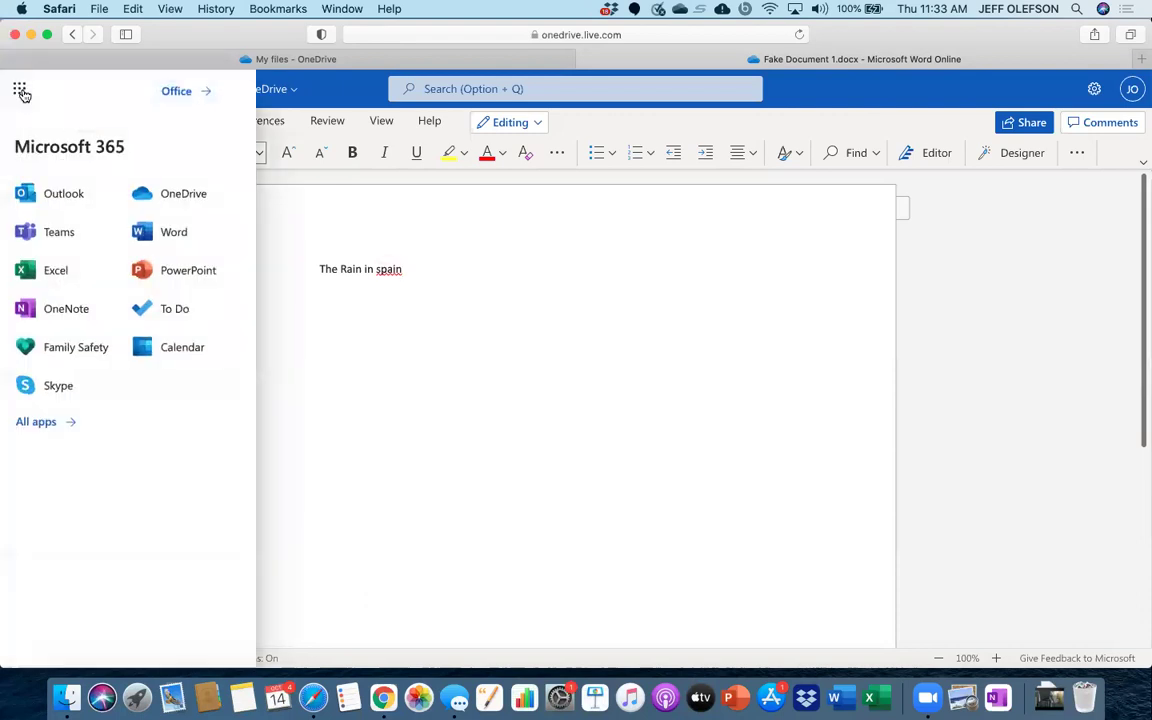
{"action": "left_click", "coordinate": [152, 232]}
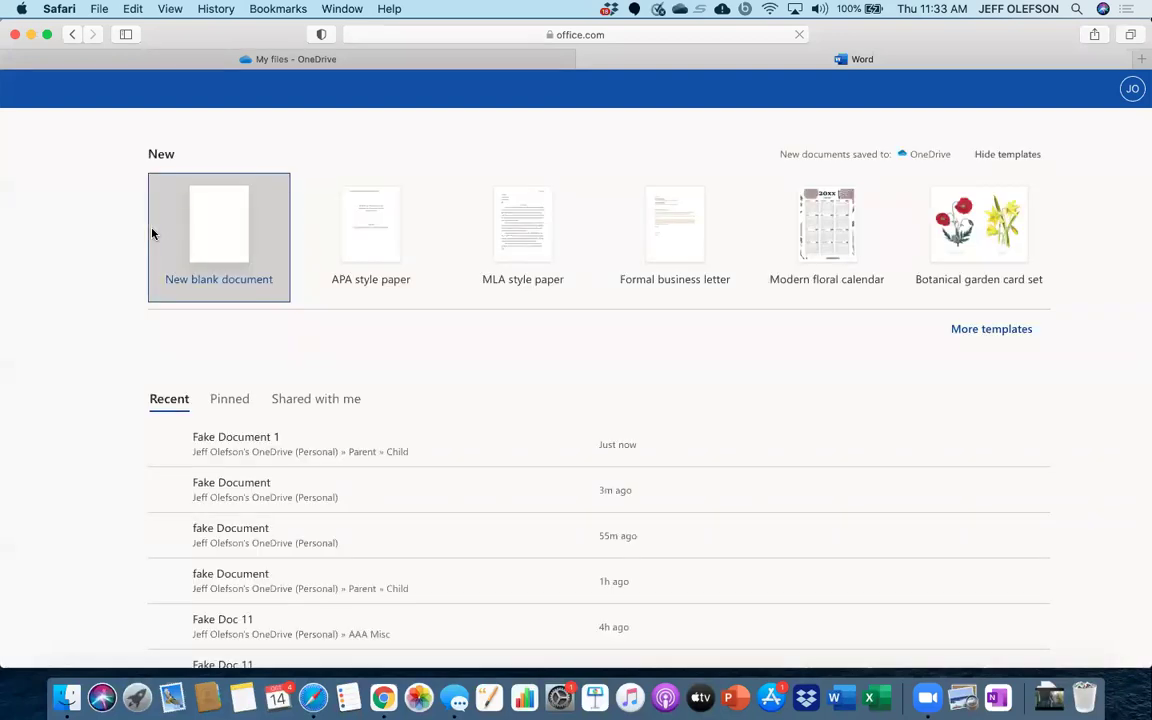
{"action": "left_click", "coordinate": [216, 251]}
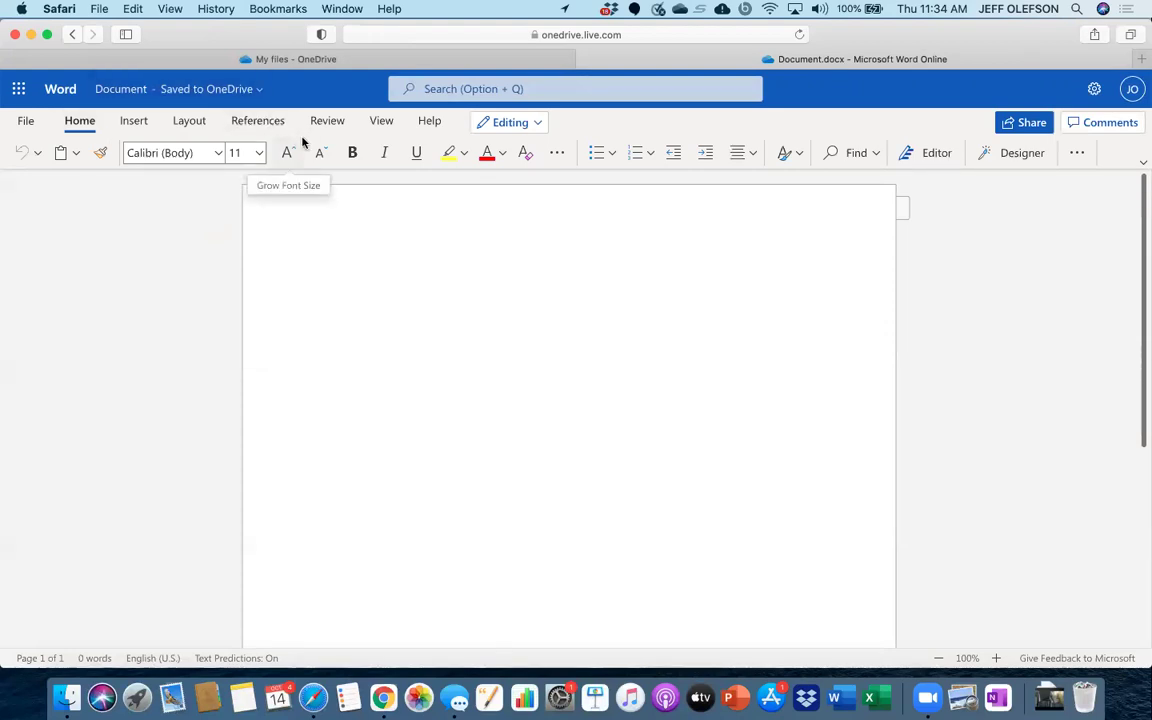
{"action": "left_click", "coordinate": [15, 35]}
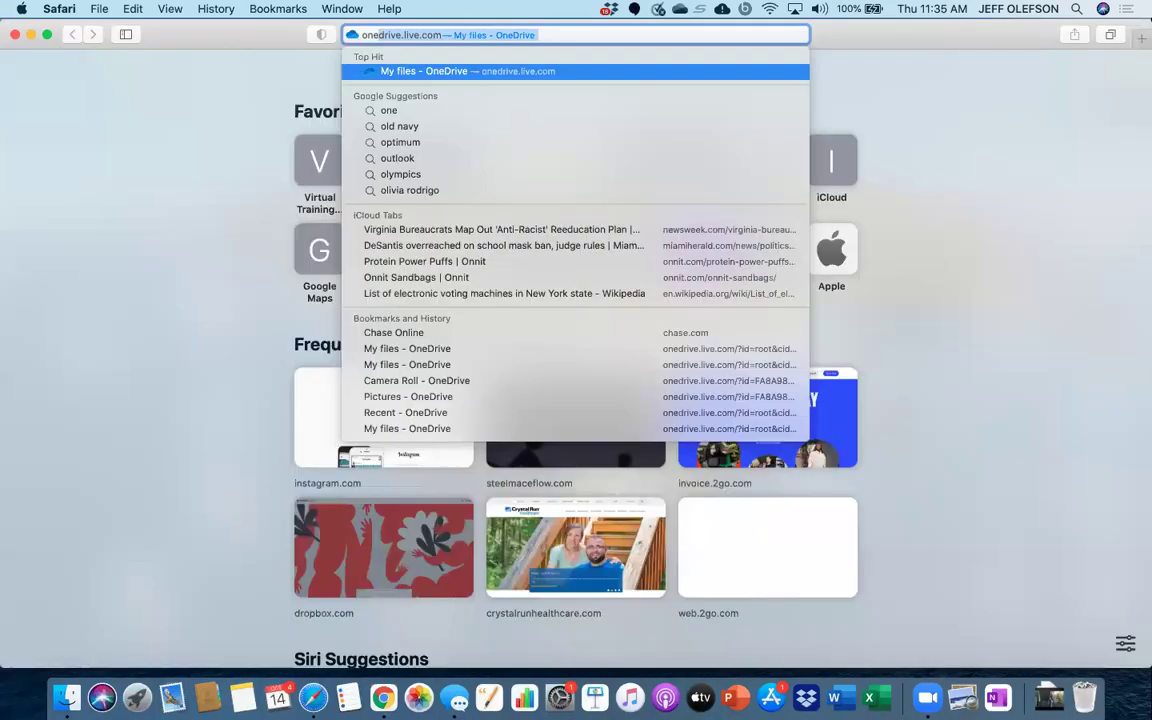
- Open OneDrive's My files in the browser, switch to the Word desktop app, and create a blank document
{"action": "key", "text": "Return"}
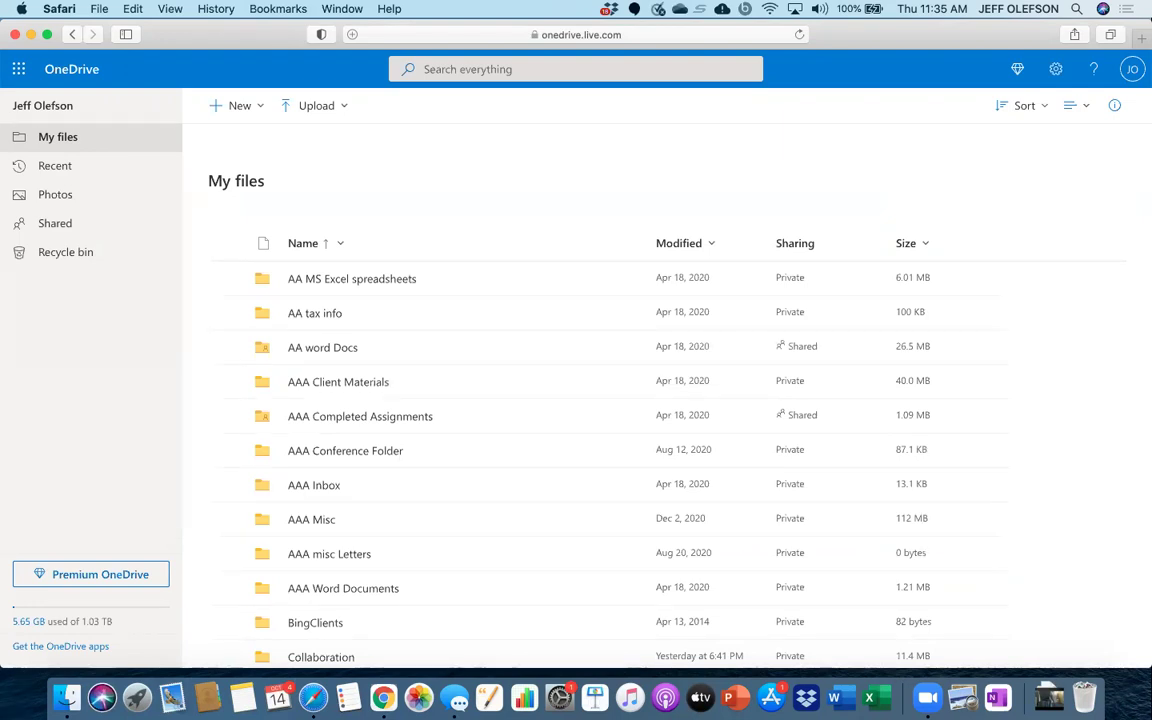
{"action": "left_click", "coordinate": [843, 688]}
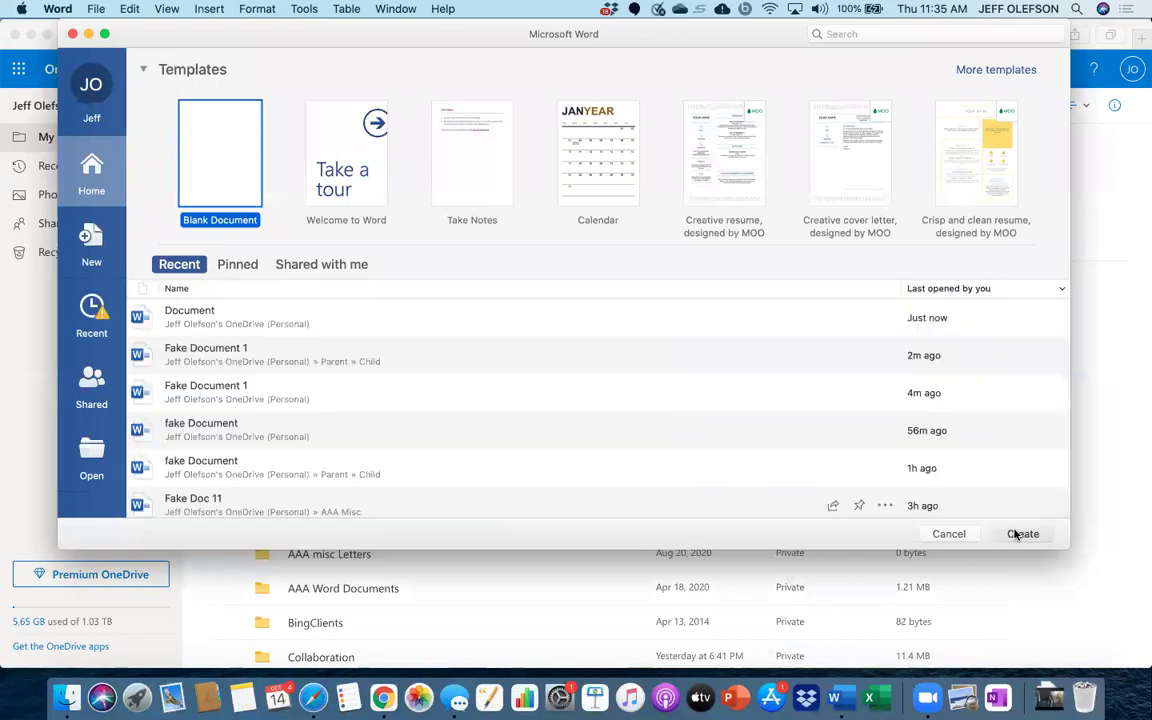
{"action": "left_click", "coordinate": [1020, 534]}
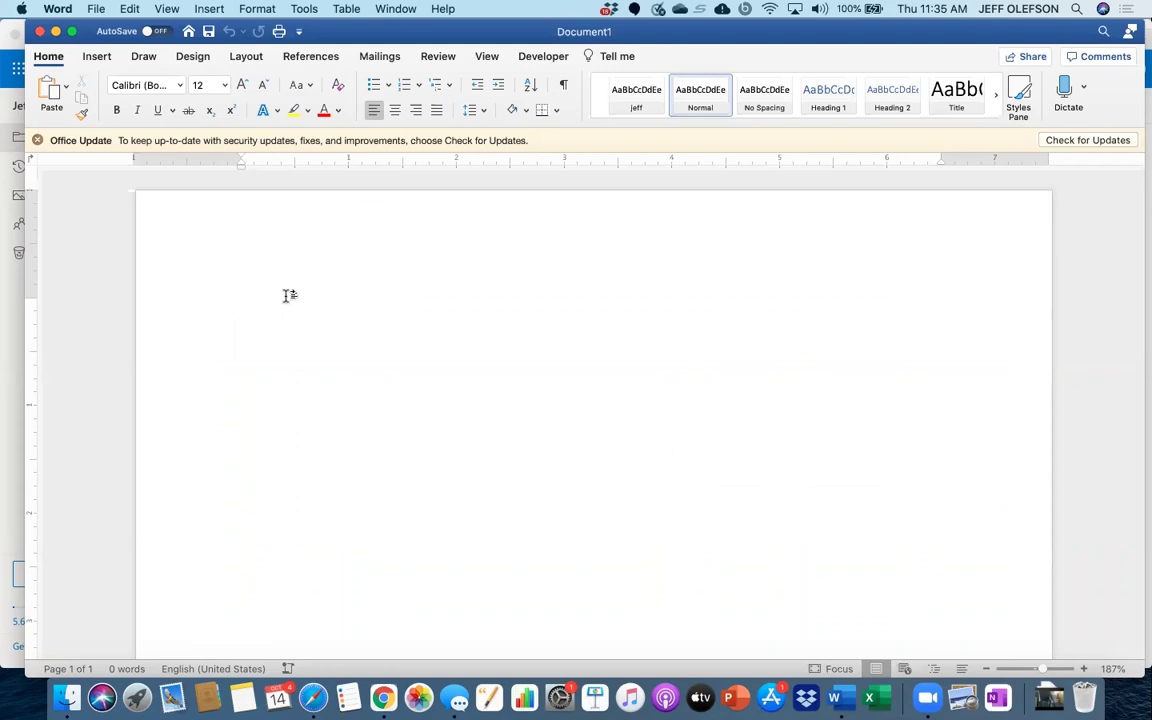
- Turn on AutoSave and save the document as Fake Document in the OneDrive AAA Misc folder, replacing the existing file
{"action": "left_click", "coordinate": [156, 32]}
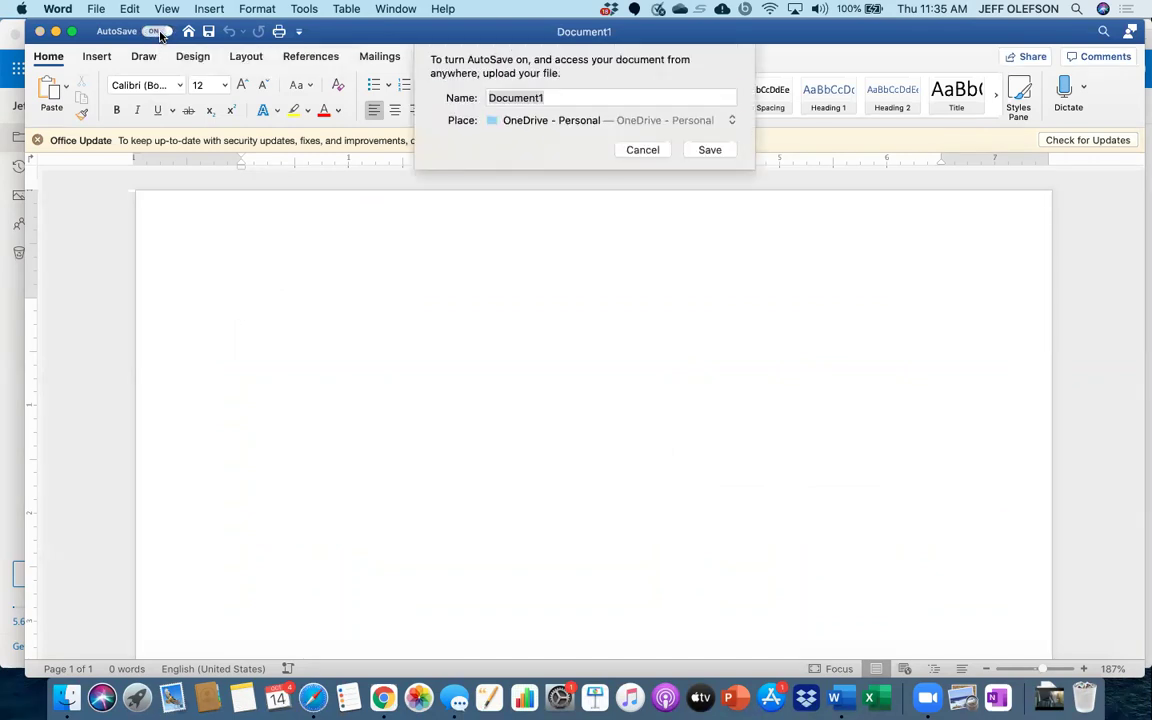
{"action": "left_click", "coordinate": [560, 99]}
{"action": "key", "text": "BackSpace"}
{"action": "key", "text": "BackSpace"}
{"action": "key", "text": "BackSpace"}
{"action": "key", "text": "BackSpace"}
{"action": "key", "text": "BackSpace"}
{"action": "key", "text": "BackSpace"}
{"action": "key", "text": "BackSpace"}
{"action": "key", "text": "BackSpace"}
{"action": "key", "text": "BackSpace"}
{"action": "type", "text": "Fake Document"}
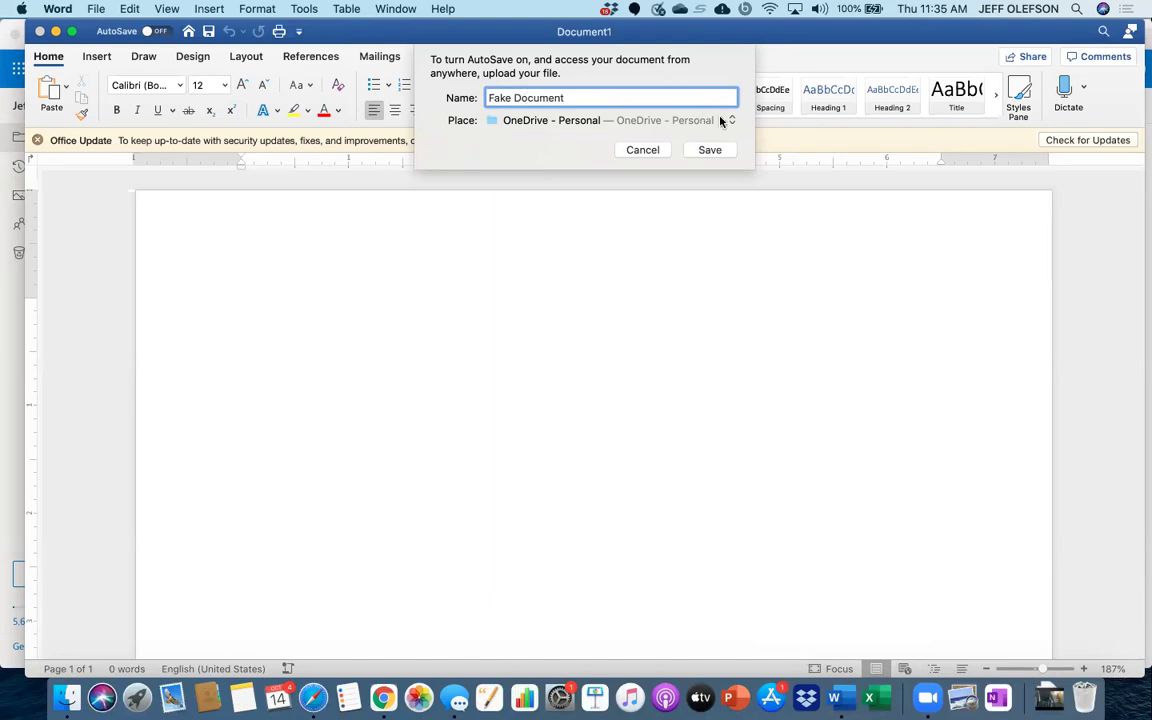
{"action": "left_click", "coordinate": [725, 121]}
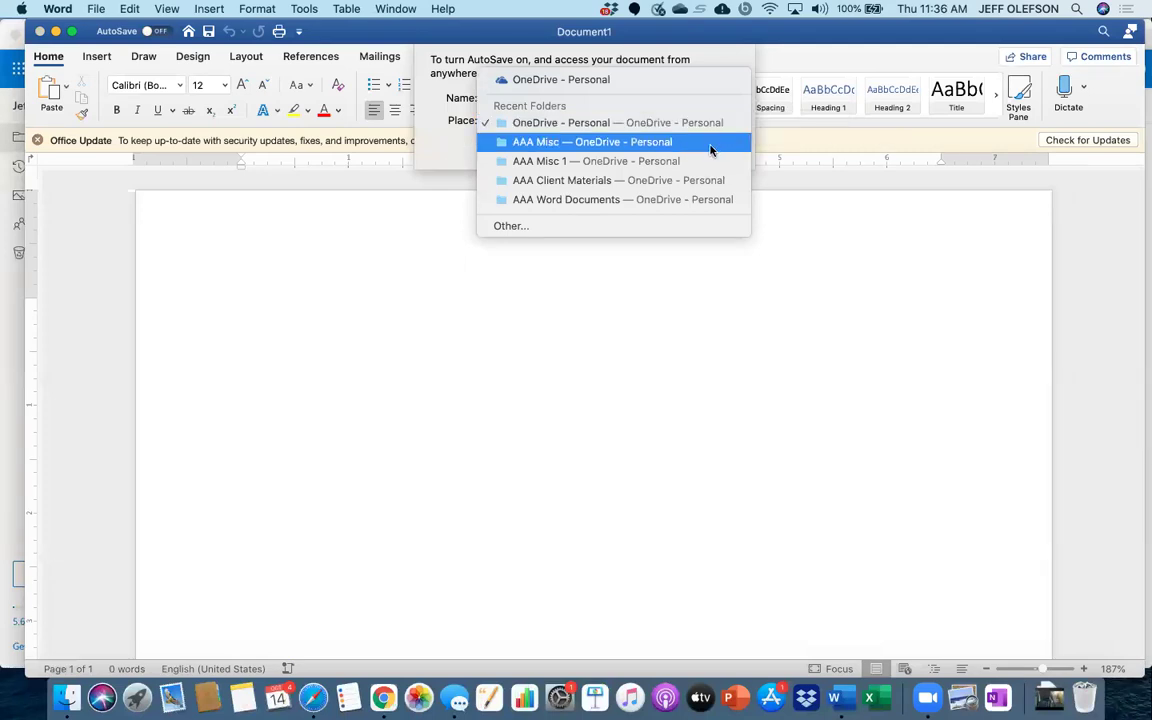
{"action": "left_click", "coordinate": [709, 145]}
{"action": "left_click", "coordinate": [708, 149]}
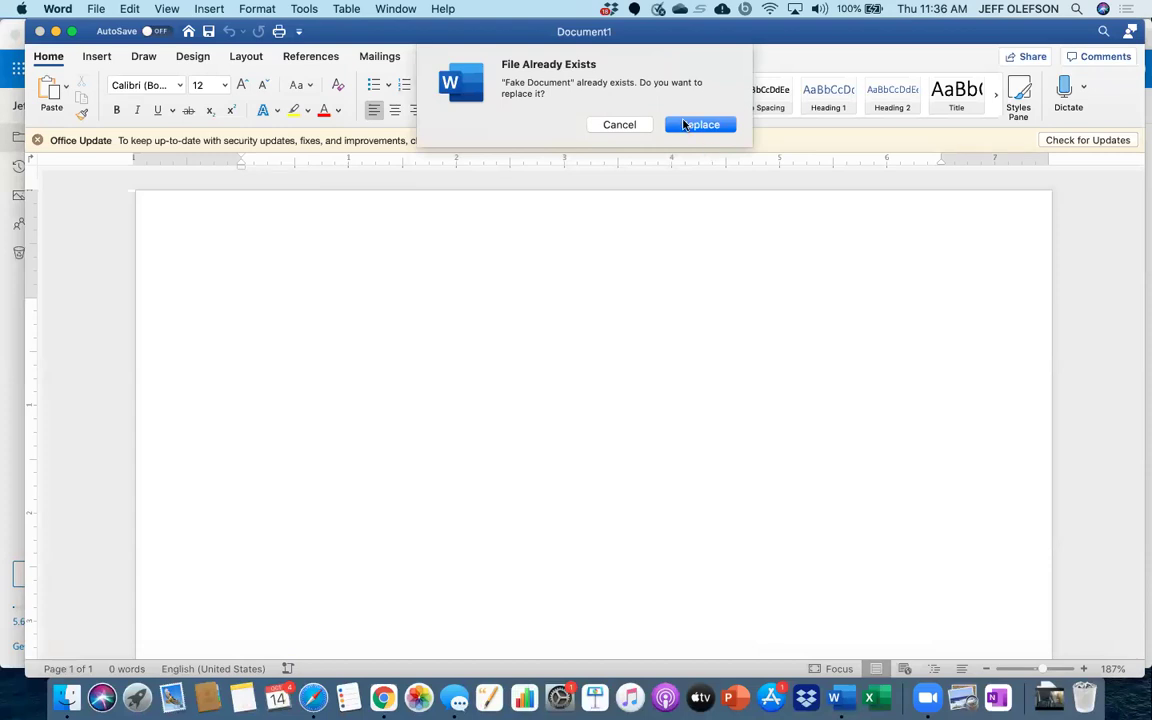
{"action": "left_click", "coordinate": [700, 125]}
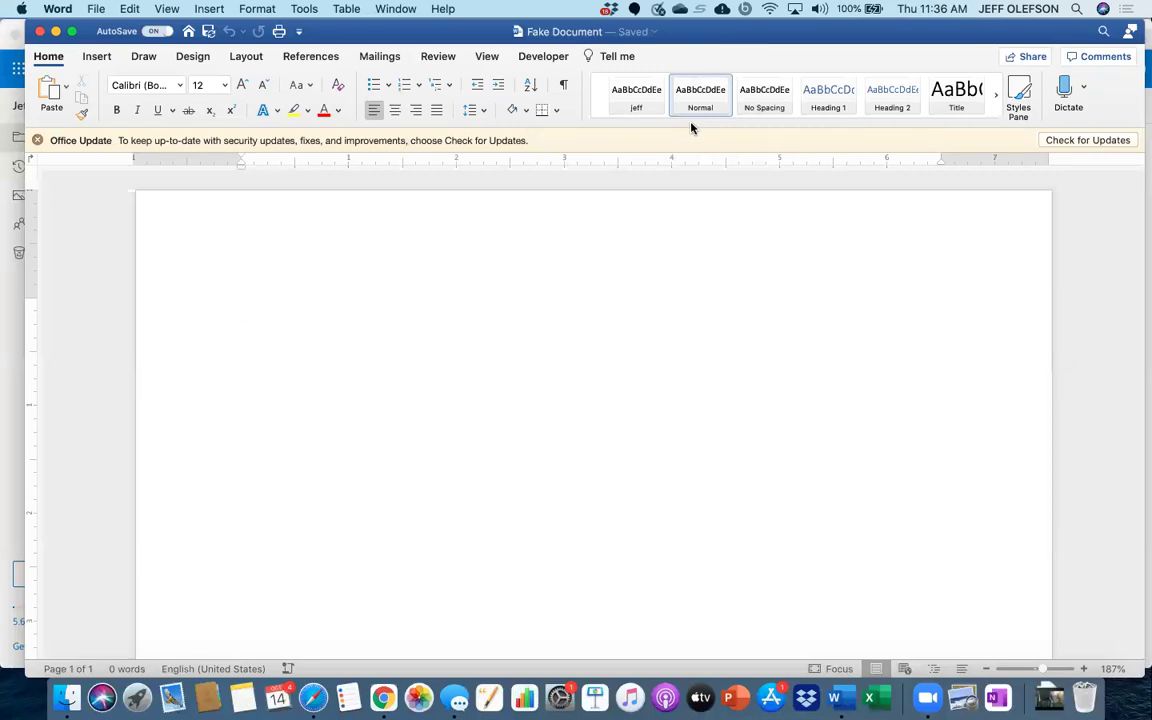
- Enter the word "The" in the document
{"action": "type", "text": "The re"}
{"action": "key", "text": "BackSpace"}
{"action": "key", "text": "BackSpace"}
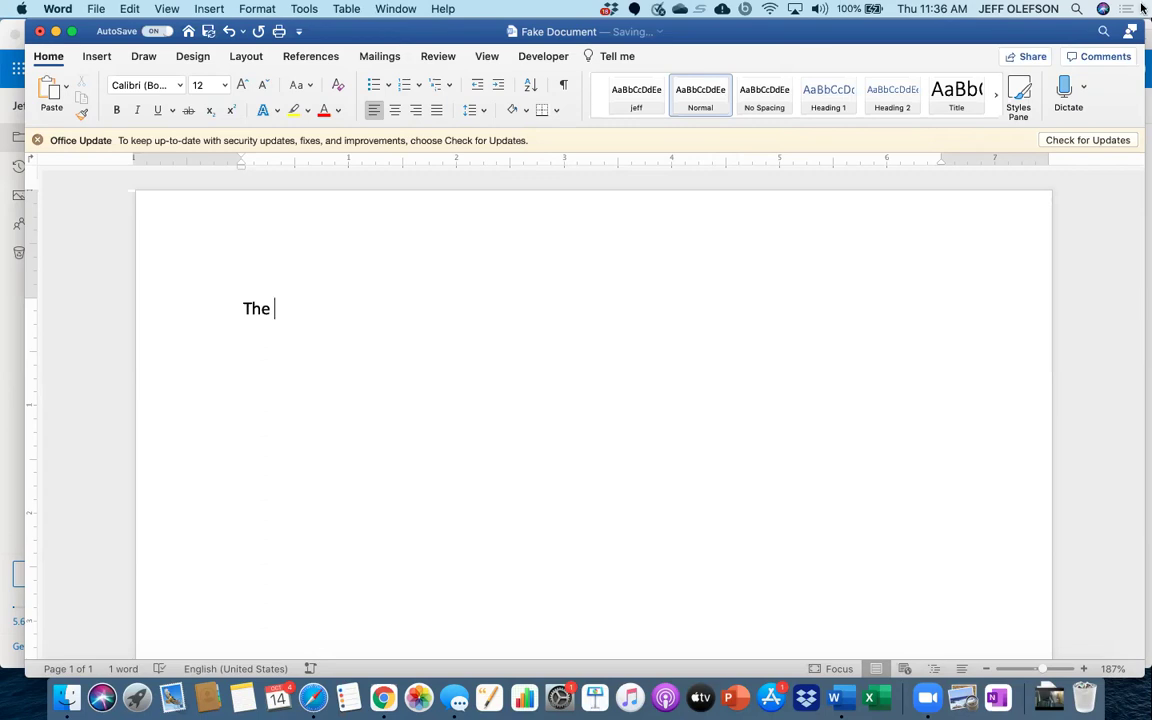
- View the document's Invite People sharing form, dismiss it, and close the document
{"action": "left_click", "coordinate": [1025, 62]}
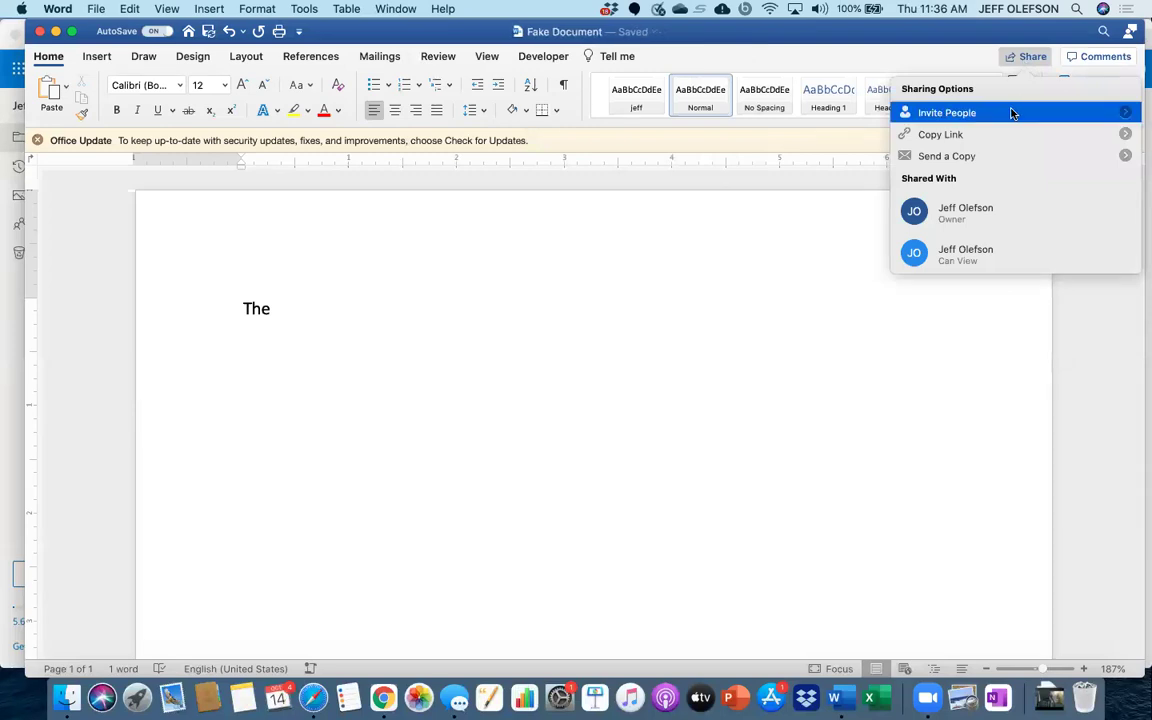
{"action": "left_click", "coordinate": [1124, 115]}
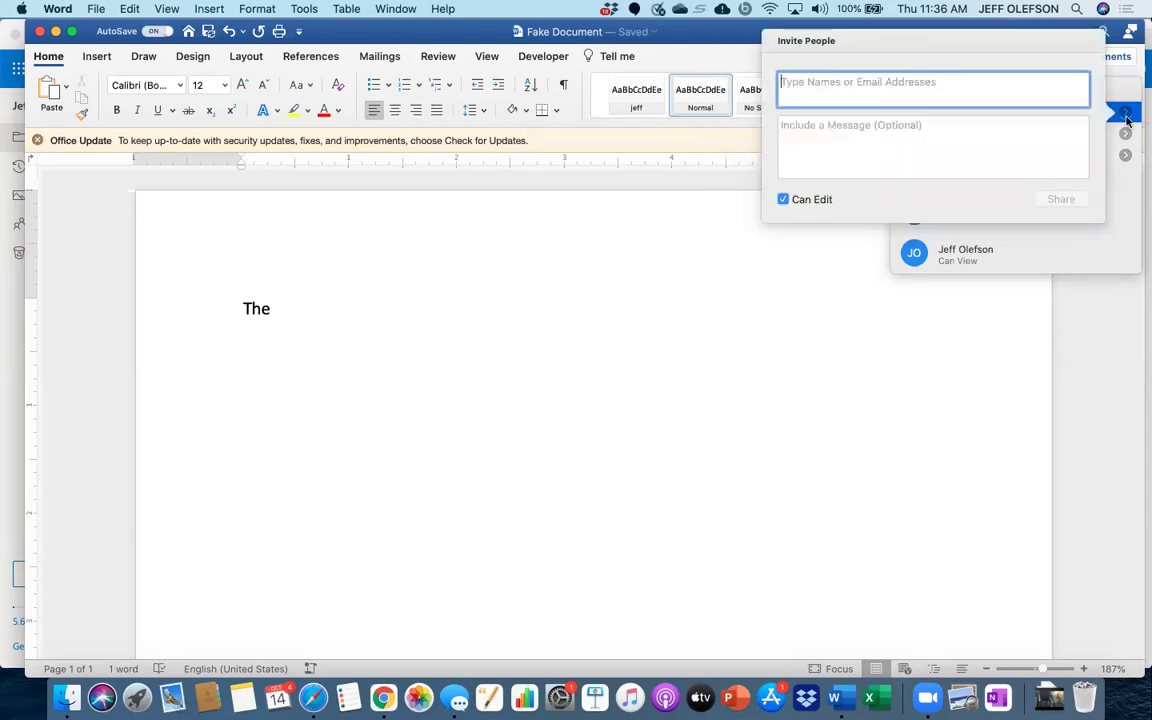
{"action": "left_click", "coordinate": [783, 297]}
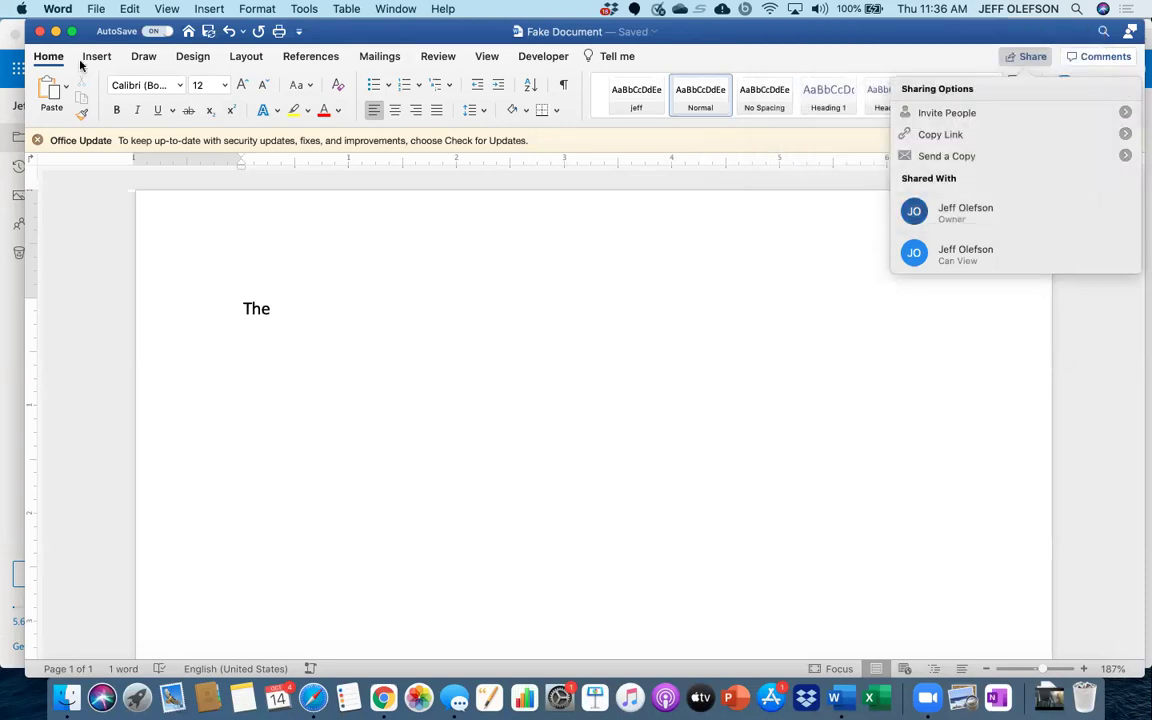
{"action": "left_click", "coordinate": [41, 34]}
{"action": "left_click", "coordinate": [41, 34]}
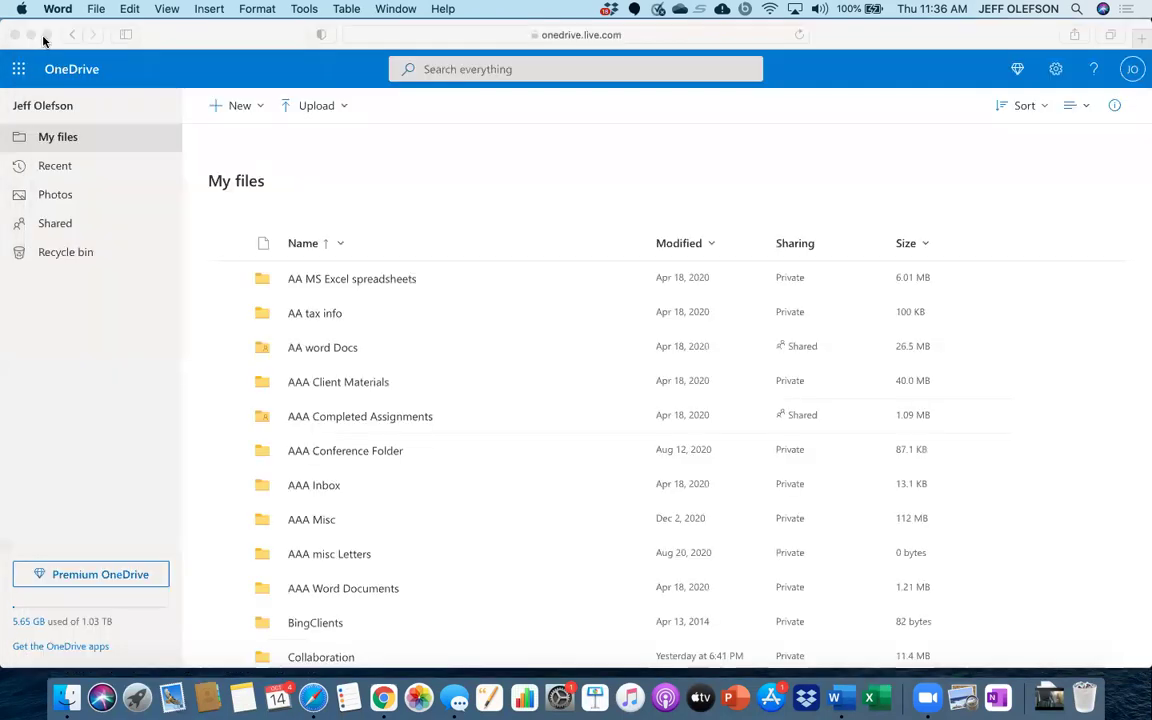
- Select Document.docx in My files and open its sharing dialog
{"action": "scroll", "coordinate": [363, 382], "scroll_direction": "down", "scroll_amount": 5}
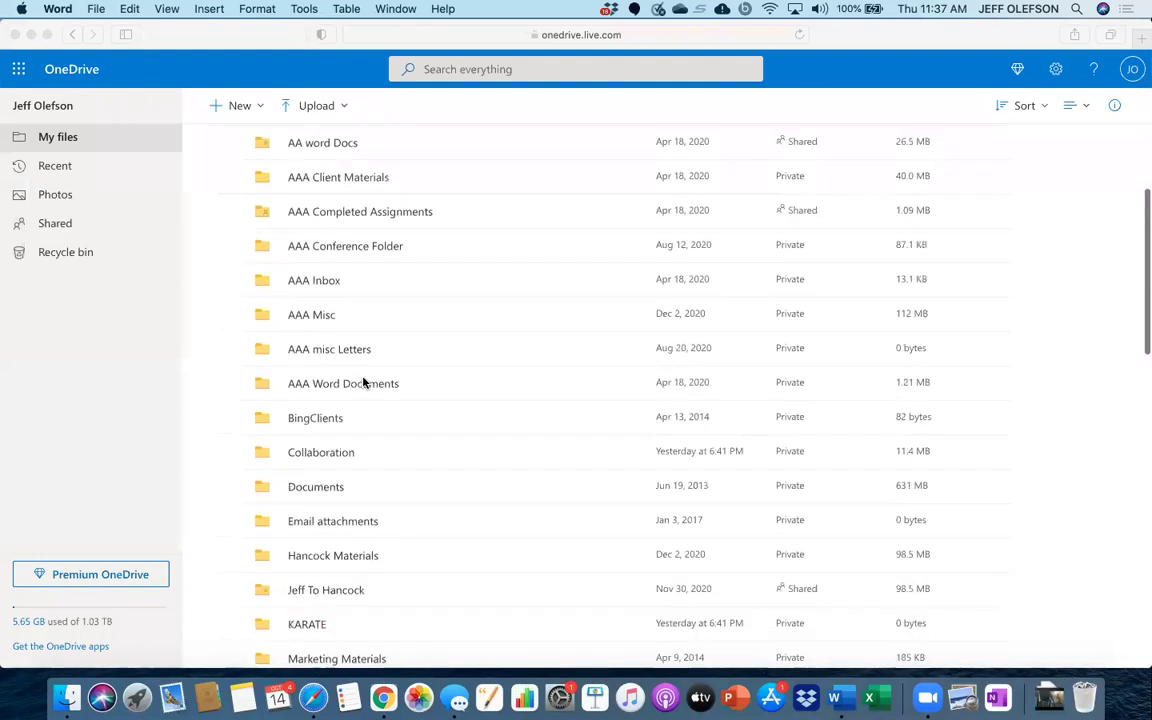
{"action": "scroll", "coordinate": [363, 382], "scroll_direction": "up", "scroll_amount": 4}
{"action": "scroll", "coordinate": [363, 382], "scroll_direction": "down", "scroll_amount": 10}
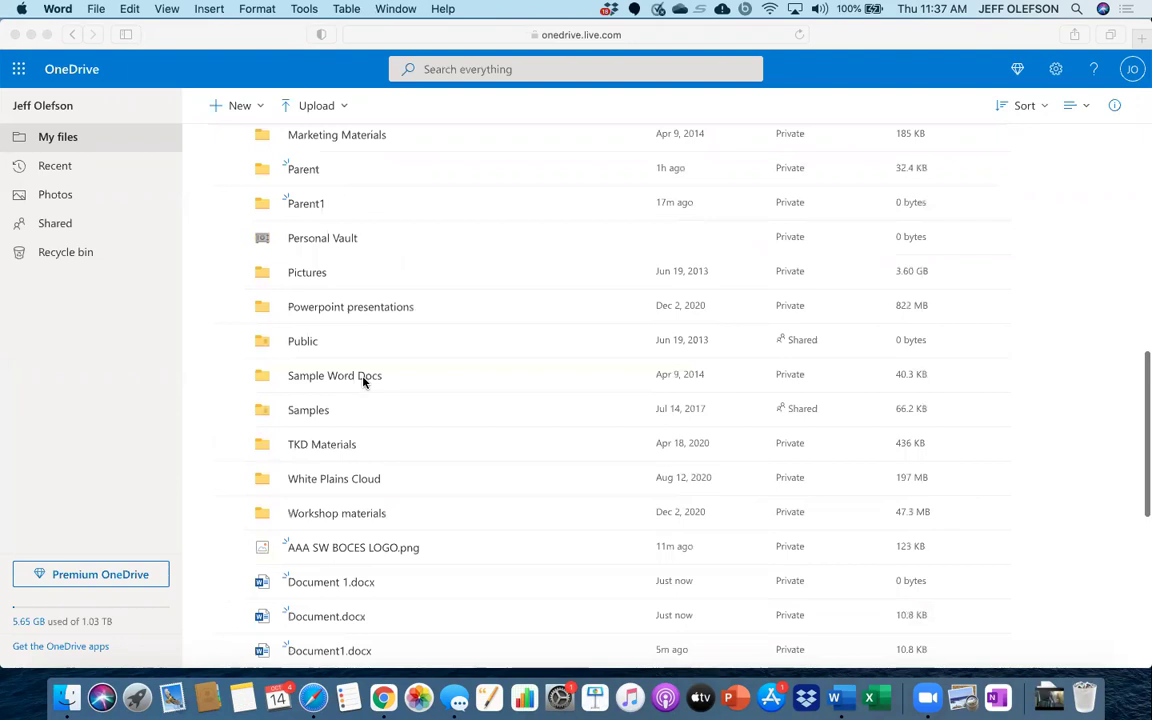
{"action": "scroll", "coordinate": [363, 380], "scroll_direction": "down", "scroll_amount": 5}
{"action": "left_click", "coordinate": [297, 333]}
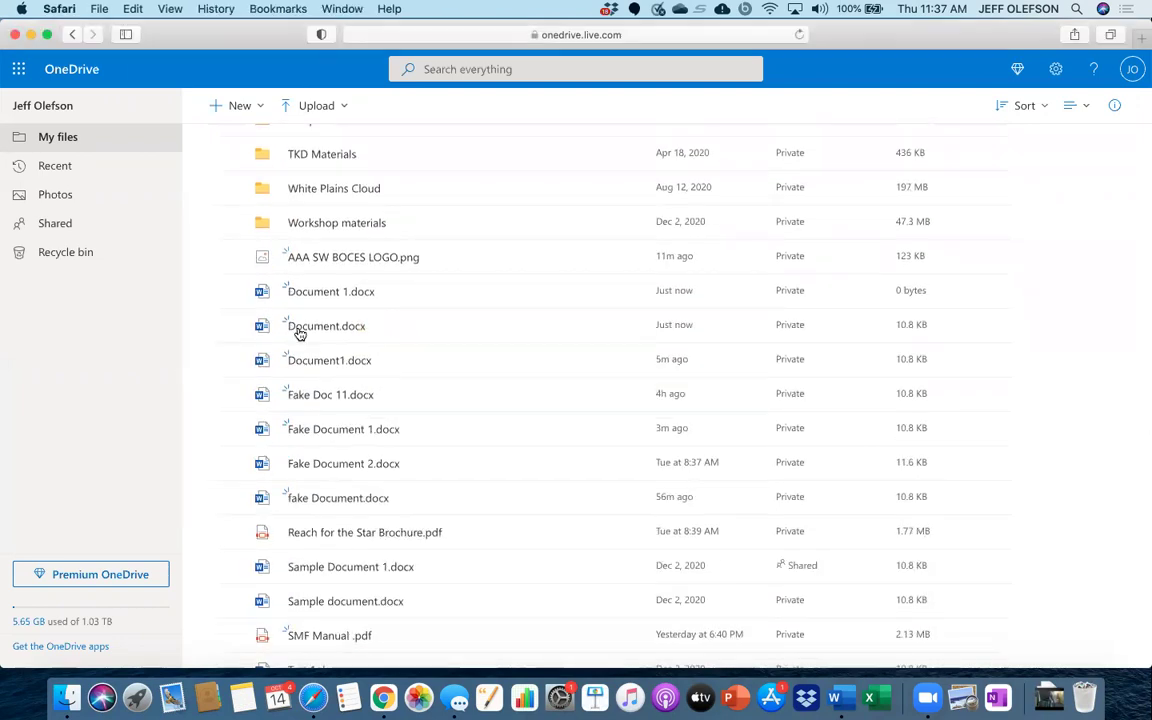
{"action": "left_click", "coordinate": [227, 327]}
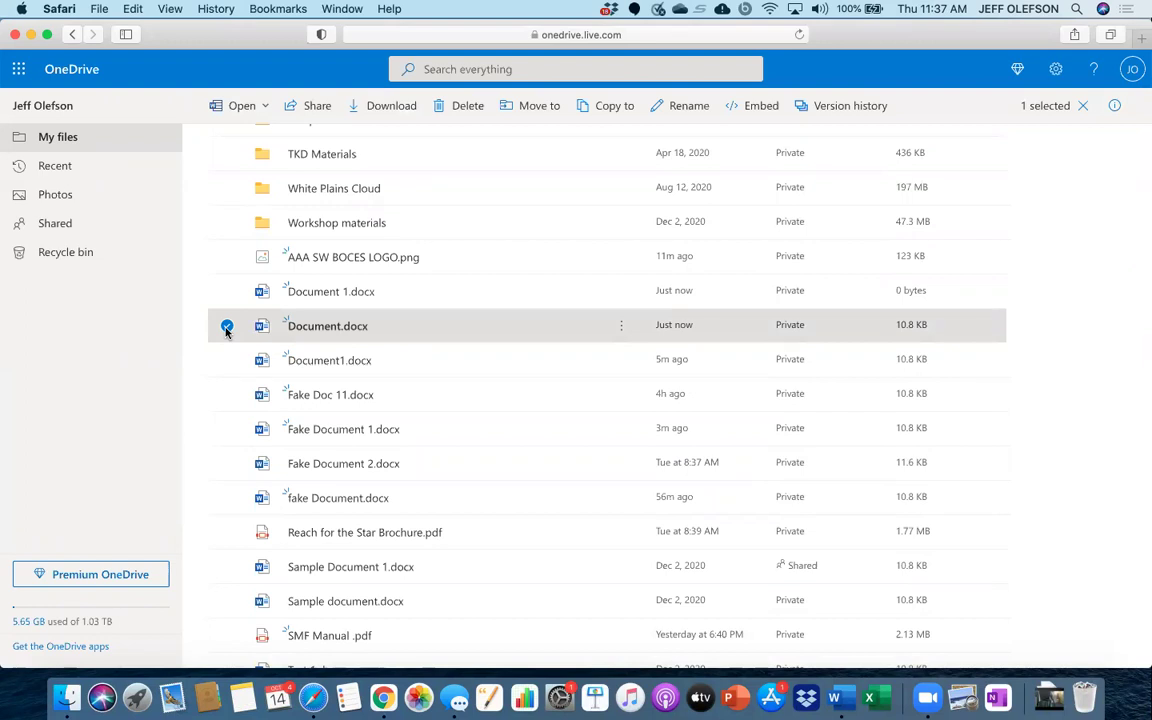
{"action": "left_click", "coordinate": [227, 330]}
{"action": "left_click", "coordinate": [227, 330]}
{"action": "left_click", "coordinate": [318, 105]}
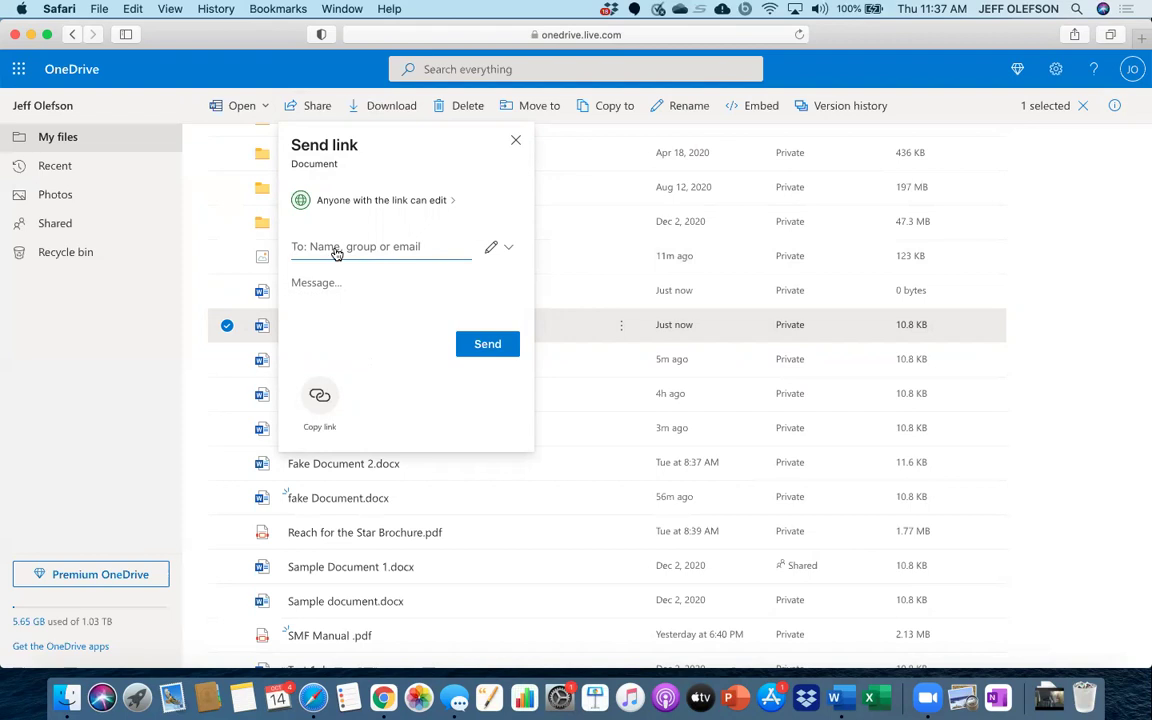
{"action": "type", "text": "Jol"}
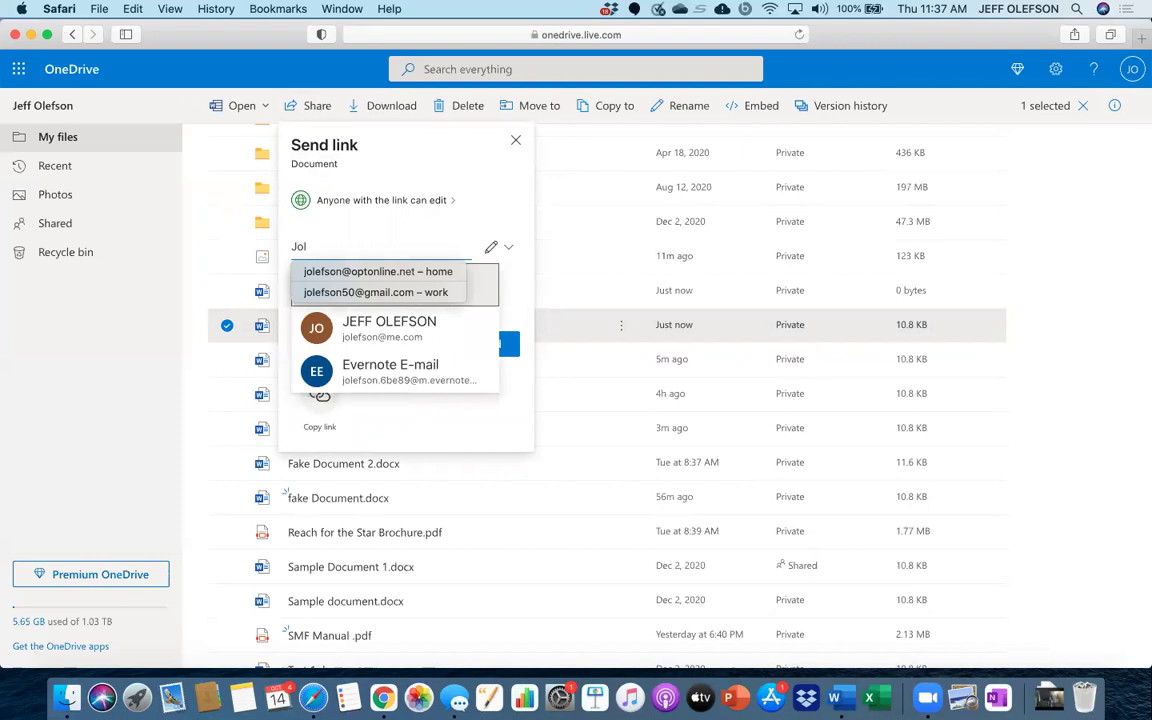
{"action": "left_click", "coordinate": [369, 329]}
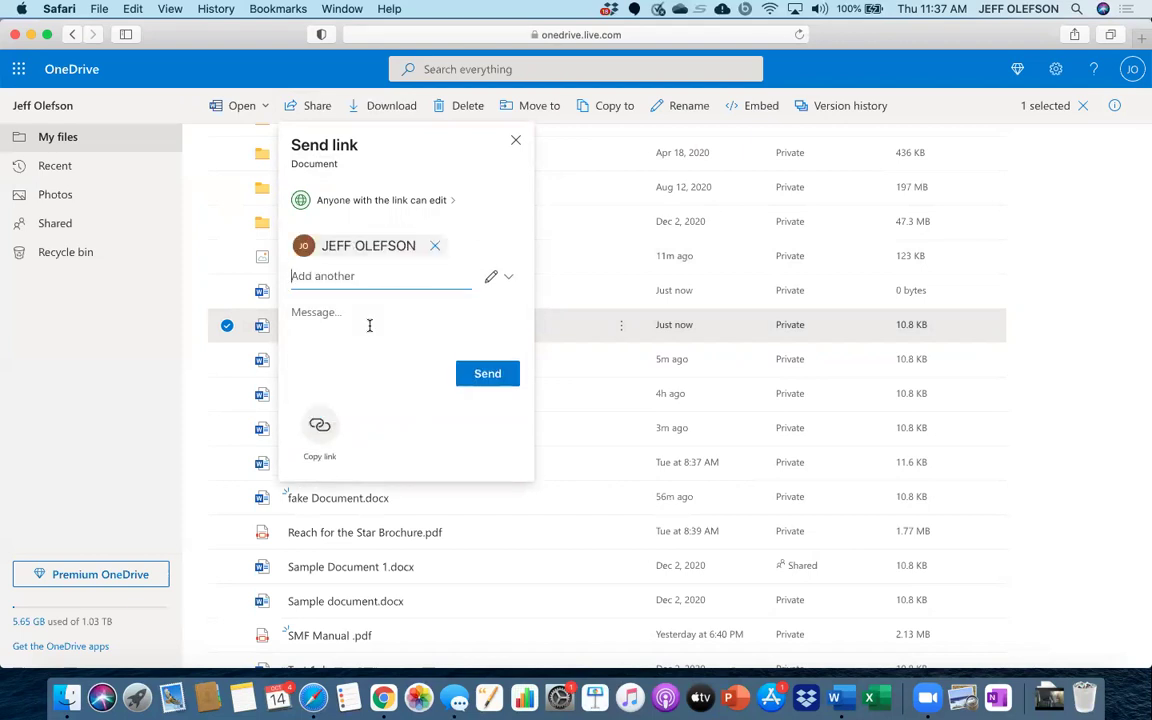
{"action": "left_click", "coordinate": [434, 246]}
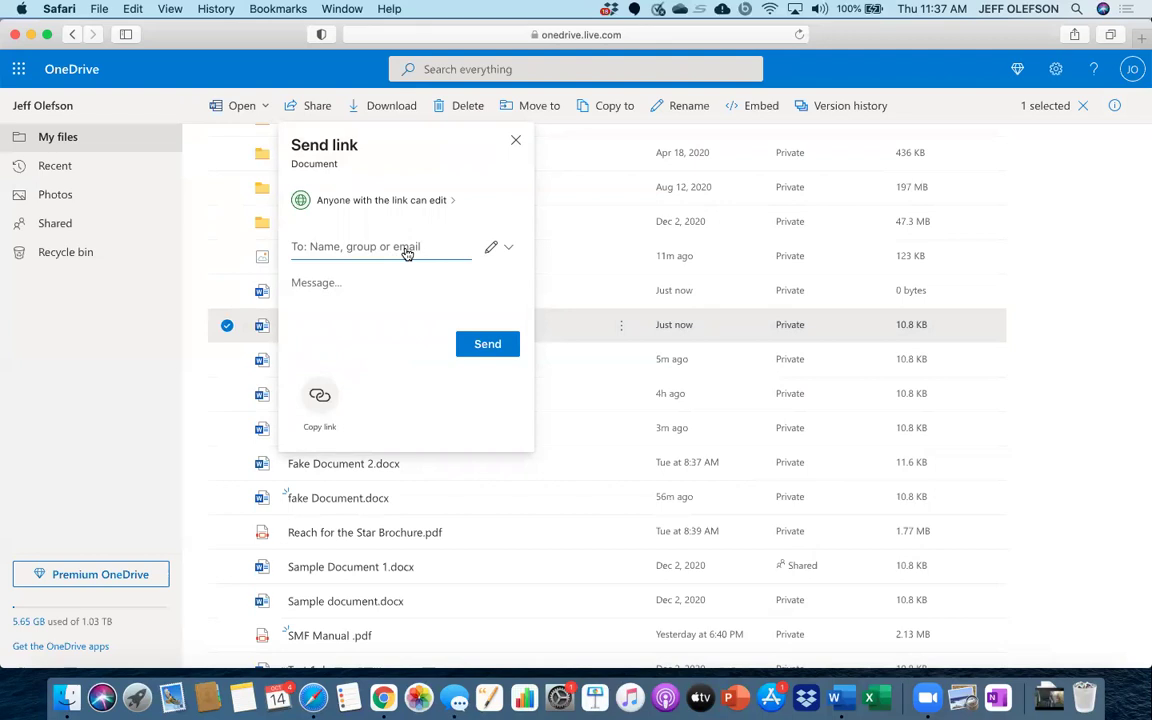
- Add the contact's e-mail as link recipient and write the message "This is the updated schedule."
{"action": "type", "text": "jol"}
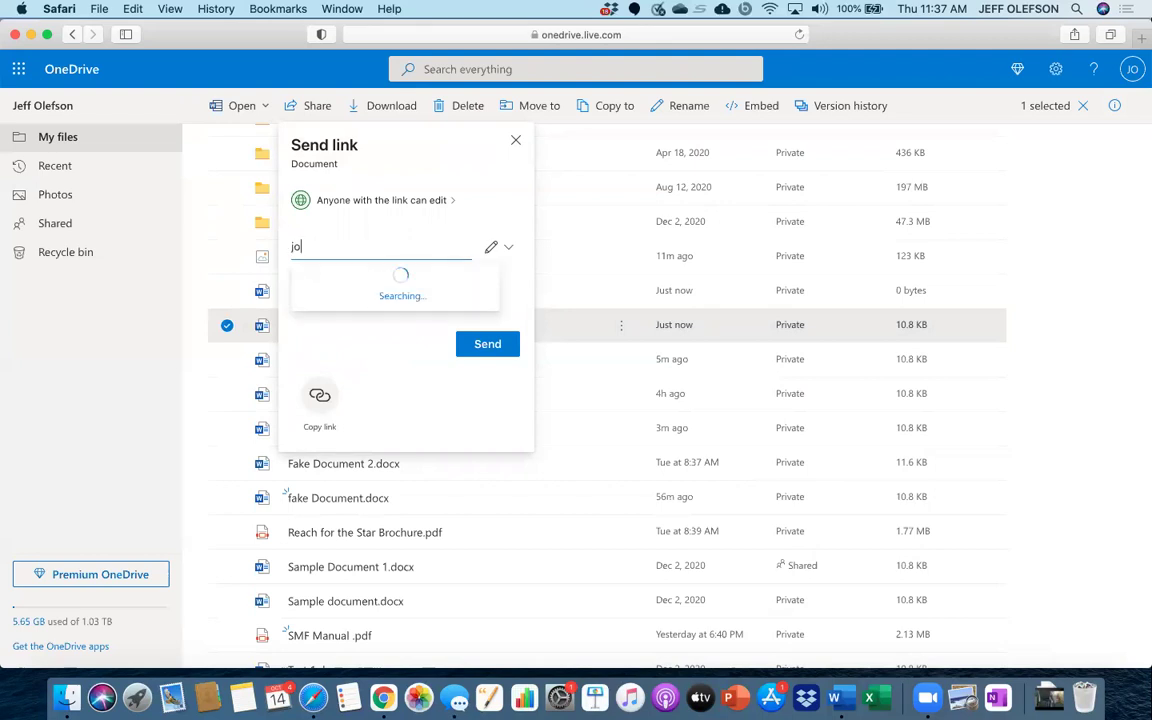
{"action": "left_click", "coordinate": [403, 291]}
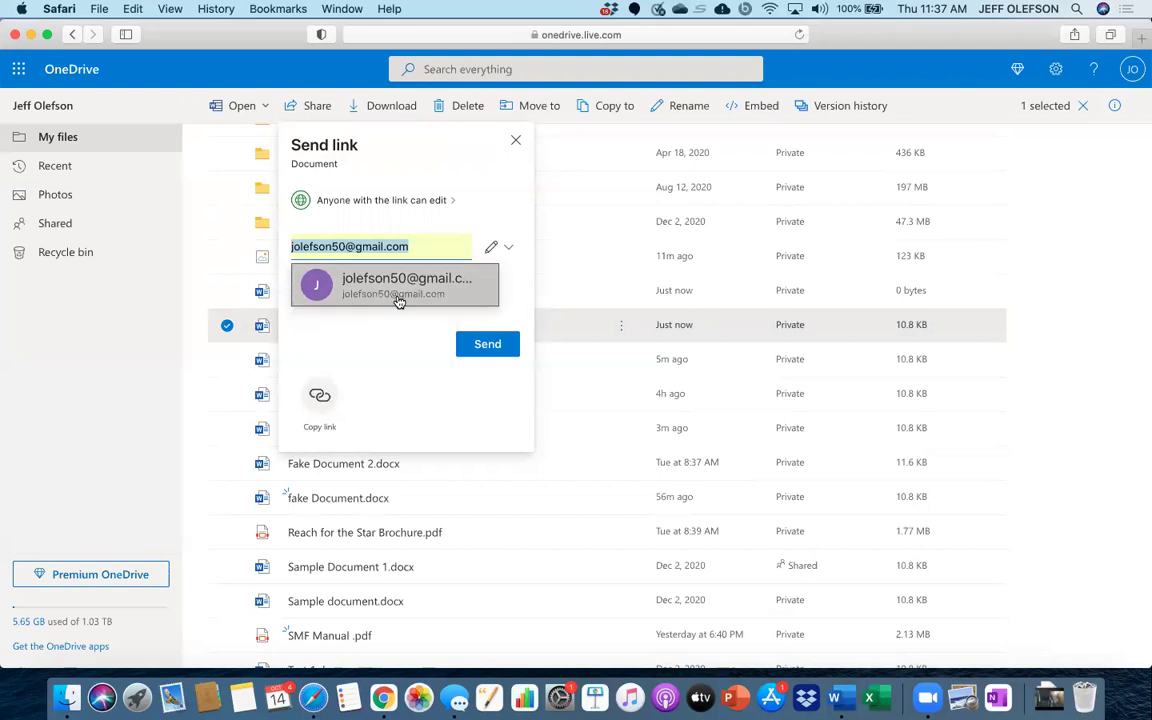
{"action": "left_click", "coordinate": [398, 296]}
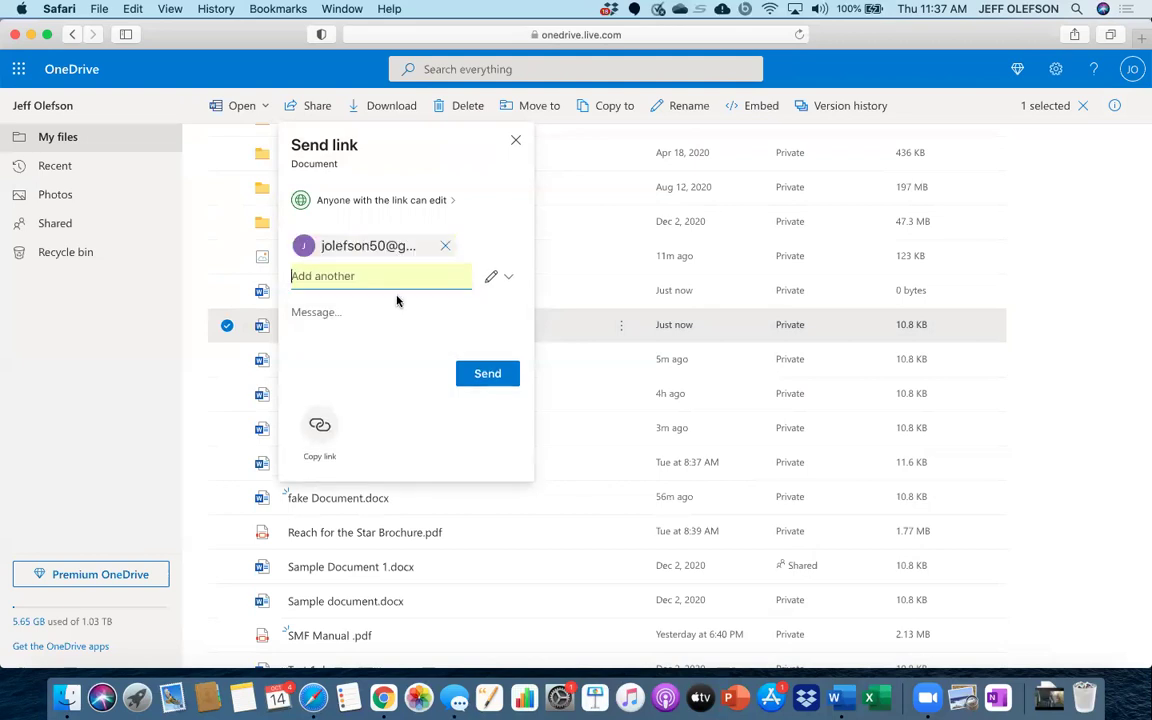
{"action": "left_click", "coordinate": [321, 311]}
{"action": "type", "text": "This is the updated schedule."}
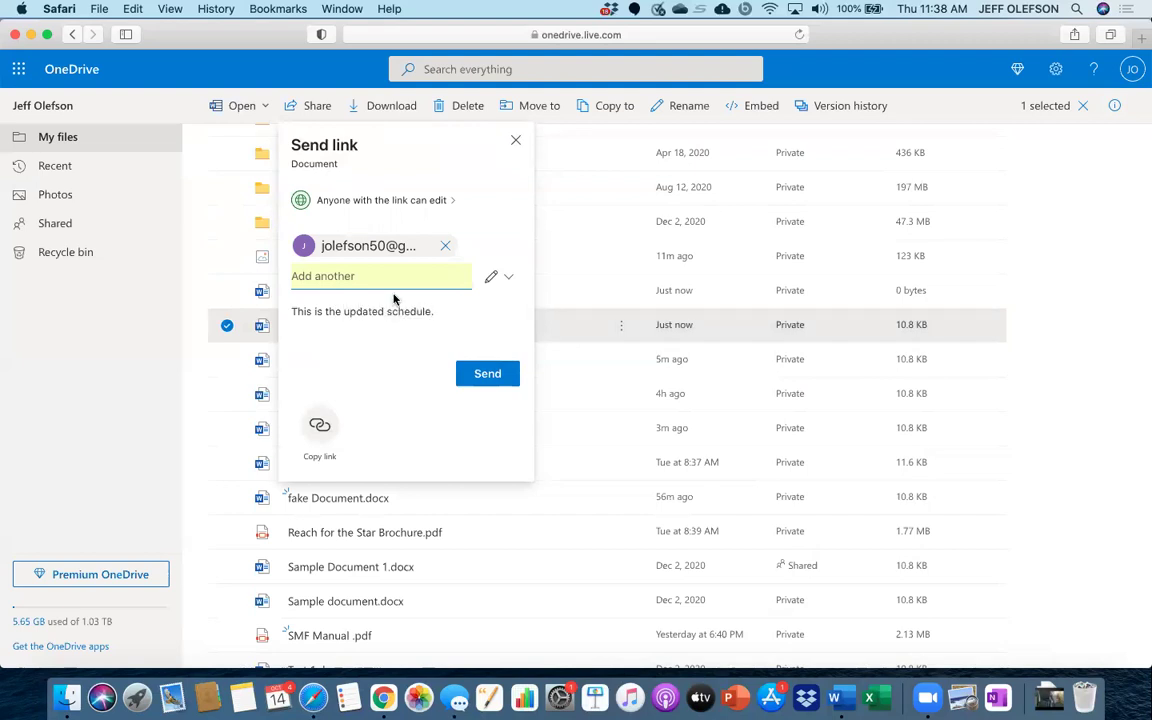
- Change the link permission to Can view and return it to Can edit
{"action": "left_click", "coordinate": [508, 281]}
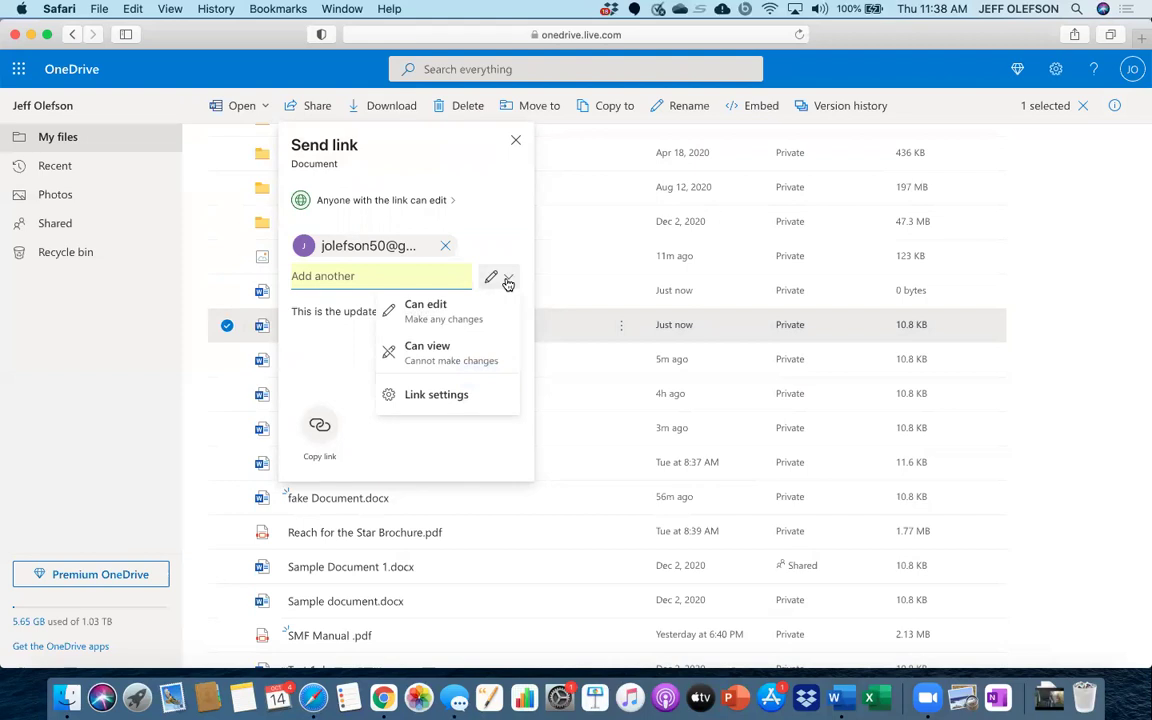
{"action": "left_click", "coordinate": [494, 350]}
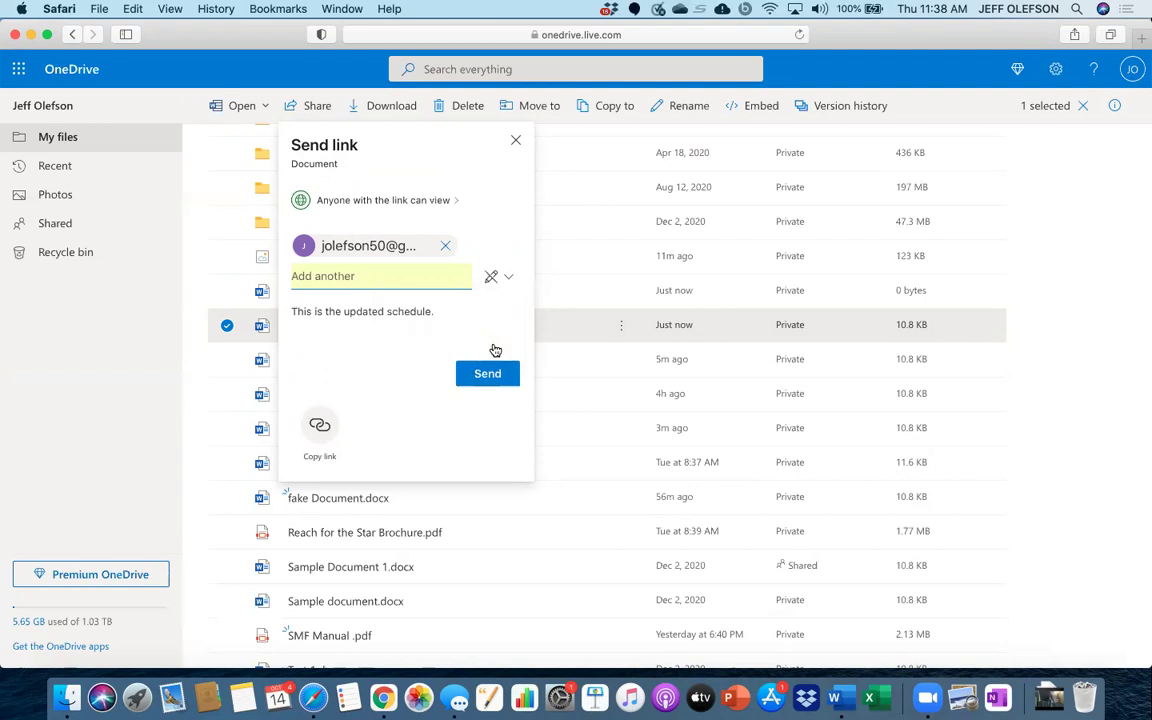
{"action": "left_click", "coordinate": [505, 281]}
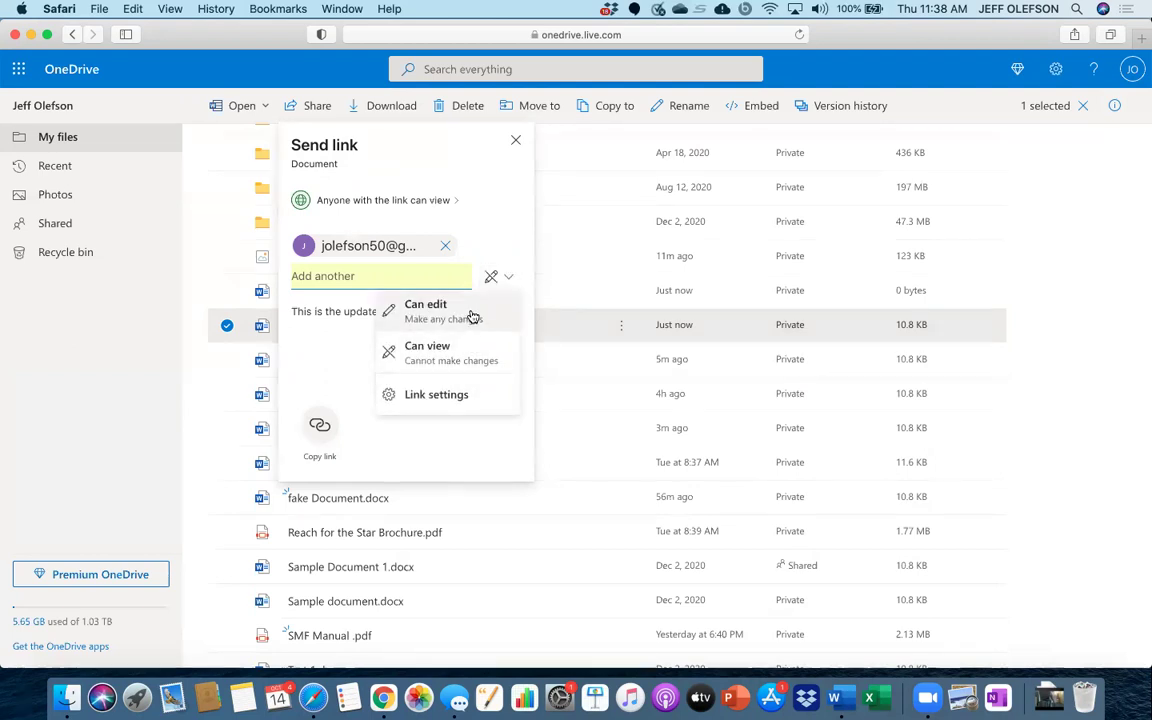
{"action": "left_click", "coordinate": [474, 318]}
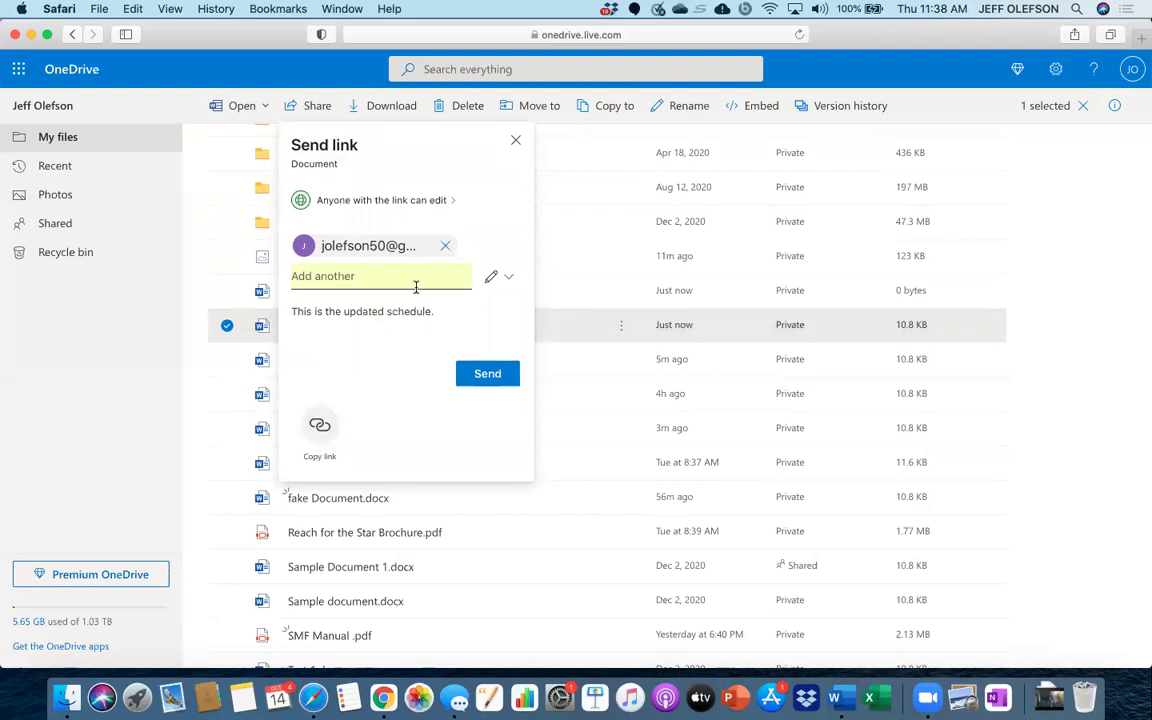
- Remove the recipient, and in the link settings try Specific people before restoring Anyone with the link
{"action": "left_click", "coordinate": [445, 246]}
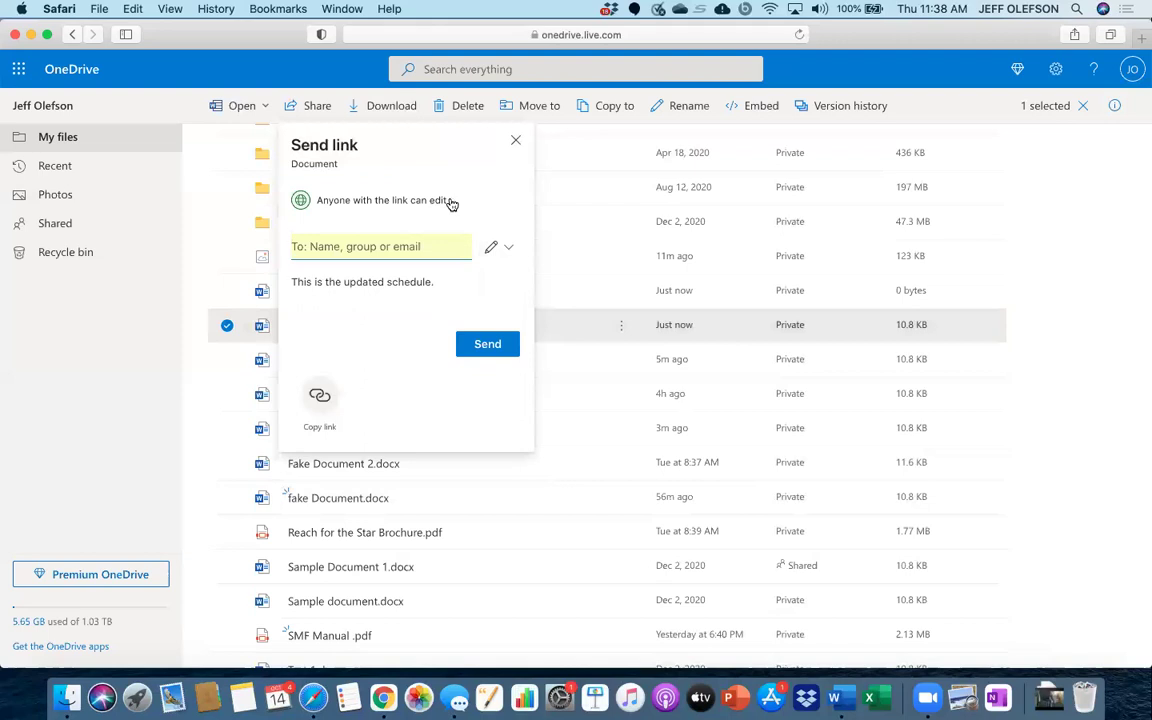
{"action": "left_click", "coordinate": [450, 202]}
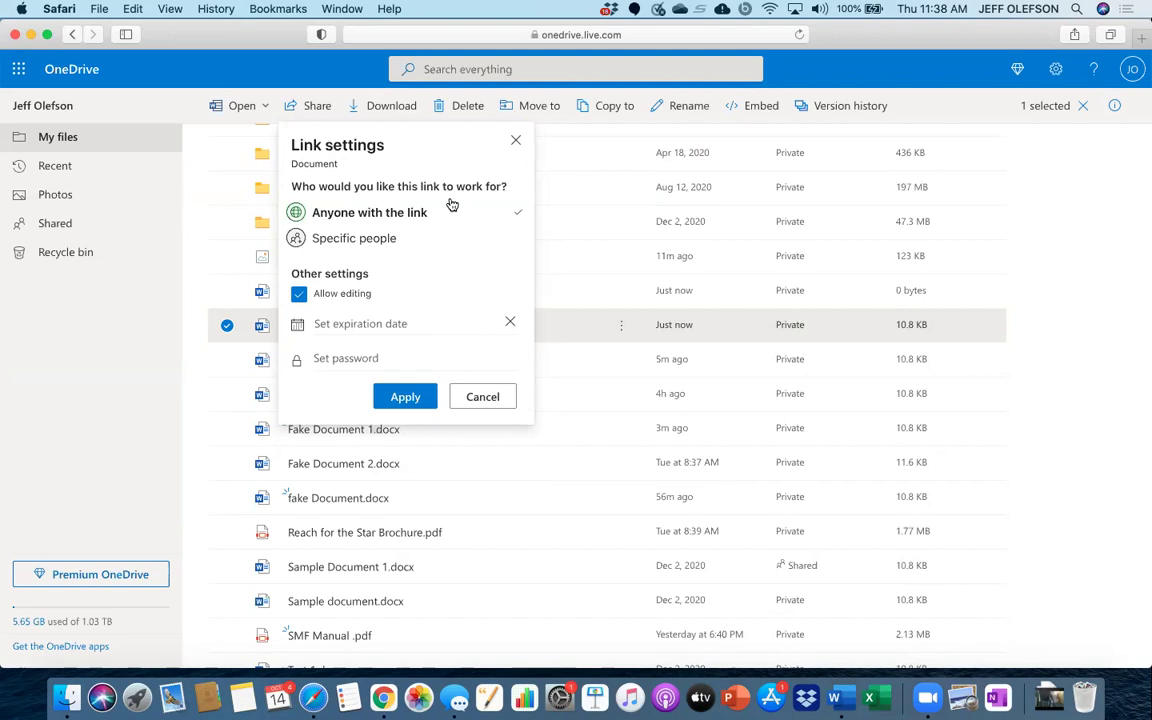
{"action": "left_click", "coordinate": [302, 239]}
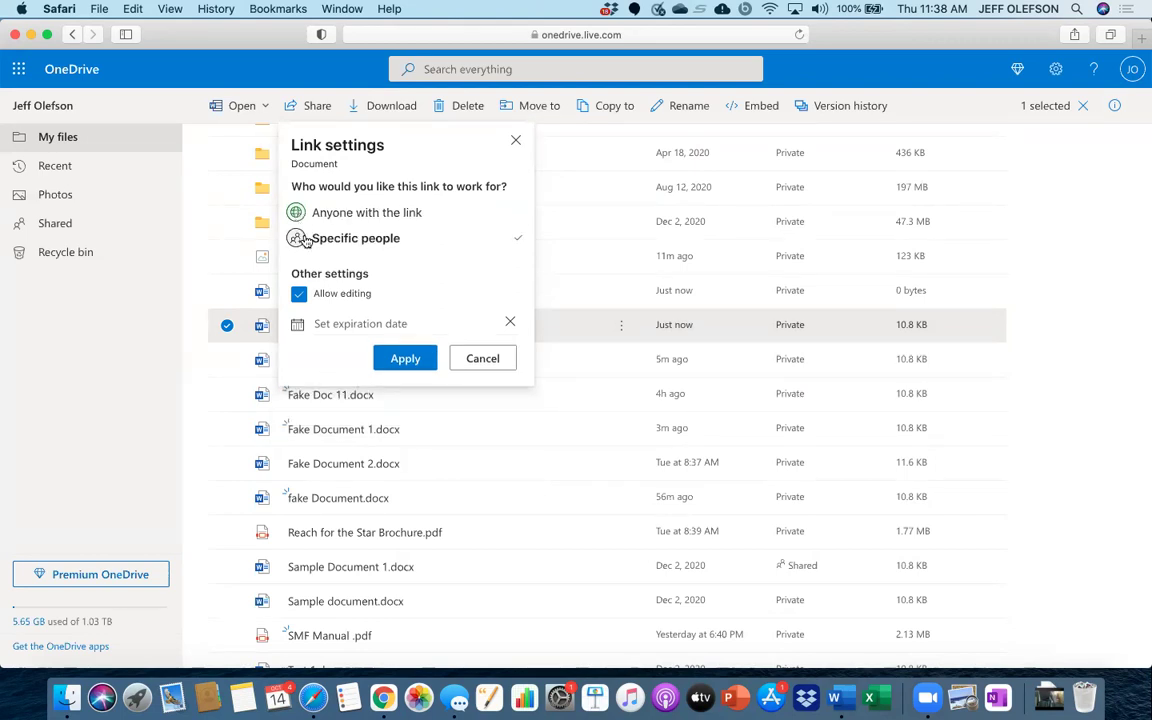
{"action": "left_click", "coordinate": [283, 208]}
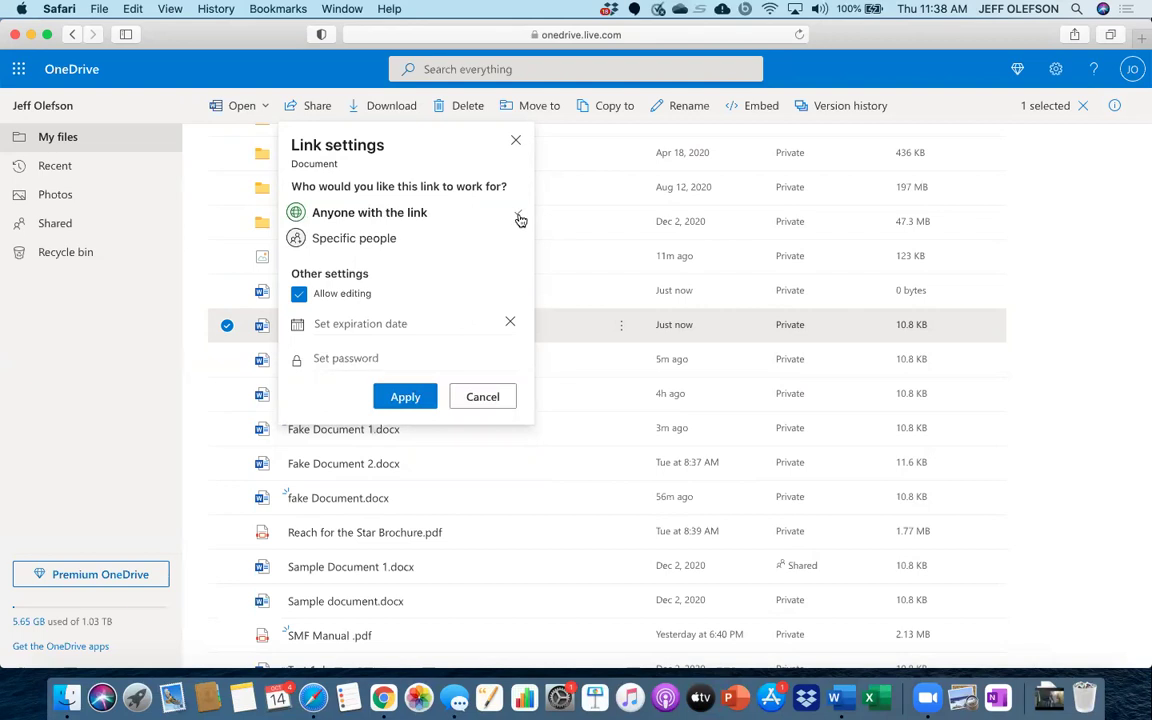
- Disallow editing through the link and set its expiration date to October 28, 2021
{"action": "left_click", "coordinate": [300, 296]}
{"action": "left_click", "coordinate": [300, 296]}
{"action": "left_click", "coordinate": [300, 296]}
{"action": "left_click", "coordinate": [373, 326]}
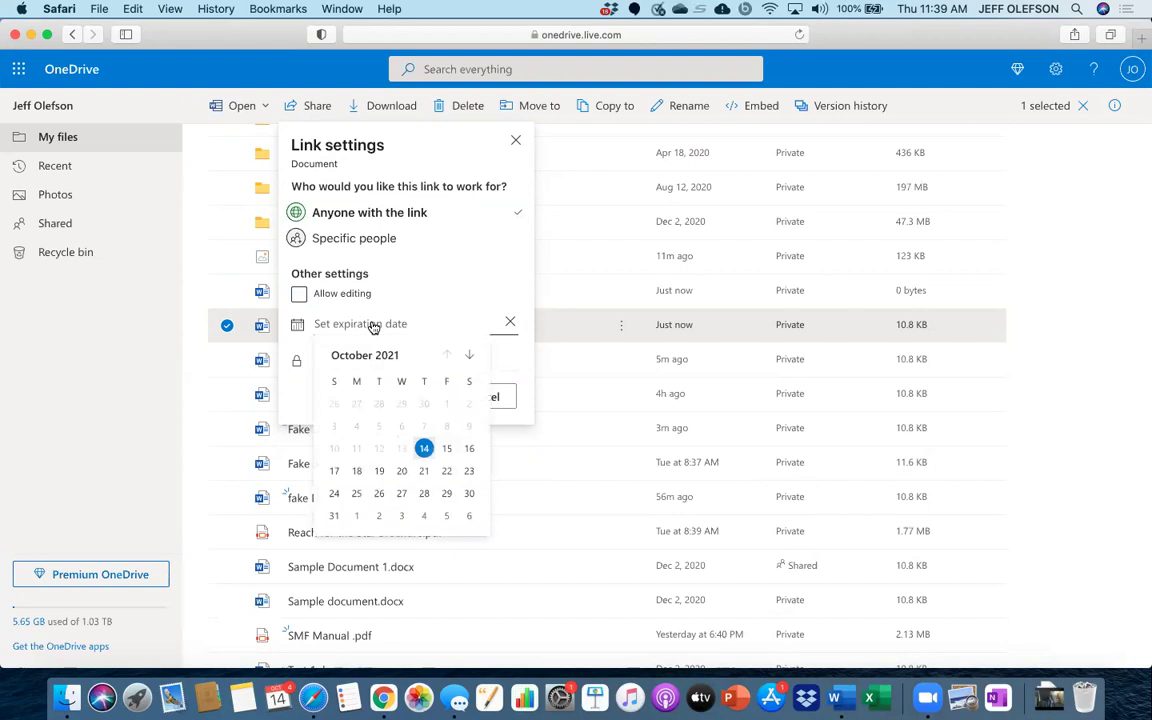
{"action": "left_click", "coordinate": [424, 494]}
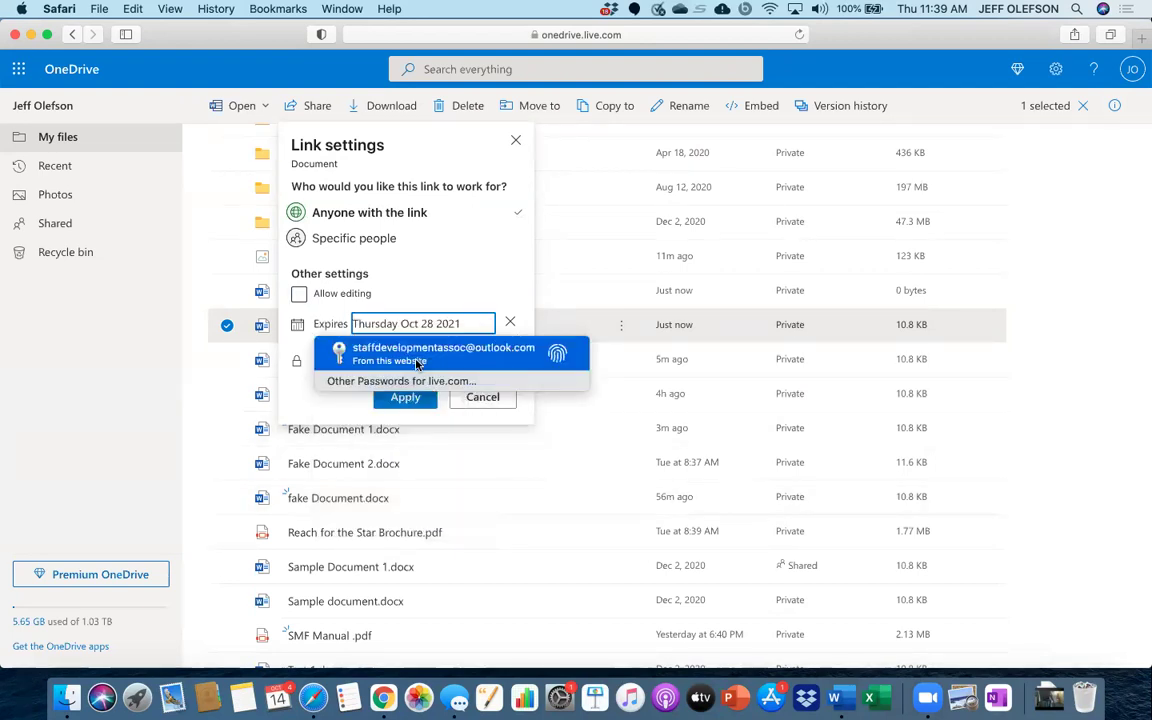
- Fill in the link's password, discard the link settings, and close the sharing dialog without sending
{"action": "left_click", "coordinate": [418, 364]}
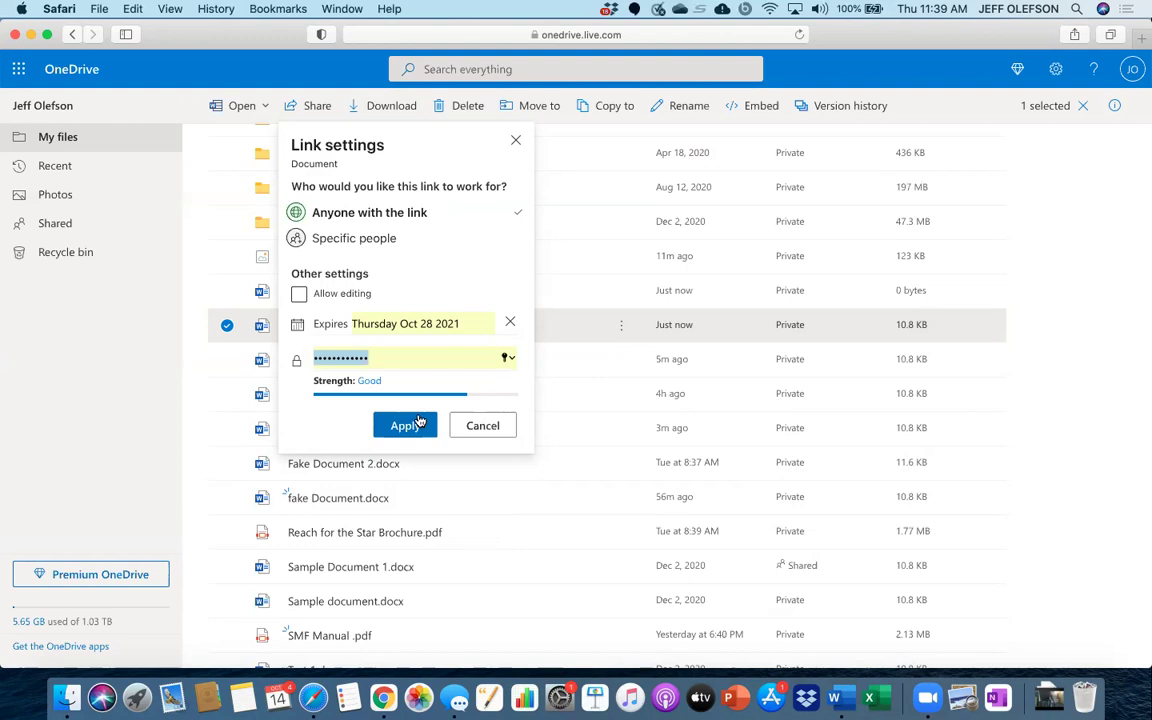
{"action": "left_click", "coordinate": [483, 426]}
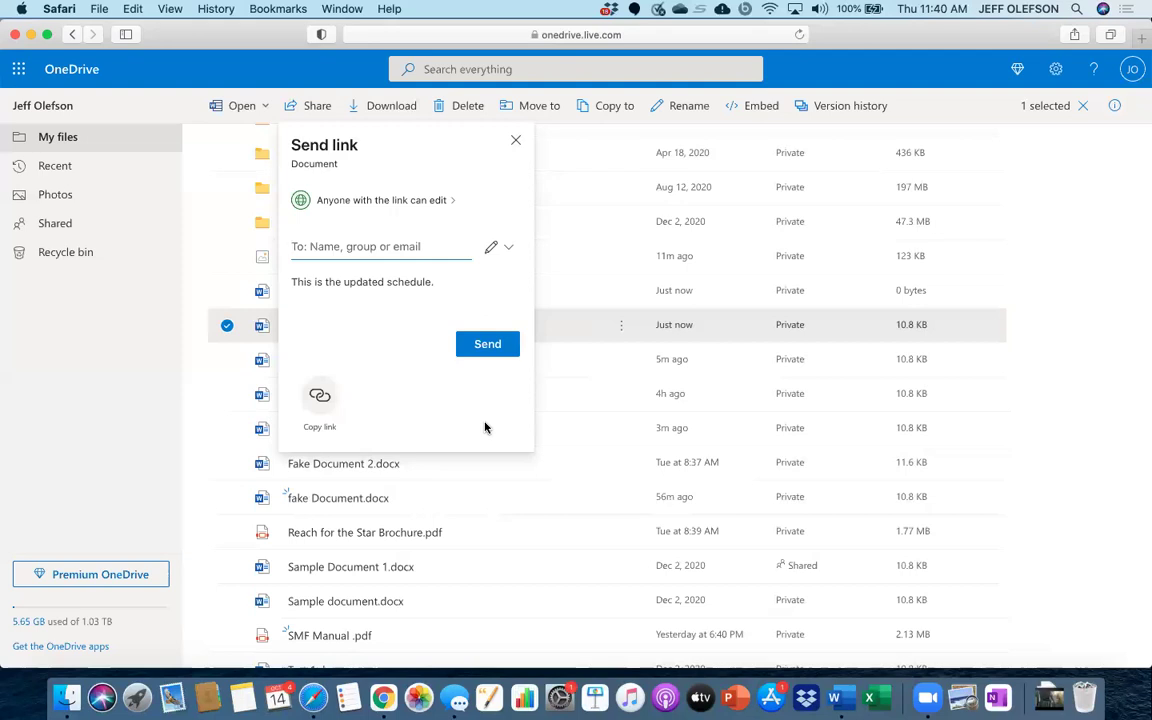
{"action": "left_click", "coordinate": [519, 139]}
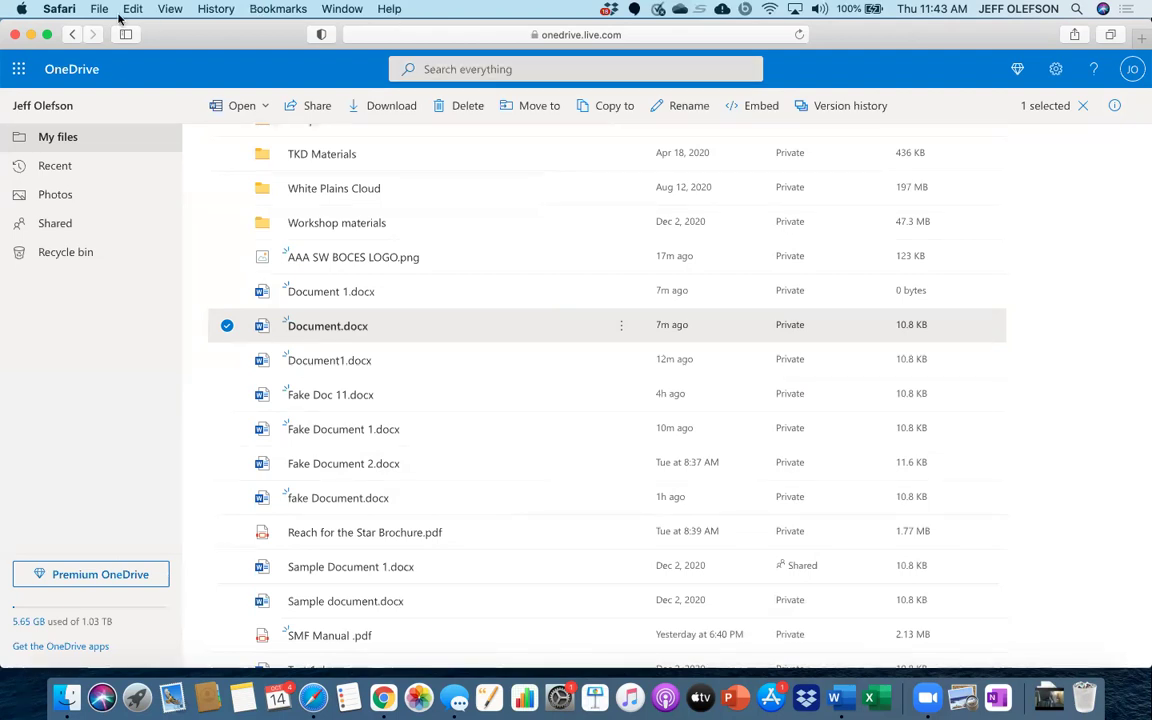
- Close the browser window and, in OneNote, open the Sample notebook's important documents section and expand the Supplimenary group
{"action": "left_click", "coordinate": [13, 35]}
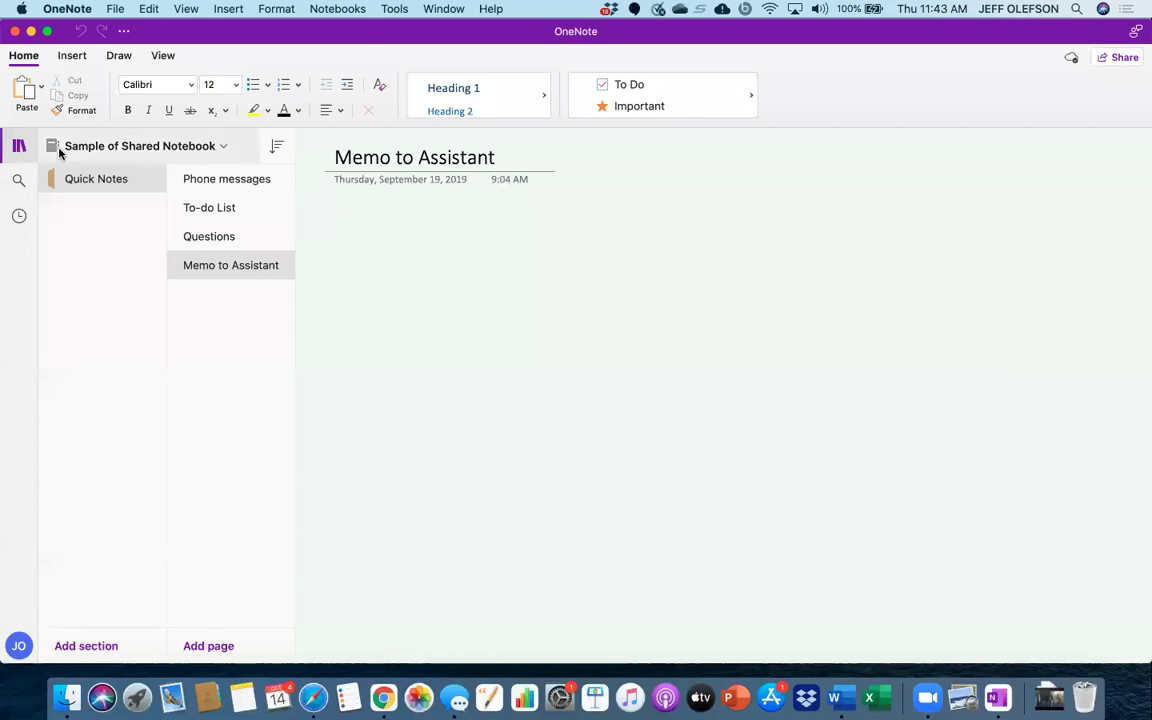
{"action": "left_click", "coordinate": [55, 152]}
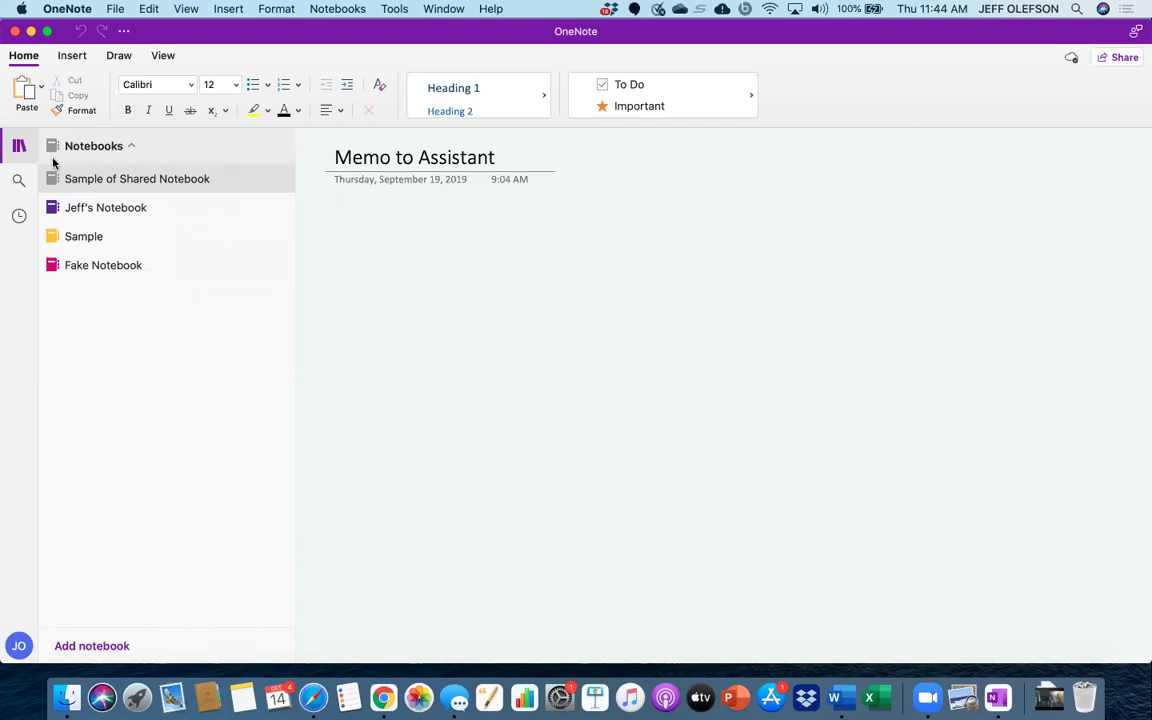
{"action": "left_click", "coordinate": [77, 236]}
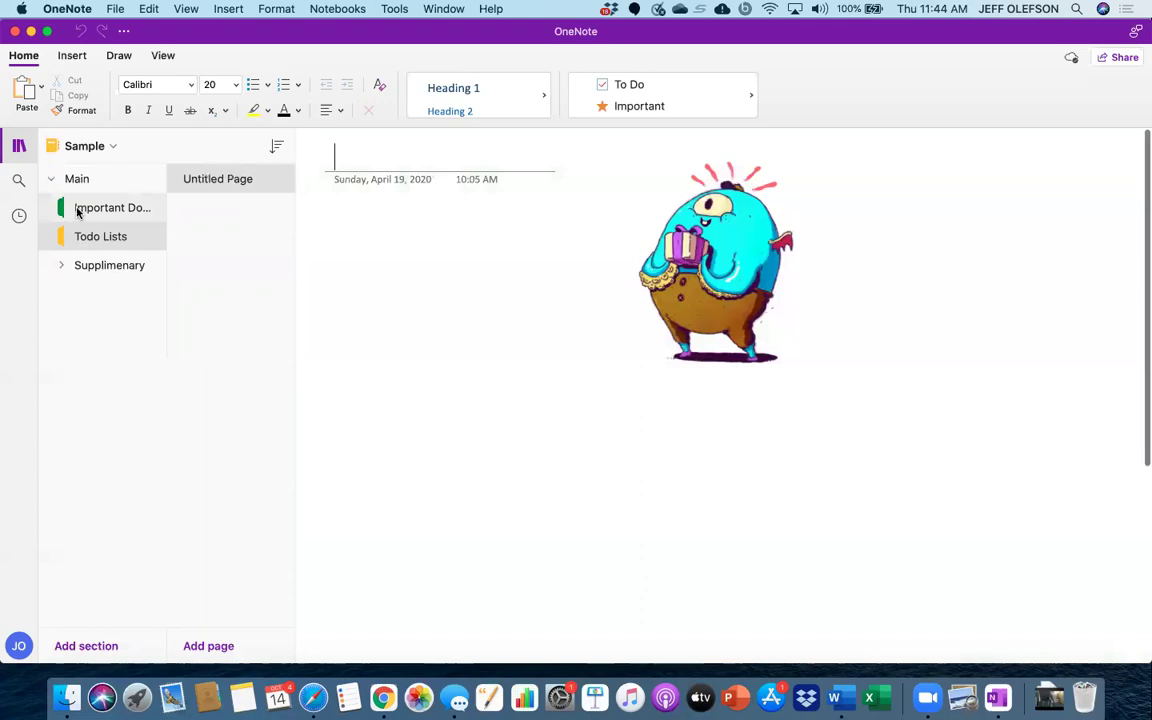
{"action": "left_click", "coordinate": [78, 210]}
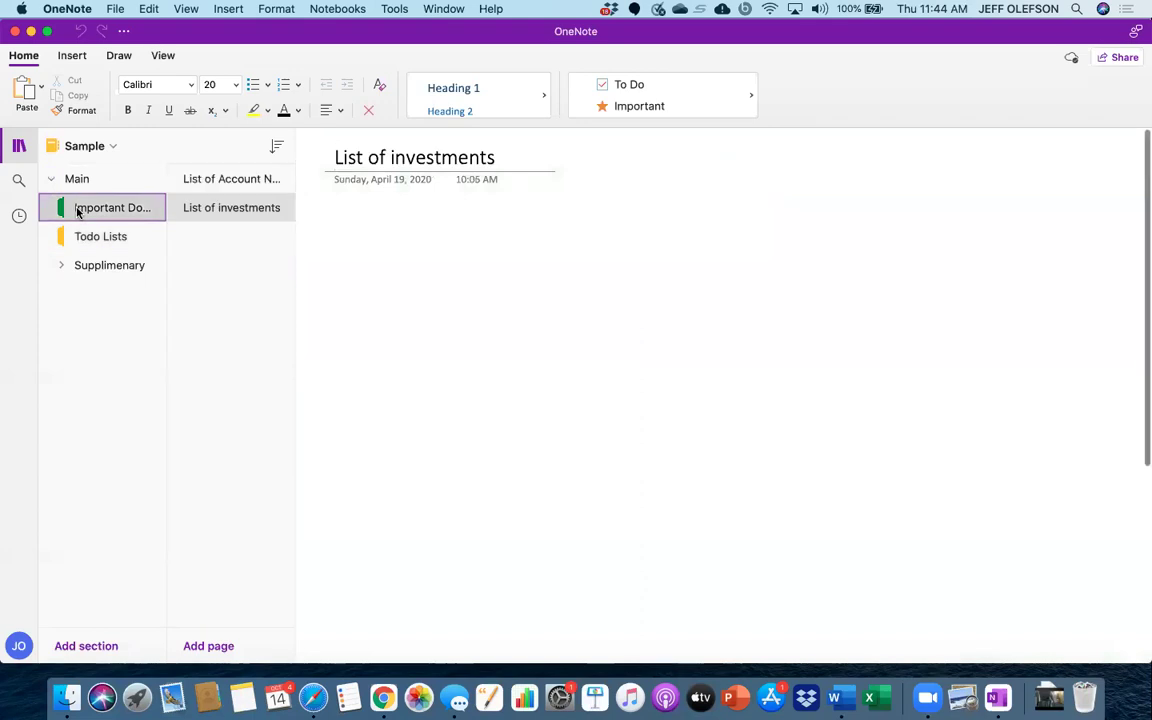
{"action": "left_click", "coordinate": [80, 262]}
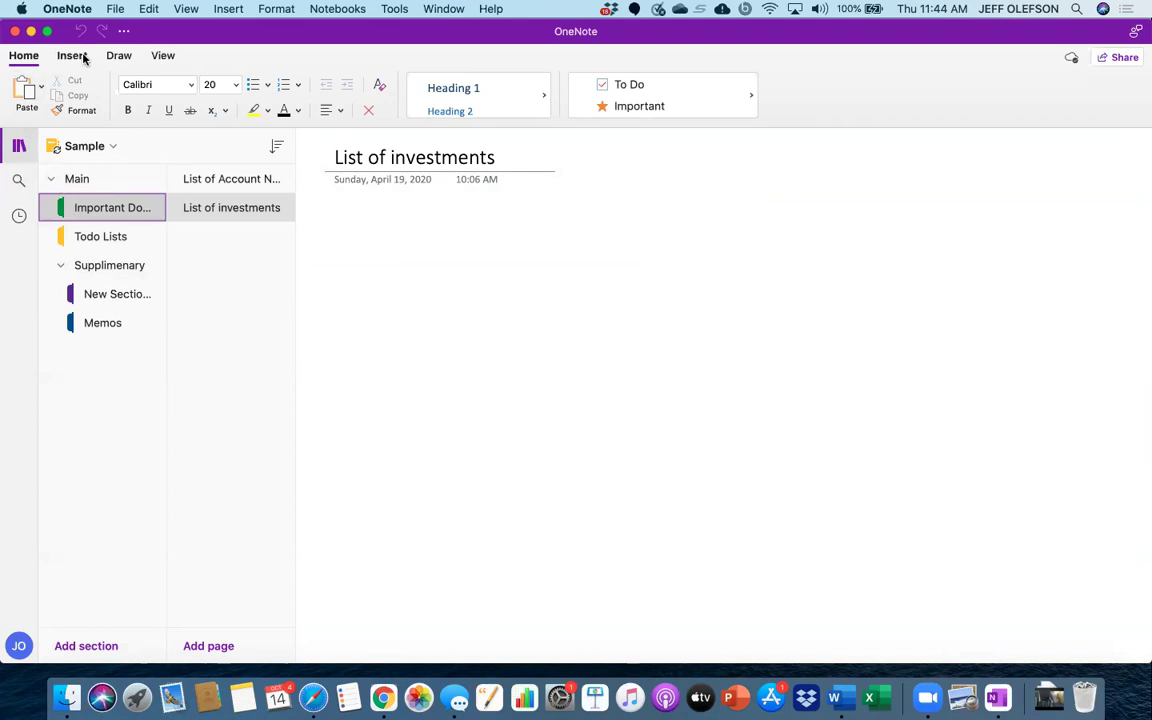
- Open the Phone messages page of Sample of Shared Notebook and add an empty row to its table
{"action": "left_click", "coordinate": [59, 158]}
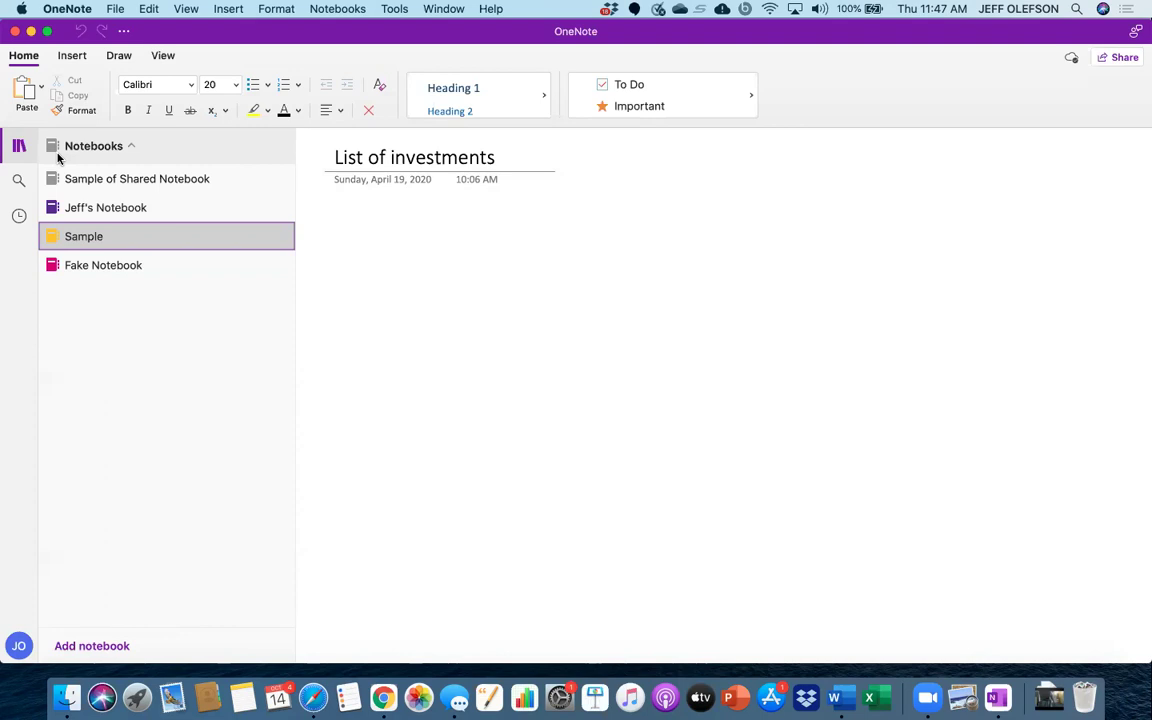
{"action": "left_click", "coordinate": [80, 178]}
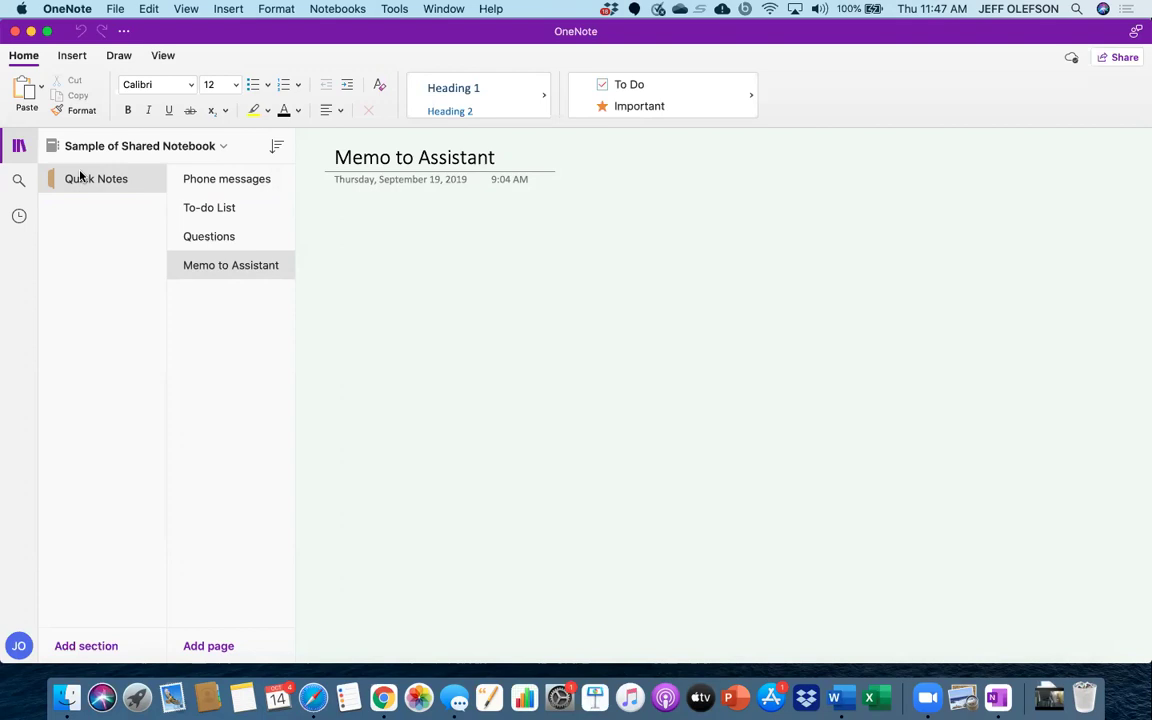
{"action": "left_click", "coordinate": [199, 181]}
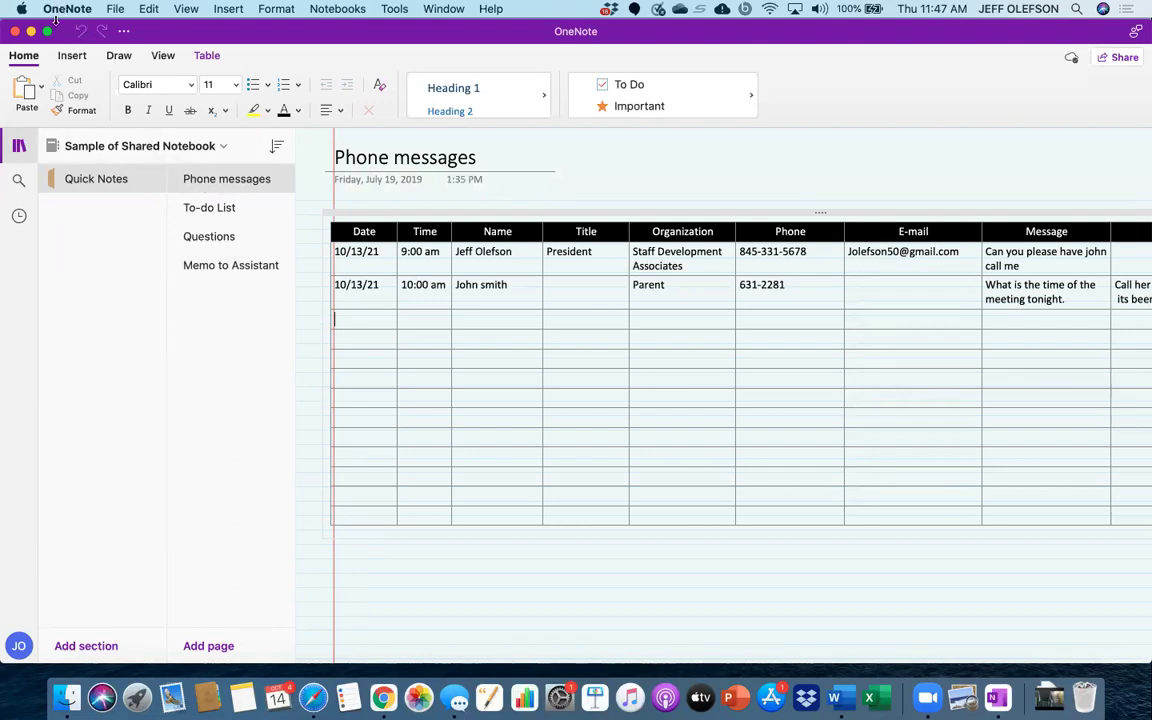
{"action": "left_click", "coordinate": [72, 56]}
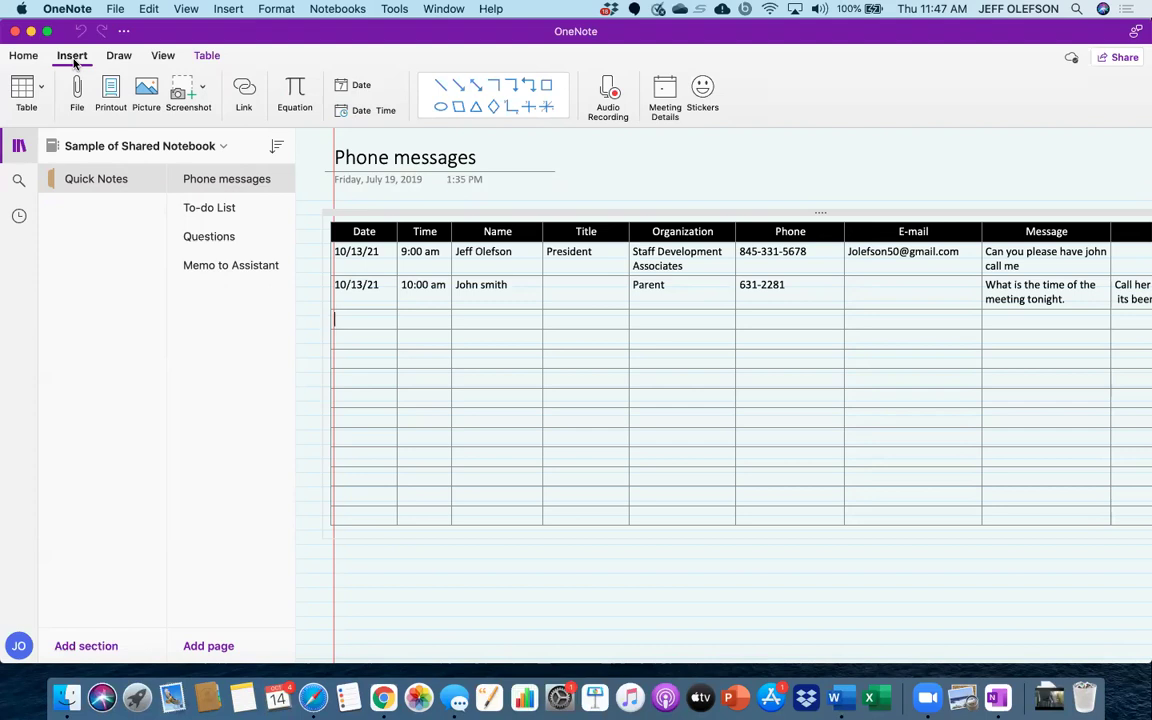
{"action": "key", "text": "super+Return"}
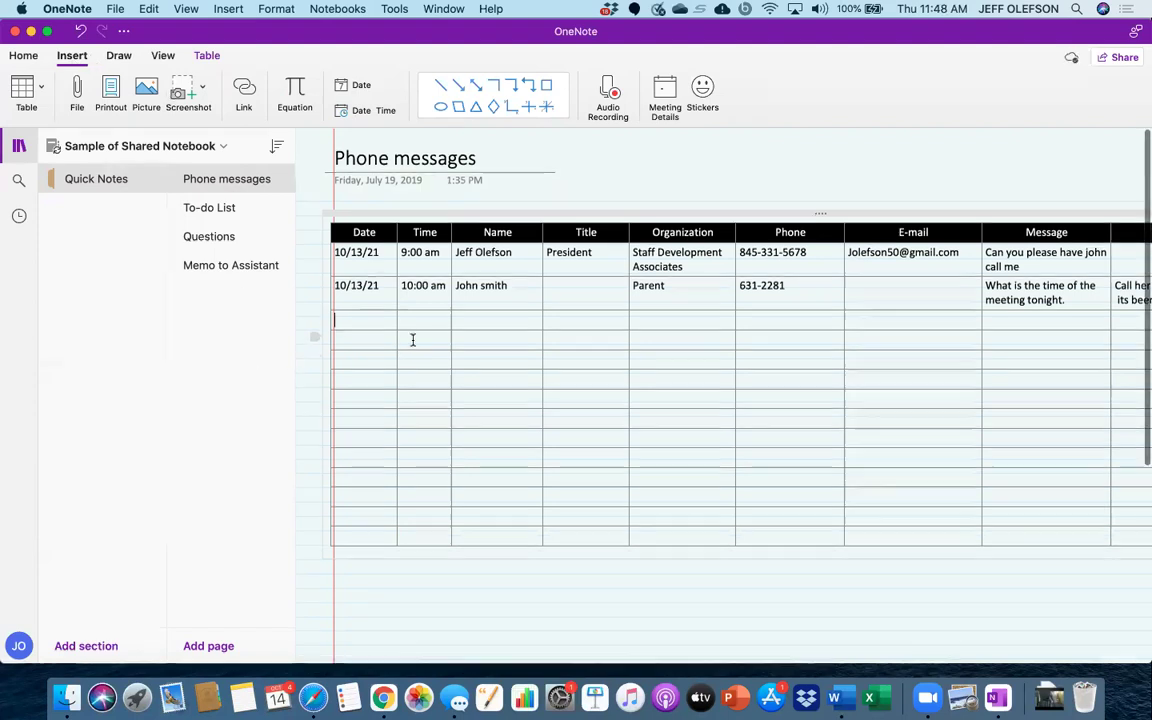
- Examine the Phone messages table across all its columns, from Date to Comment
{"action": "scroll", "coordinate": [412, 340], "scroll_direction": "down", "scroll_amount": 1}
{"action": "scroll", "coordinate": [412, 340], "scroll_direction": "down", "scroll_amount": 1}
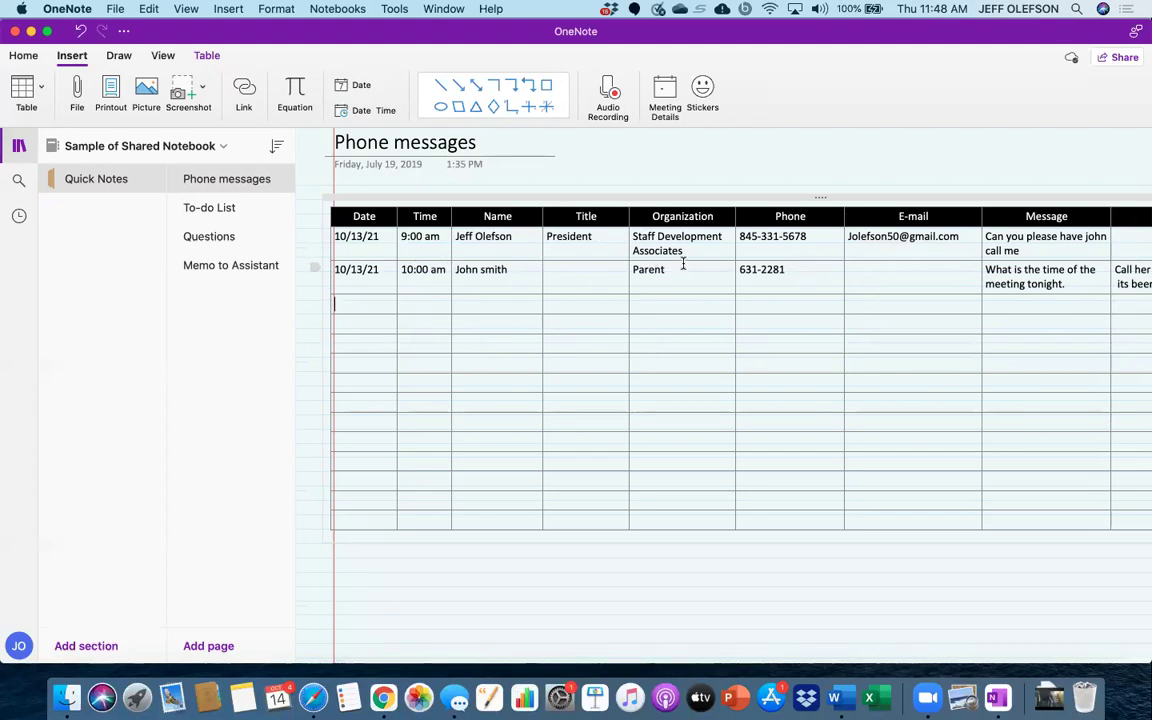
{"action": "scroll", "coordinate": [683, 263], "scroll_direction": "right", "scroll_amount": 3}
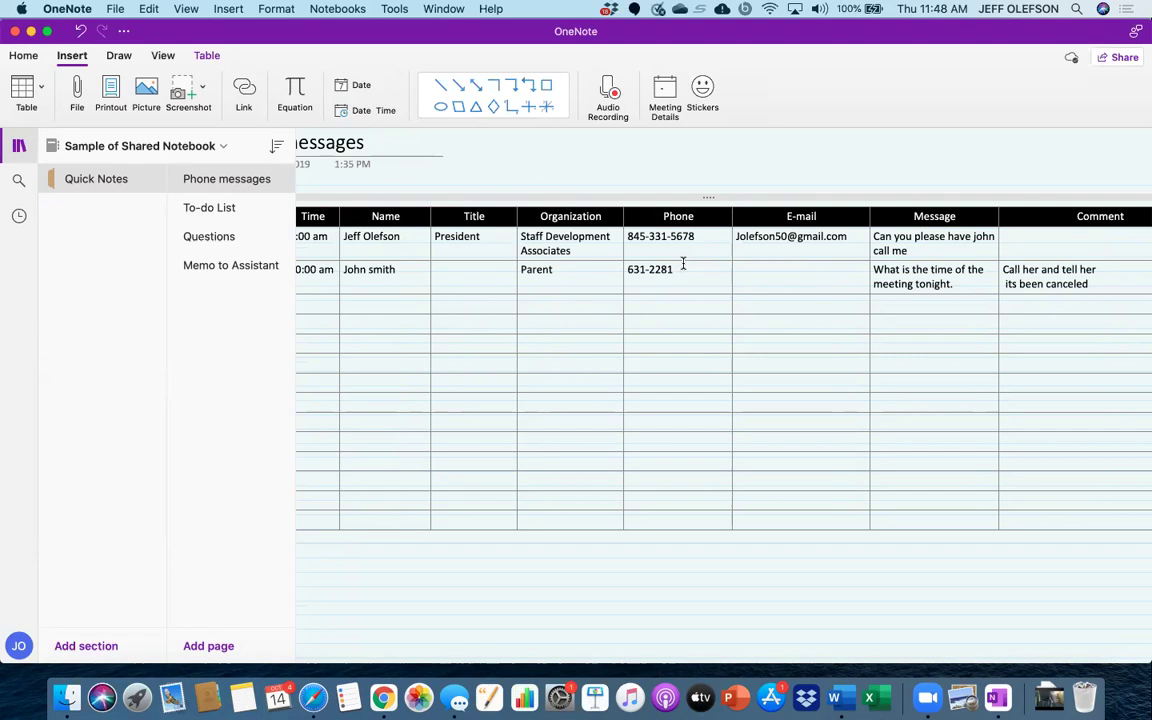
{"action": "scroll", "coordinate": [640, 255], "scroll_direction": "left", "scroll_amount": 5}
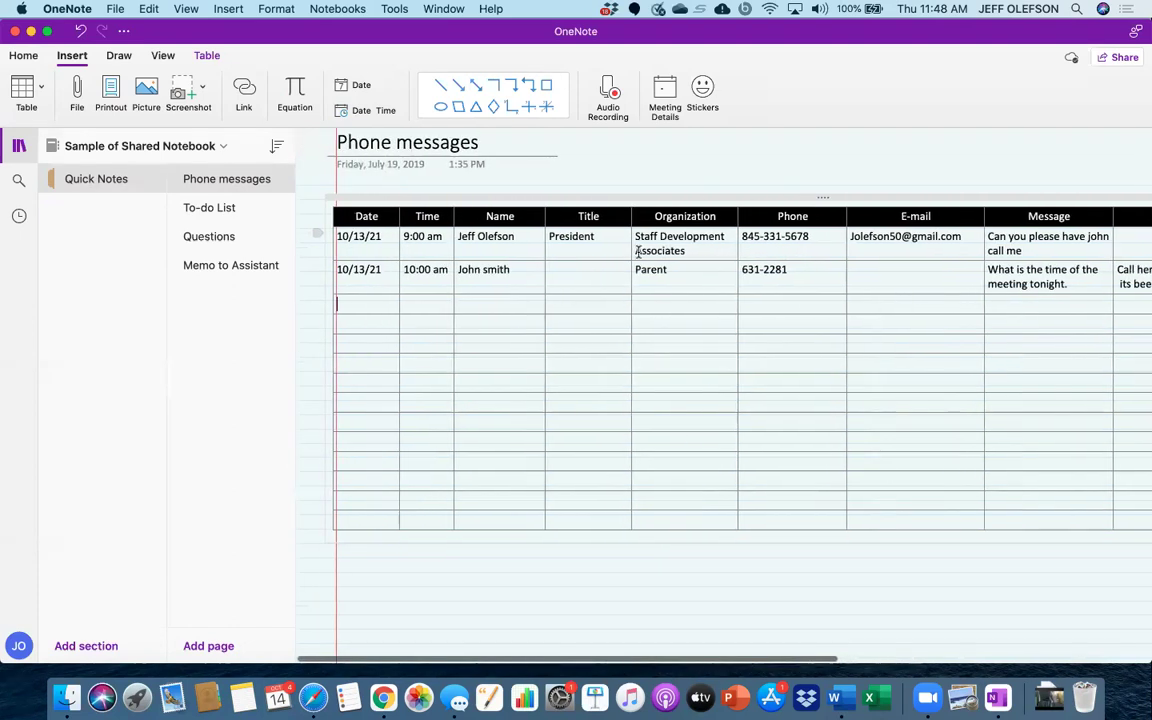
{"action": "scroll", "coordinate": [638, 252], "scroll_direction": "right", "scroll_amount": 3}
{"action": "scroll", "coordinate": [638, 252], "scroll_direction": "right", "scroll_amount": 3}
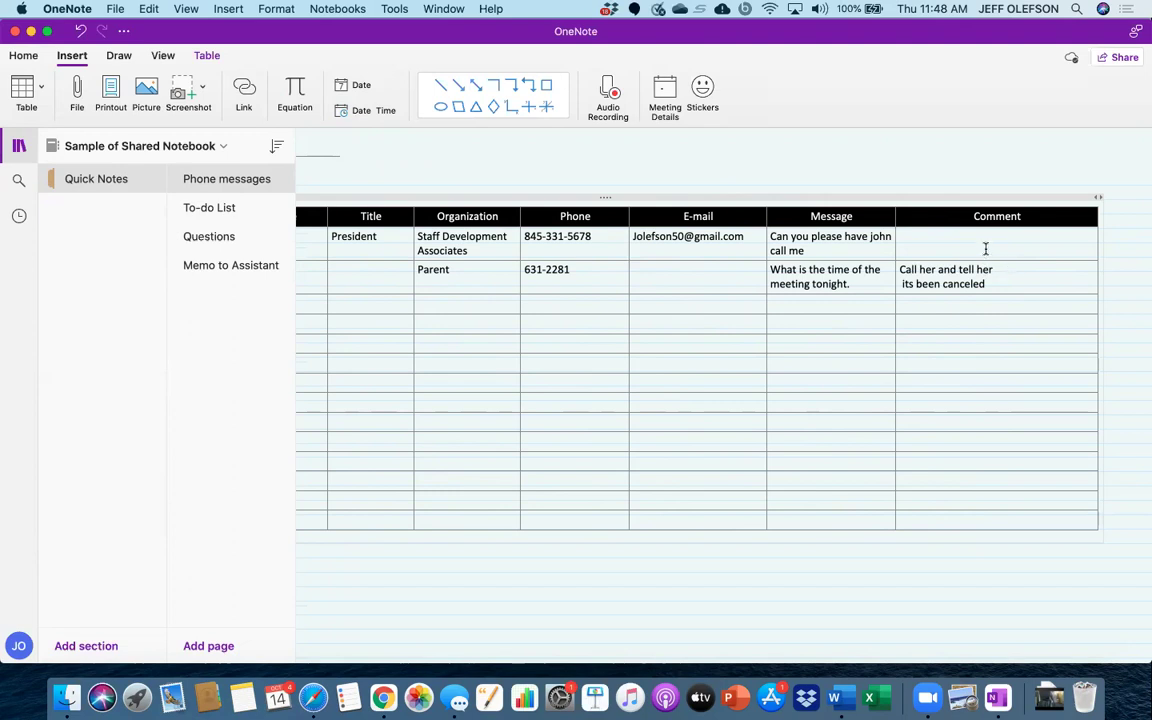
{"action": "scroll", "coordinate": [985, 248], "scroll_direction": "left", "scroll_amount": 3}
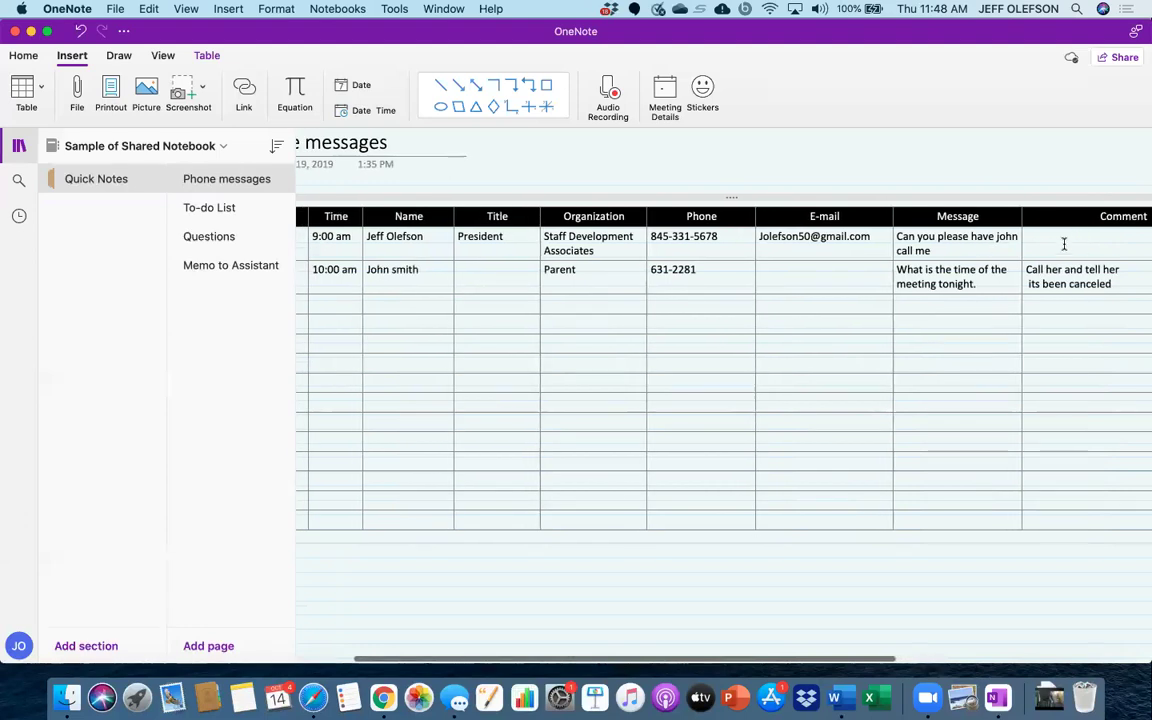
{"action": "scroll", "coordinate": [1064, 244], "scroll_direction": "right", "scroll_amount": 3}
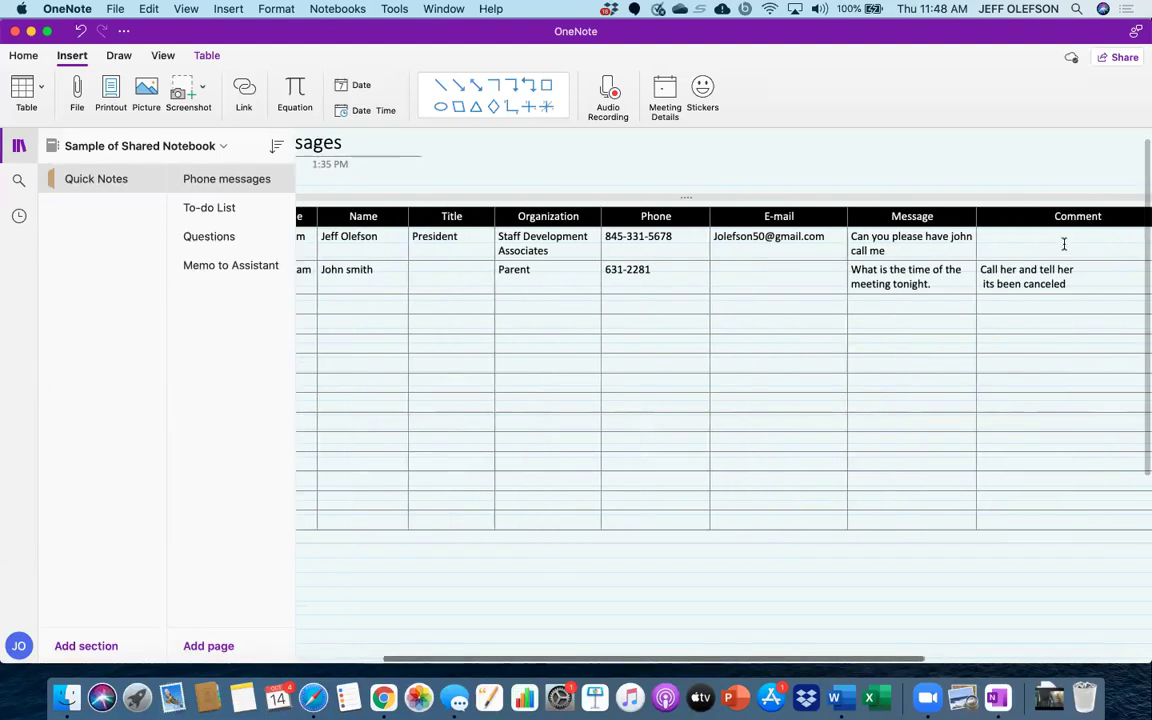
{"action": "scroll", "coordinate": [1064, 244], "scroll_direction": "left", "scroll_amount": 4}
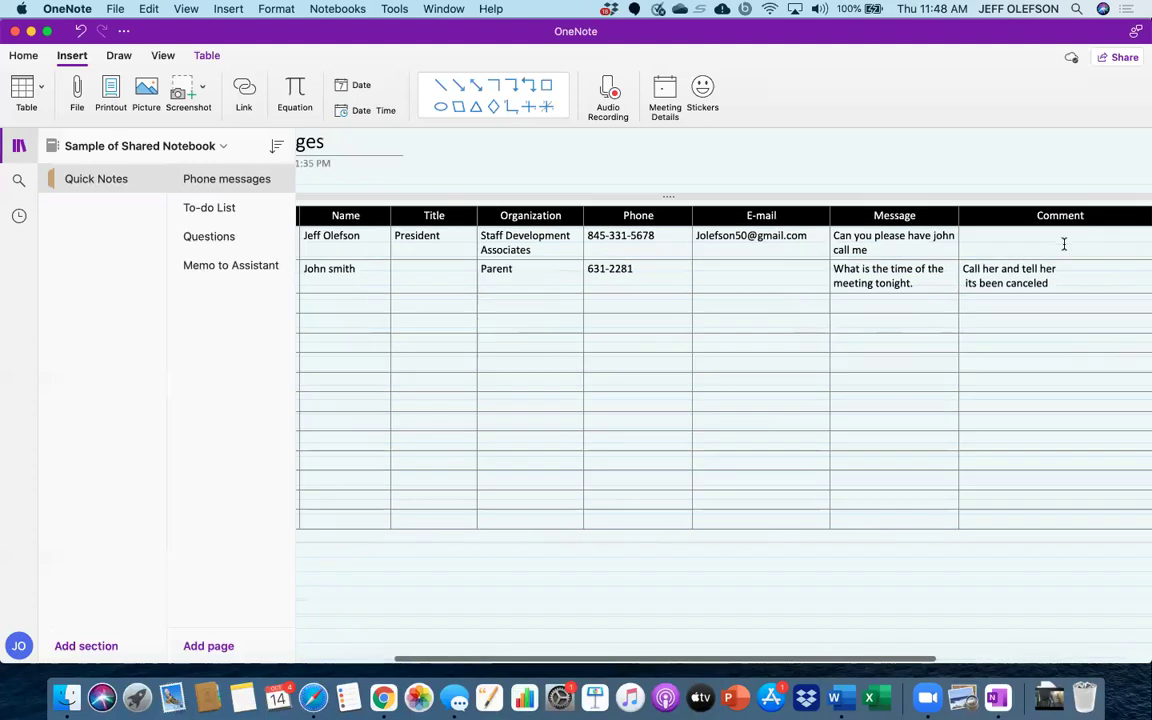
{"action": "scroll", "coordinate": [1064, 244], "scroll_direction": "left", "scroll_amount": 1}
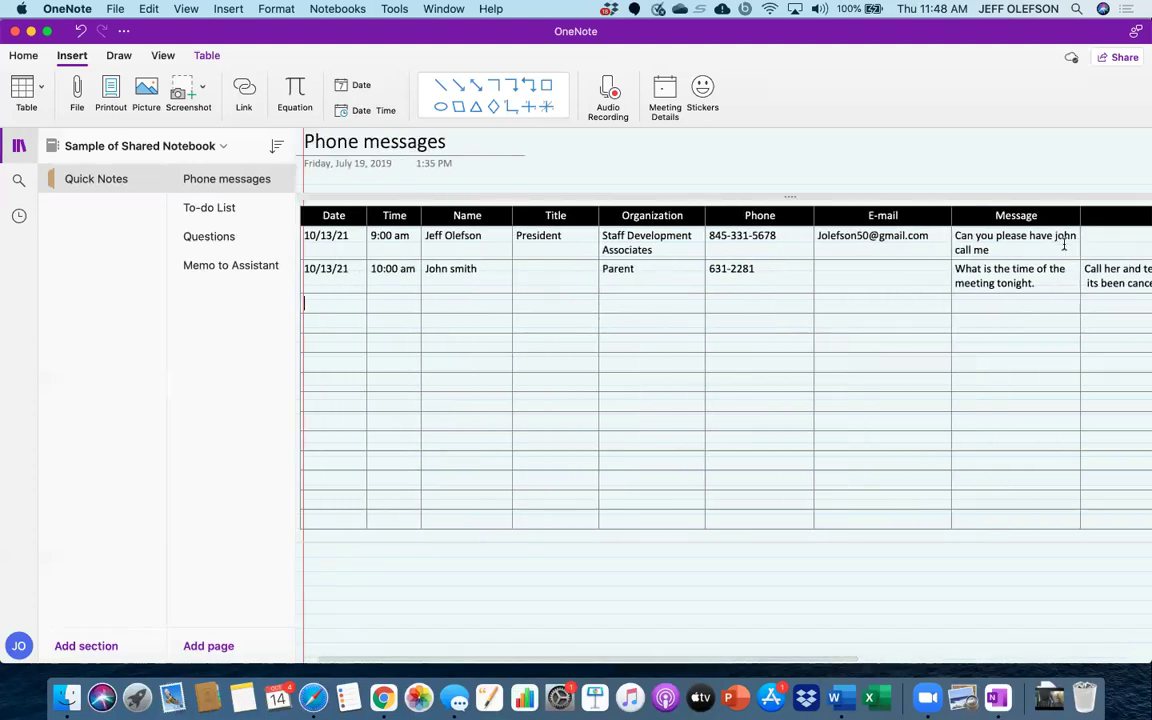
{"action": "scroll", "coordinate": [1064, 244], "scroll_direction": "left", "scroll_amount": 1}
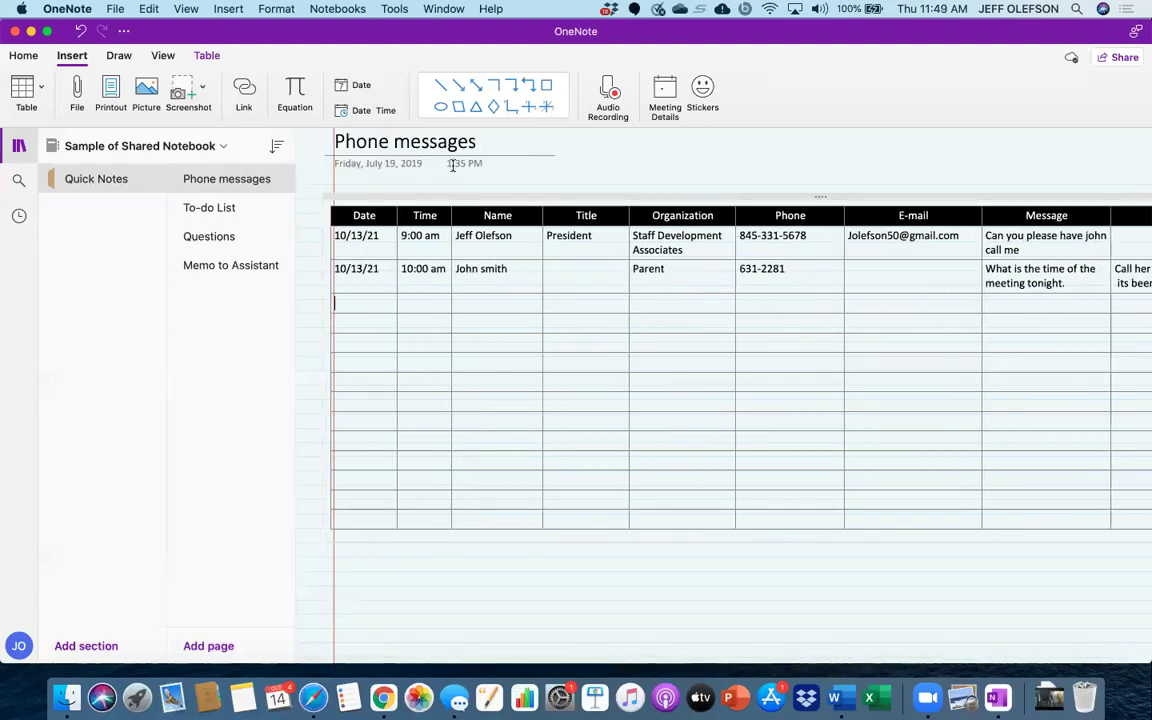
- View the To-do List page and the Questions page of the shared notebook
{"action": "left_click", "coordinate": [222, 210]}
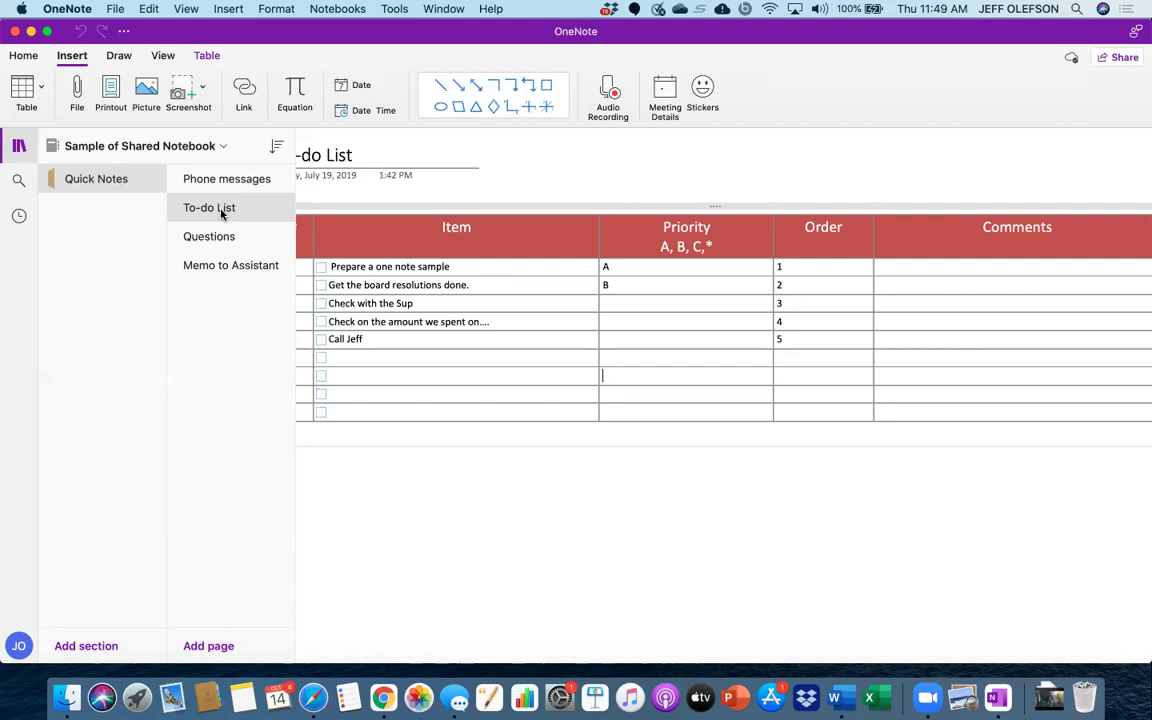
{"action": "left_click", "coordinate": [221, 212]}
{"action": "left_click", "coordinate": [213, 240]}
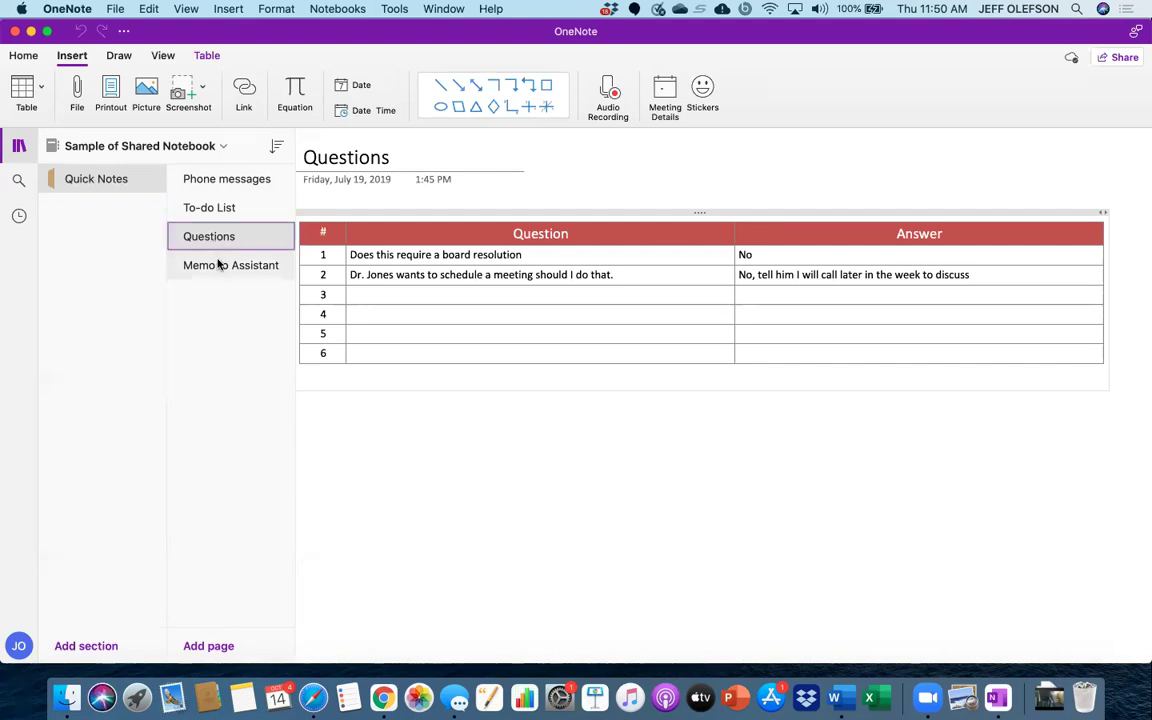
- Open the Memo to Assistant page and view the notebook's sharing options without choosing one
{"action": "left_click", "coordinate": [218, 264]}
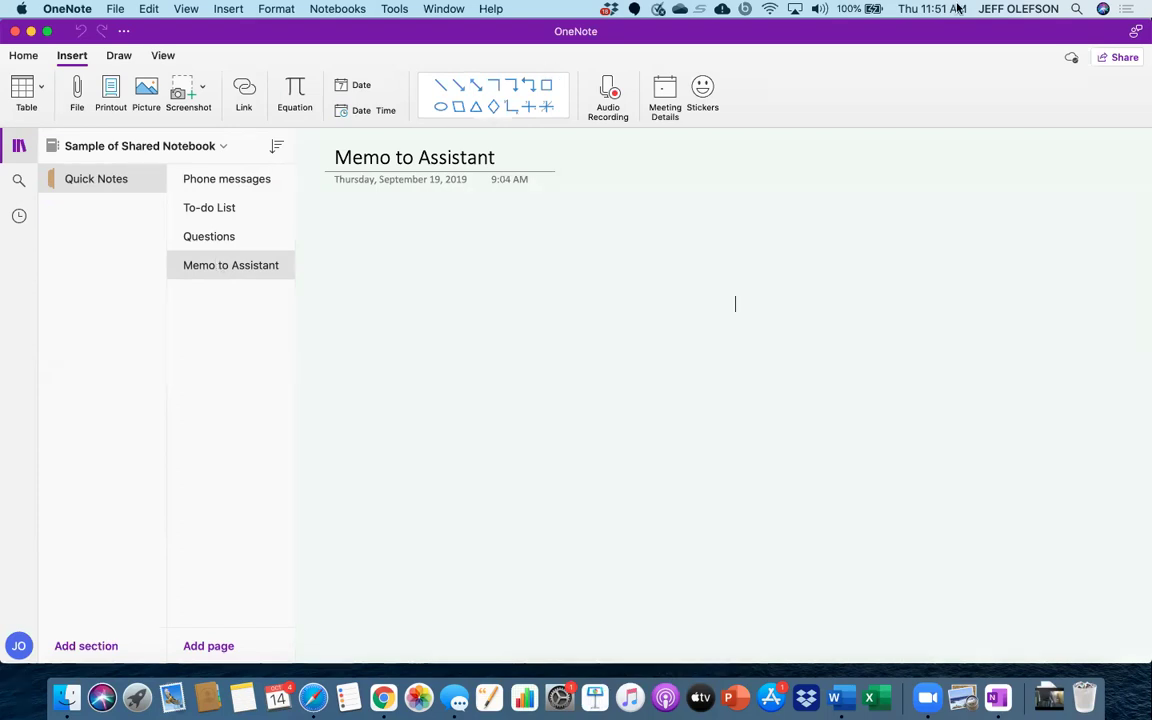
{"action": "left_click", "coordinate": [1113, 60]}
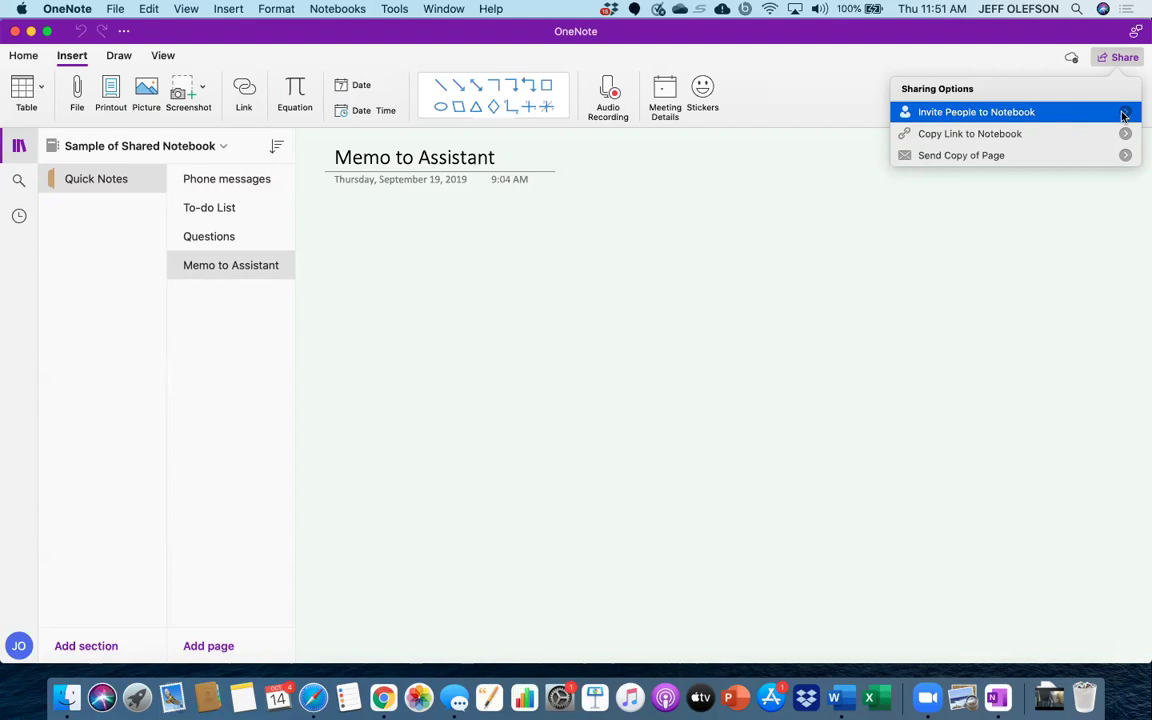
{"action": "left_click", "coordinate": [817, 231]}
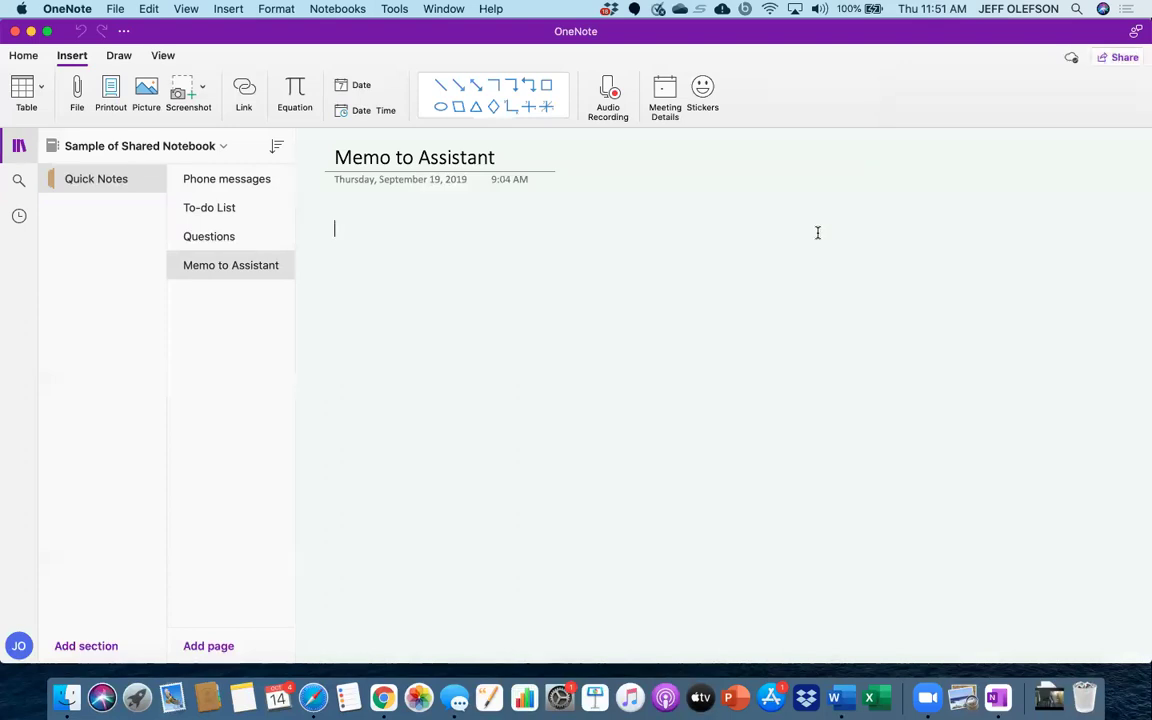